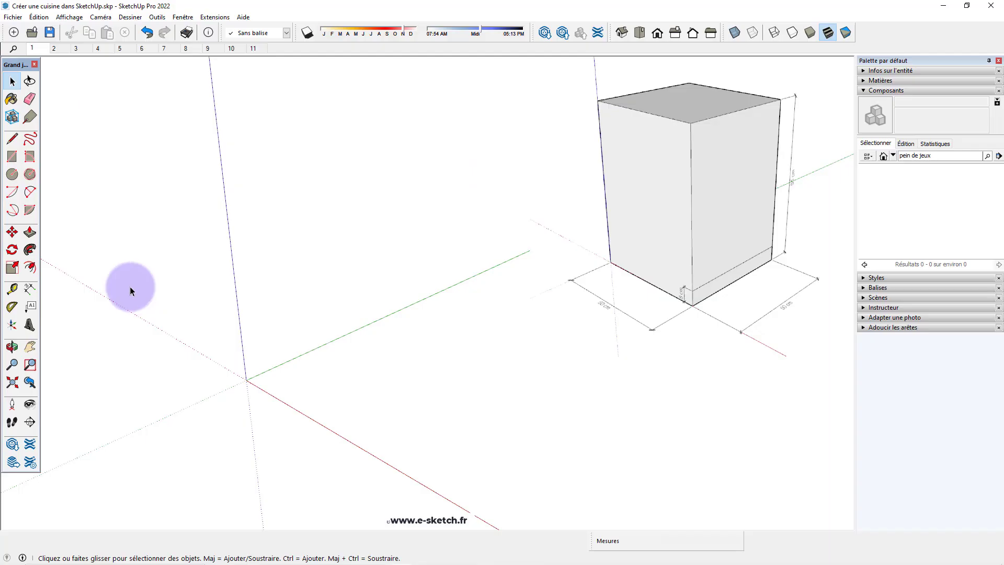
# Draw a 60 × 60 cm square on the ground with one corner at the origin
pyautogui.click(13, 157)
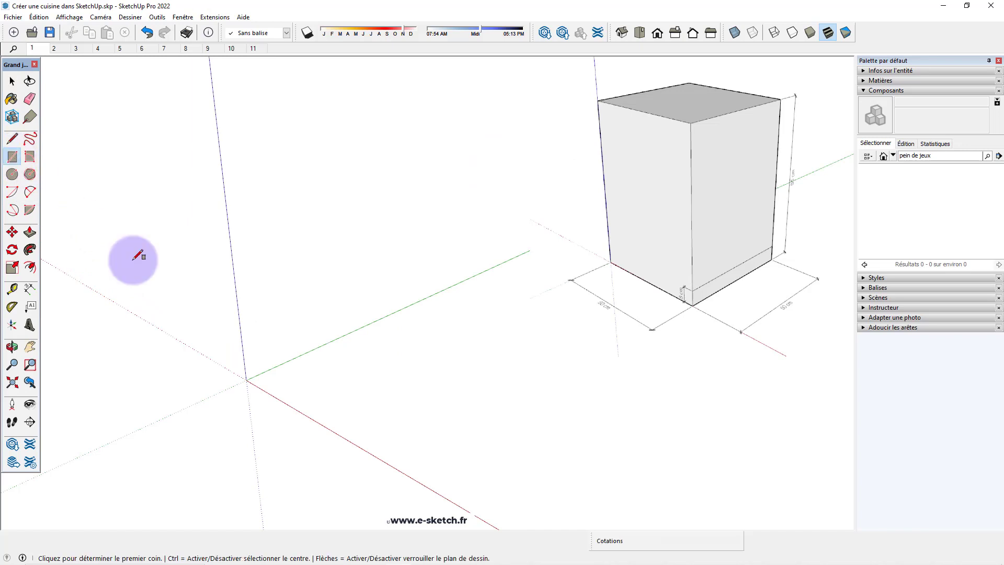
pyautogui.click(247, 380)
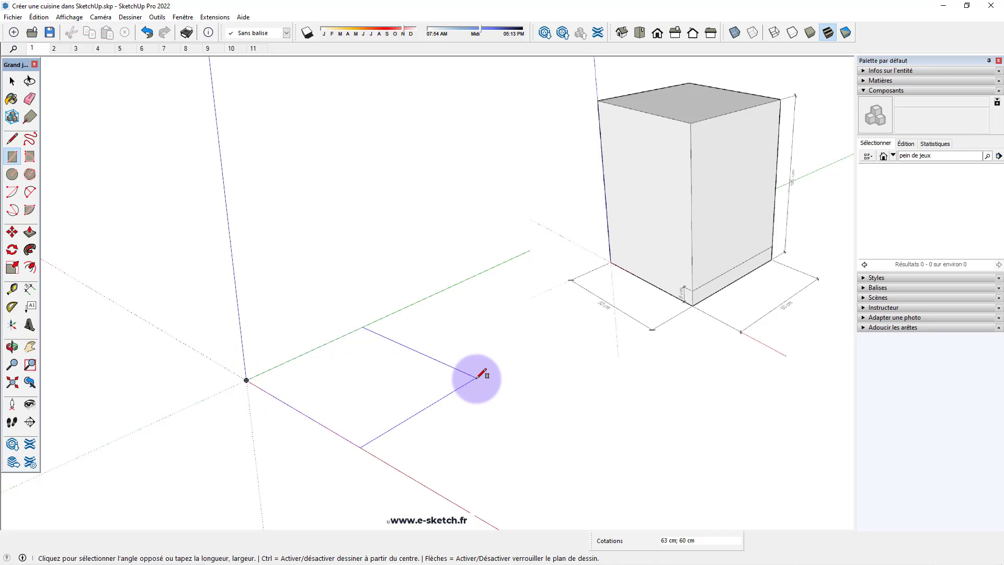
pyautogui.write('60;60')
pyautogui.press('Return')
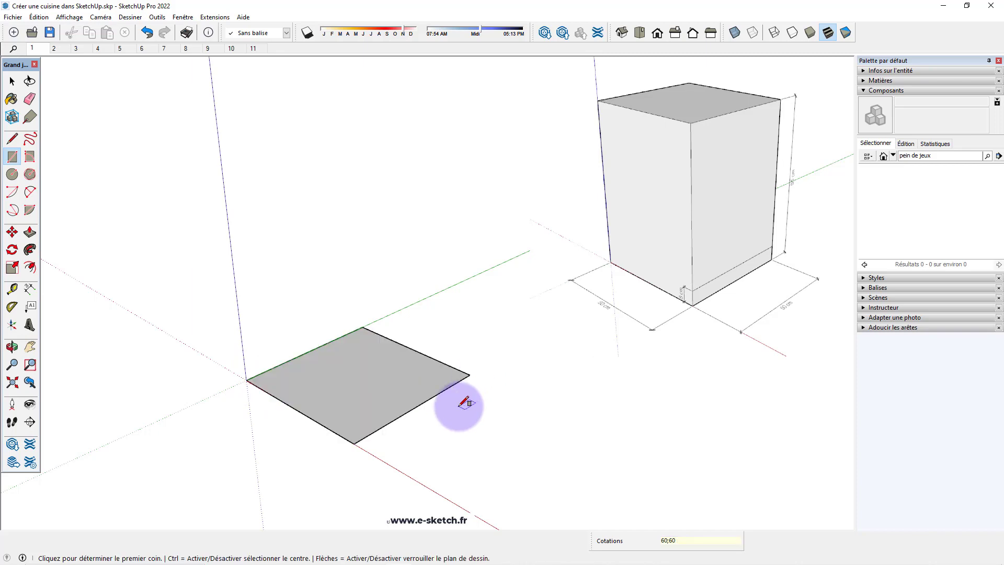
pyautogui.press('p')
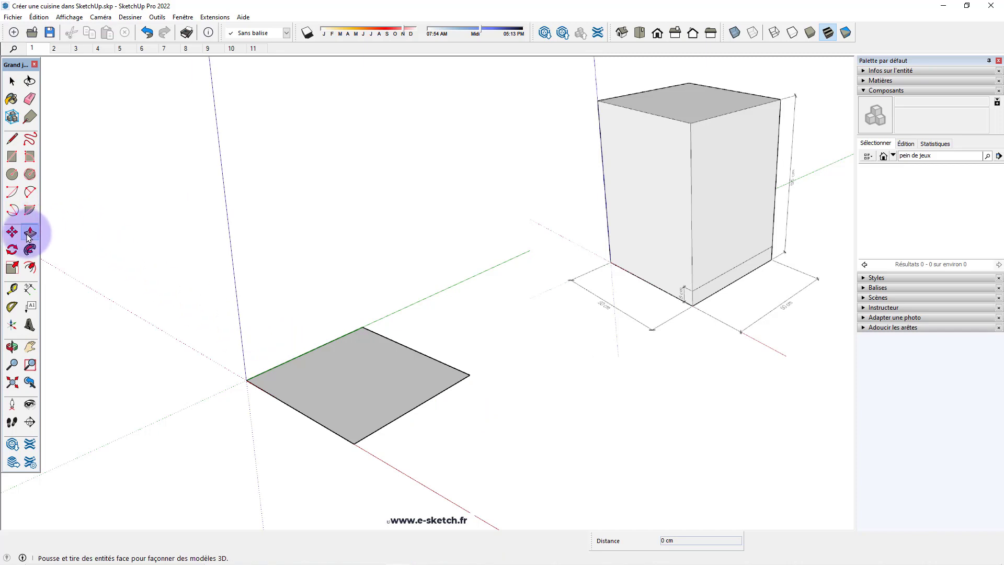
# Push/Pull the 60 × 60 square up 85 cm into a solid box
pyautogui.click(337, 372)
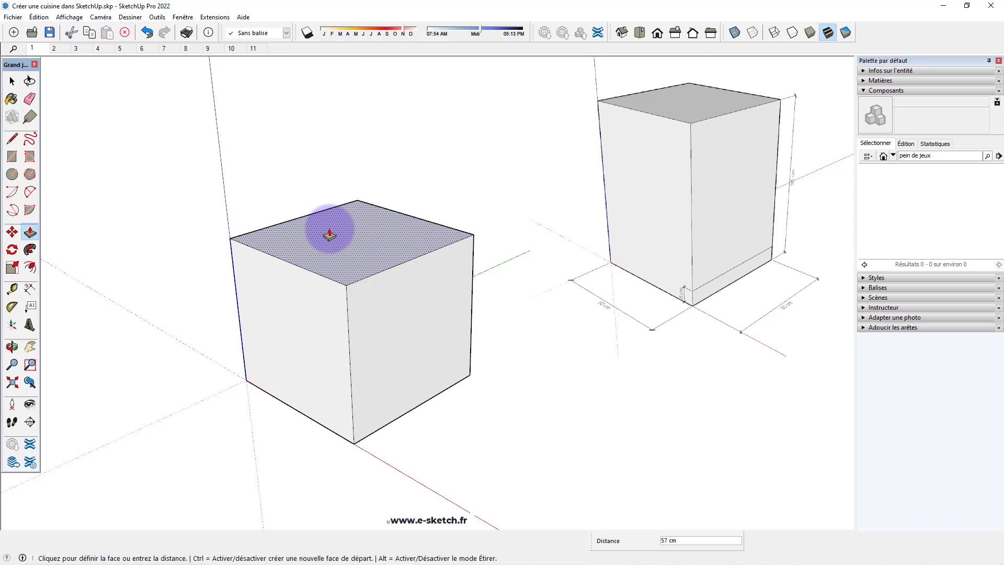
pyautogui.write('85')
pyautogui.press('Return')
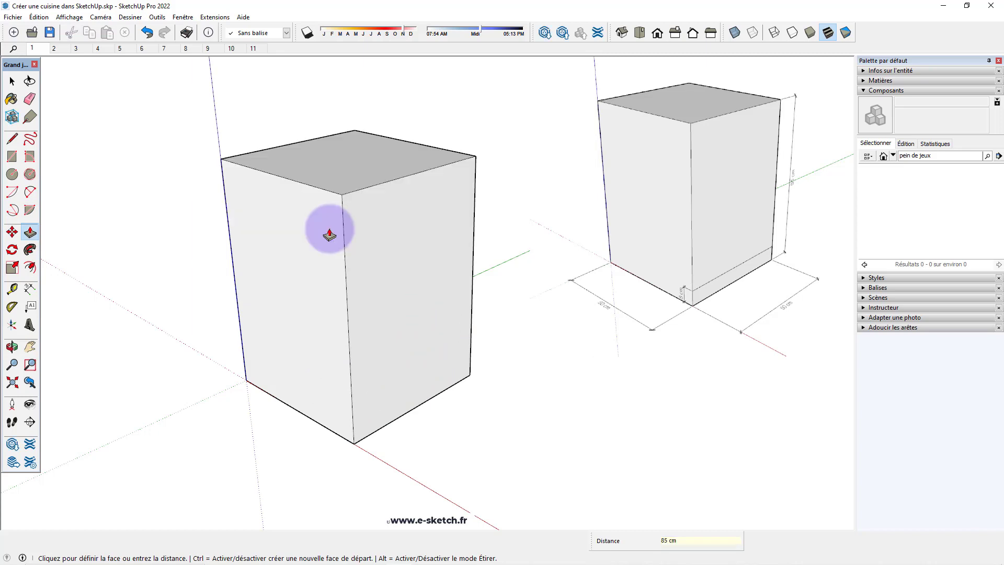
pyautogui.press('space')
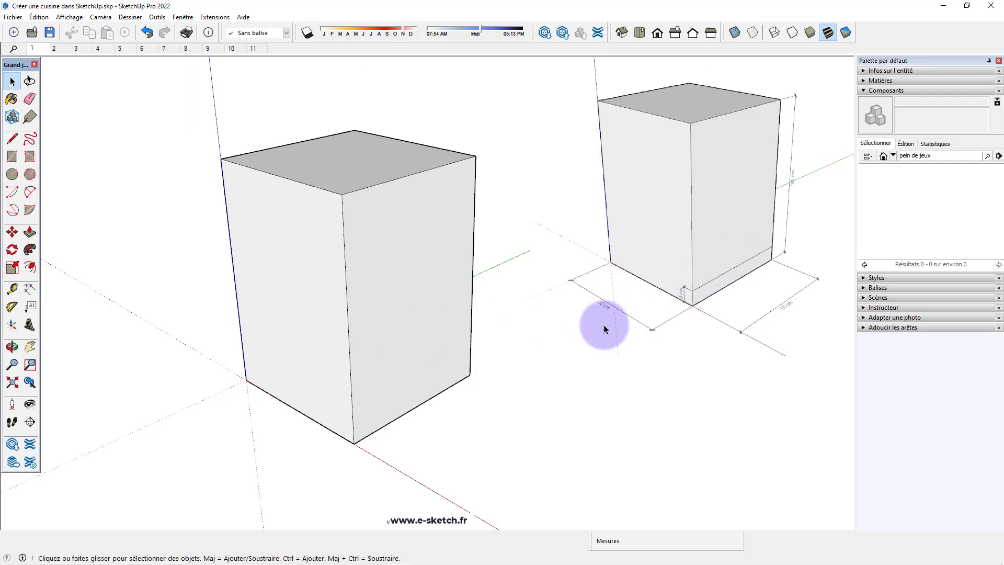
# Draw a line up the box's front vertical edge from its bottom corner
pyautogui.press('l')
pyautogui.click(354, 444)
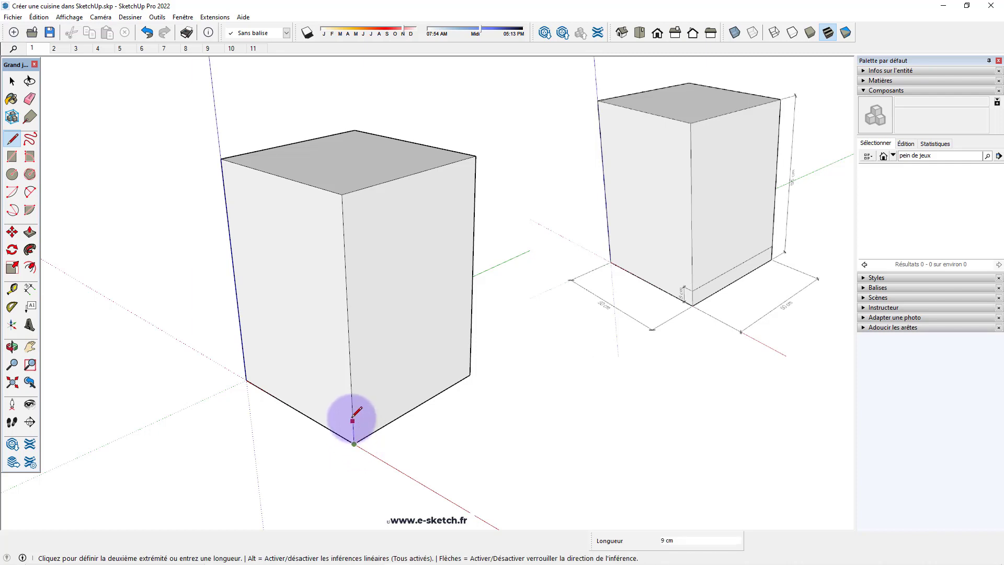
pyautogui.click(353, 420)
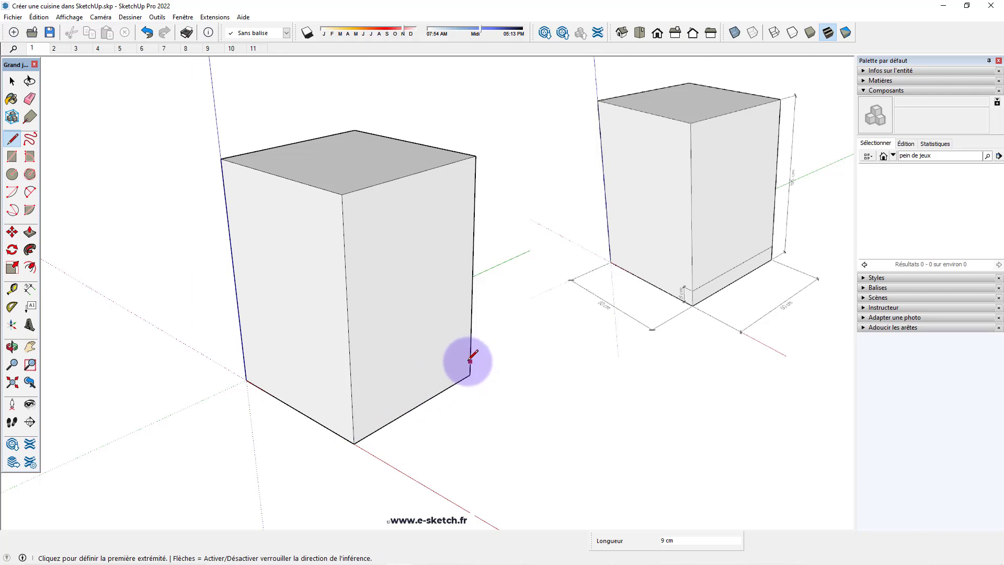
pyautogui.press('space')
# Copy the bottom front edge 8 cm upward to mark off a base strip
pyautogui.click(455, 387)
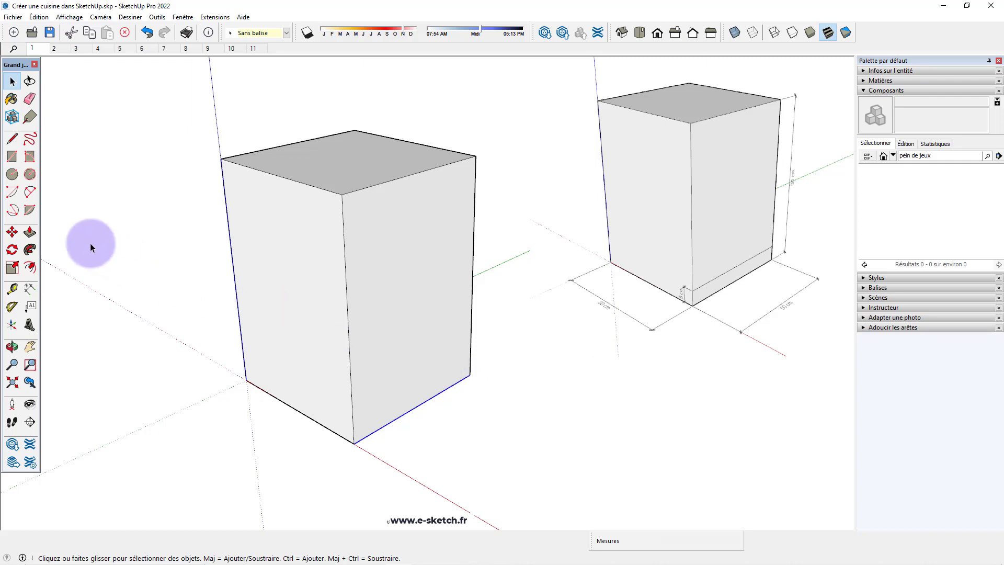
pyautogui.click(12, 232)
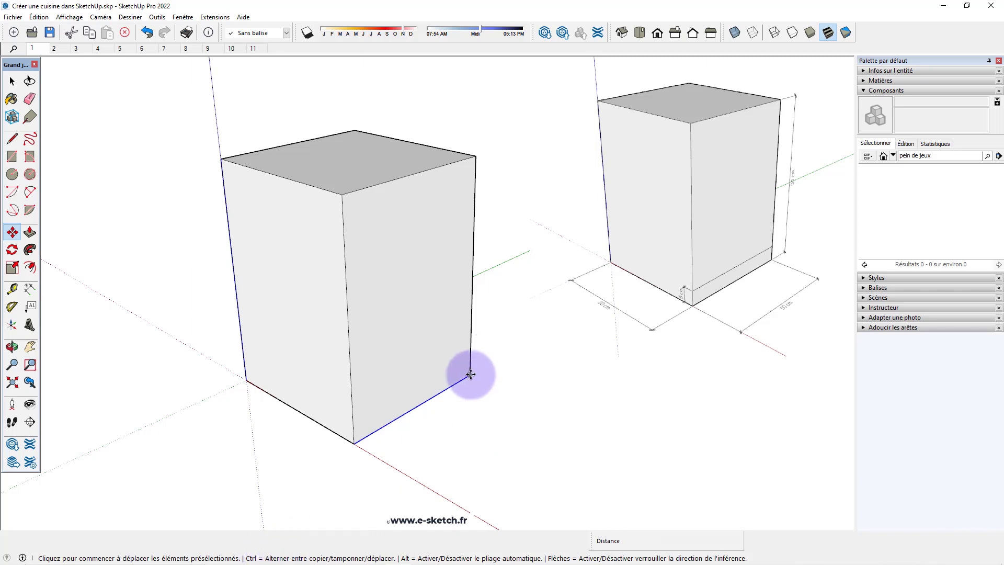
pyautogui.click(471, 374)
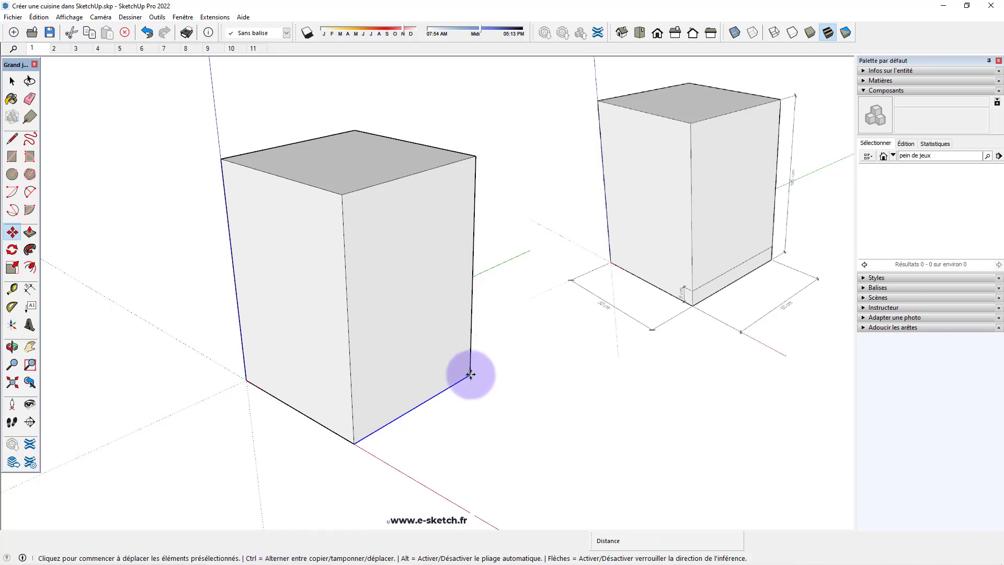
pyautogui.press('ctrl')
pyautogui.click(471, 374)
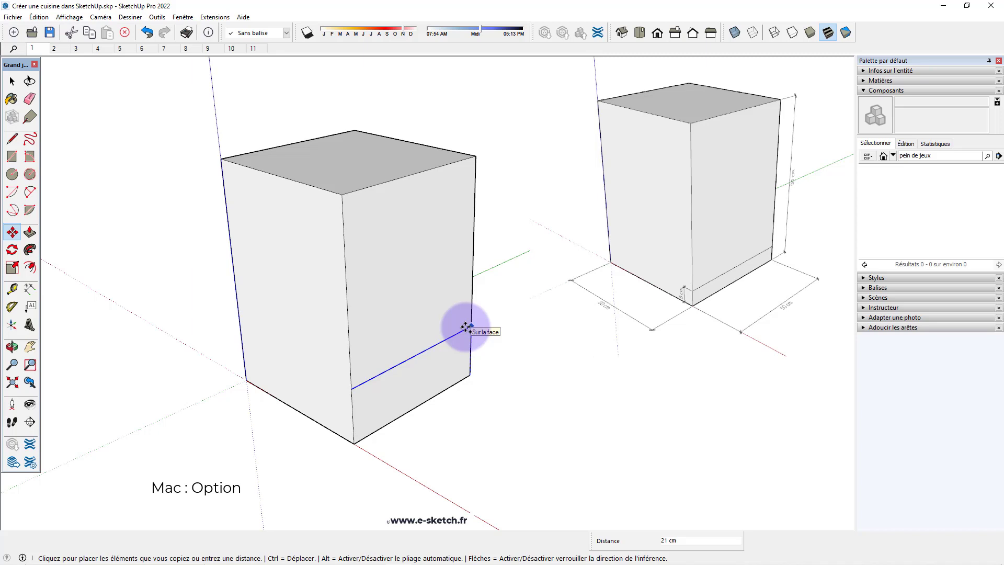
pyautogui.write('8')
pyautogui.press('Return')
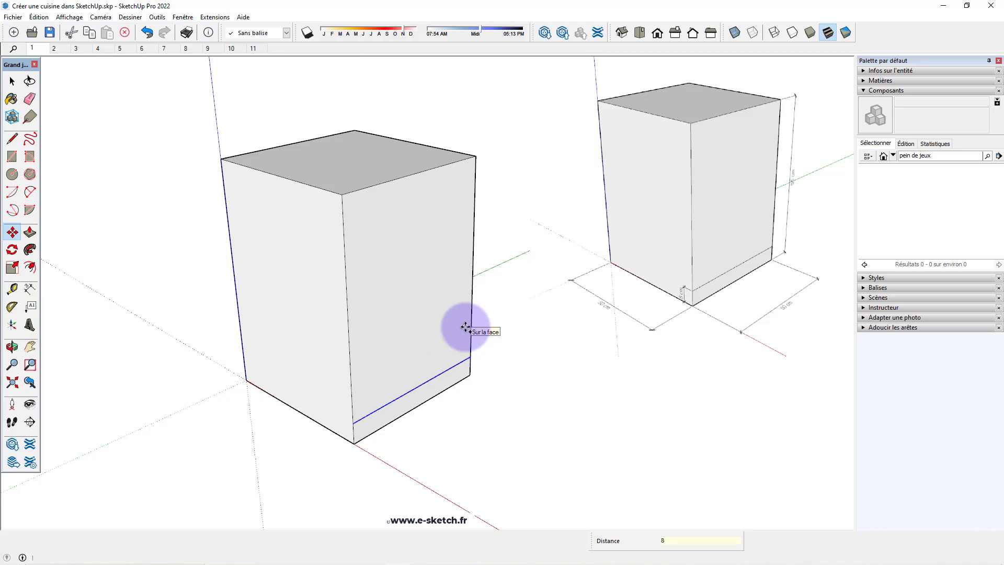
pyautogui.press('space')
pyautogui.click(425, 420)
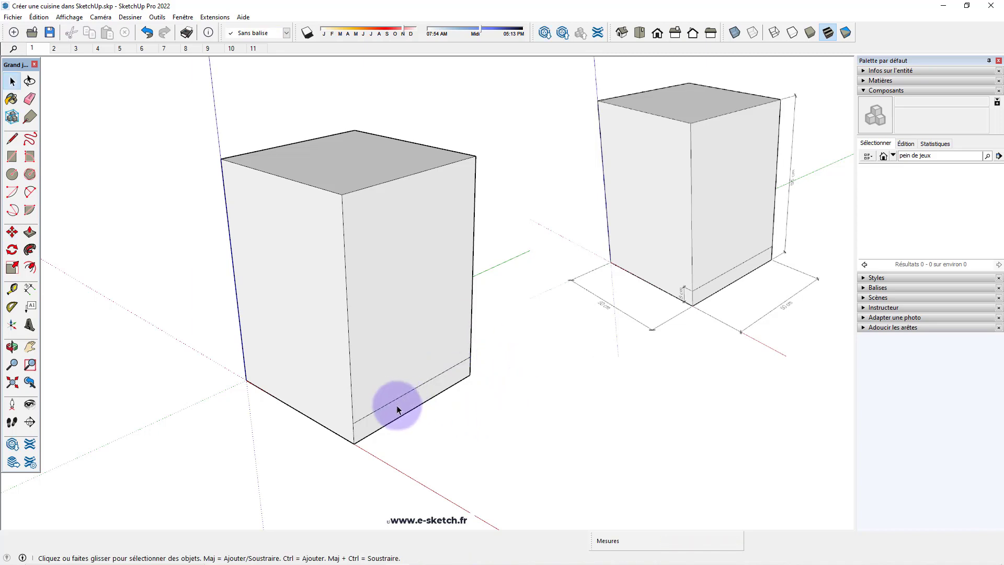
# In scene 2, push the 8 cm bottom strip 4 cm inward to form the plinth recess
pyautogui.click(55, 49)
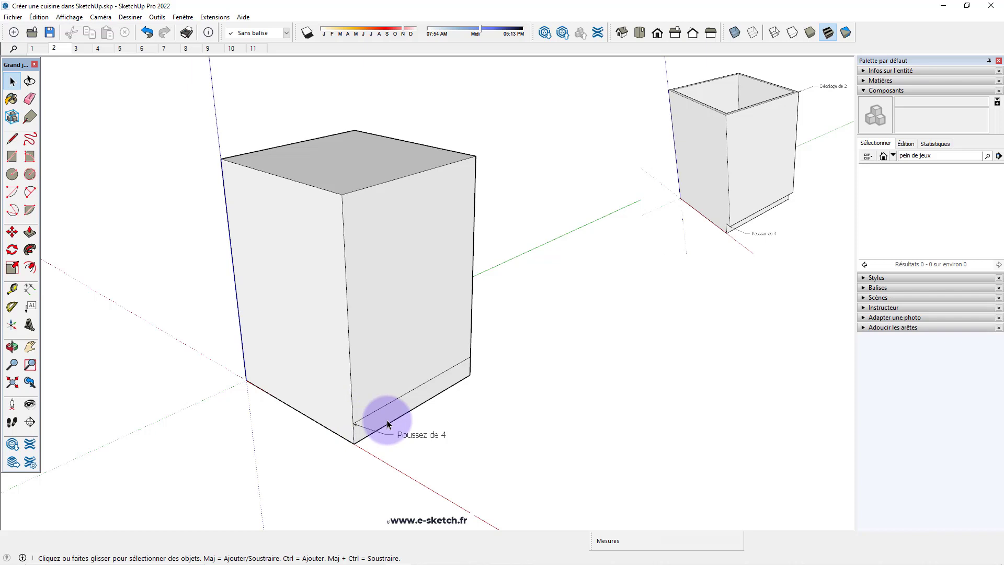
pyautogui.press('p')
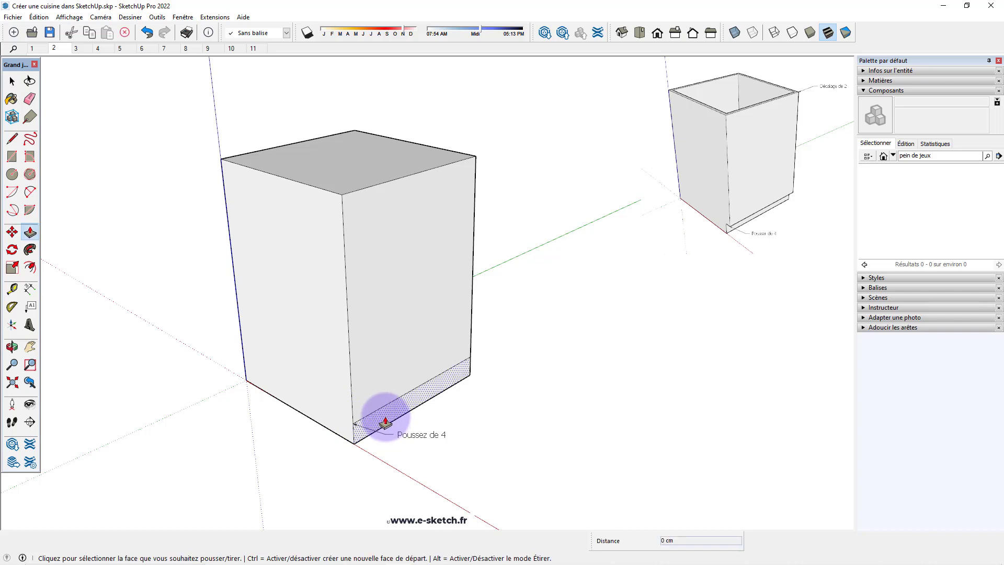
pyautogui.click(386, 422)
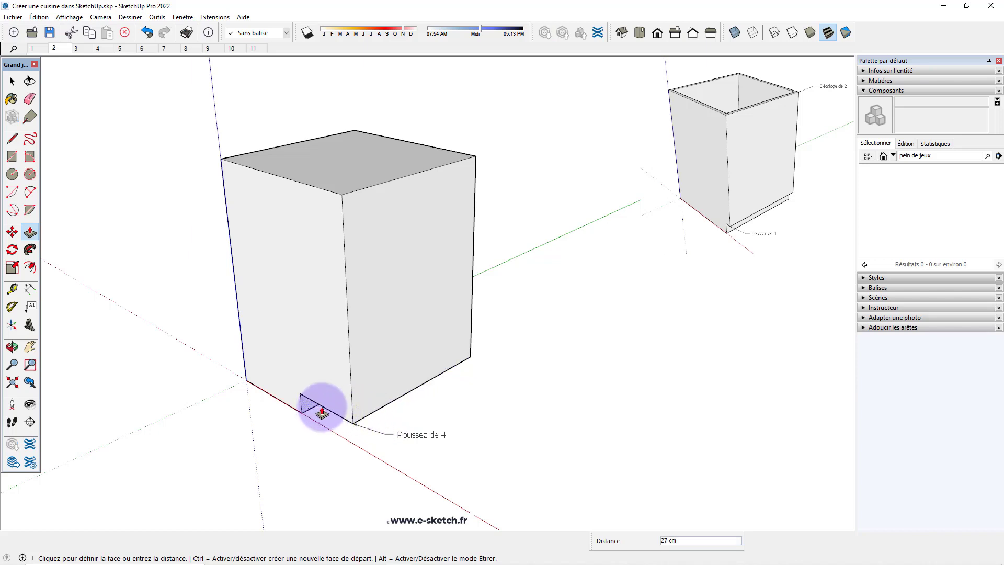
pyautogui.press('Return')
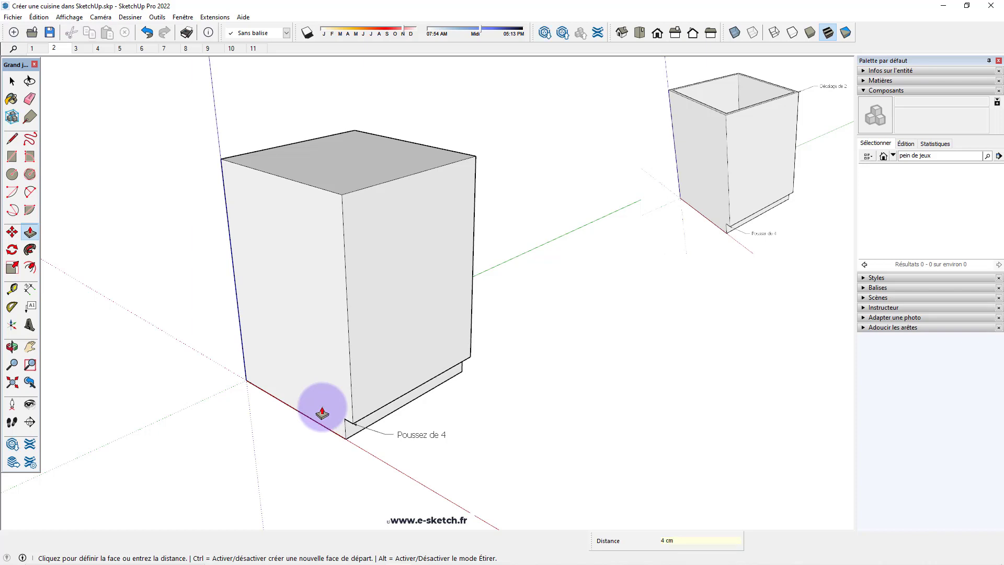
pyautogui.moveTo(358, 303); pyautogui.dragTo(358, 426, button='middle')
pyautogui.moveTo(368, 390); pyautogui.dragTo(370, 408, button='middle')
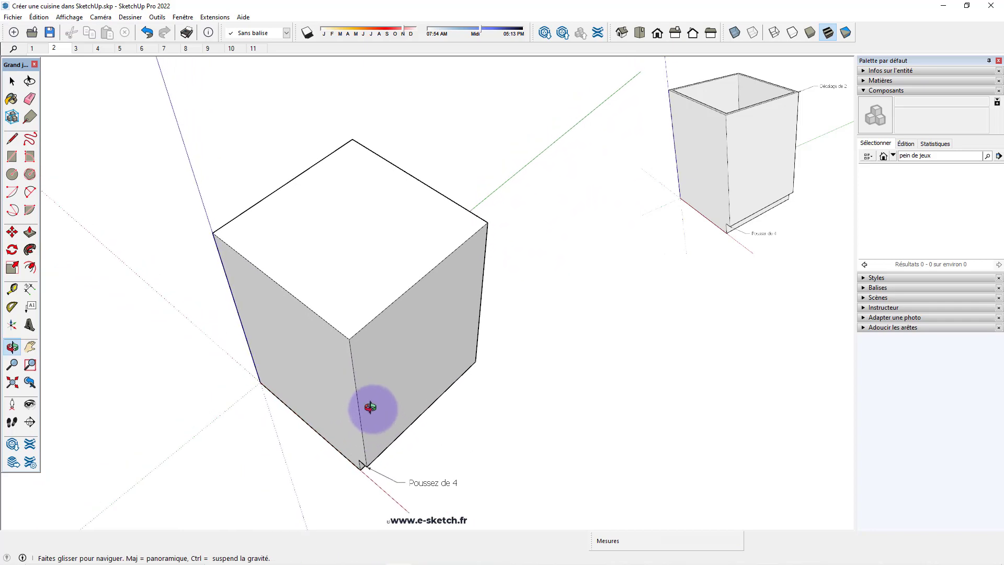
# Offset the box's top face outline 2 cm inward
pyautogui.click(30, 267)
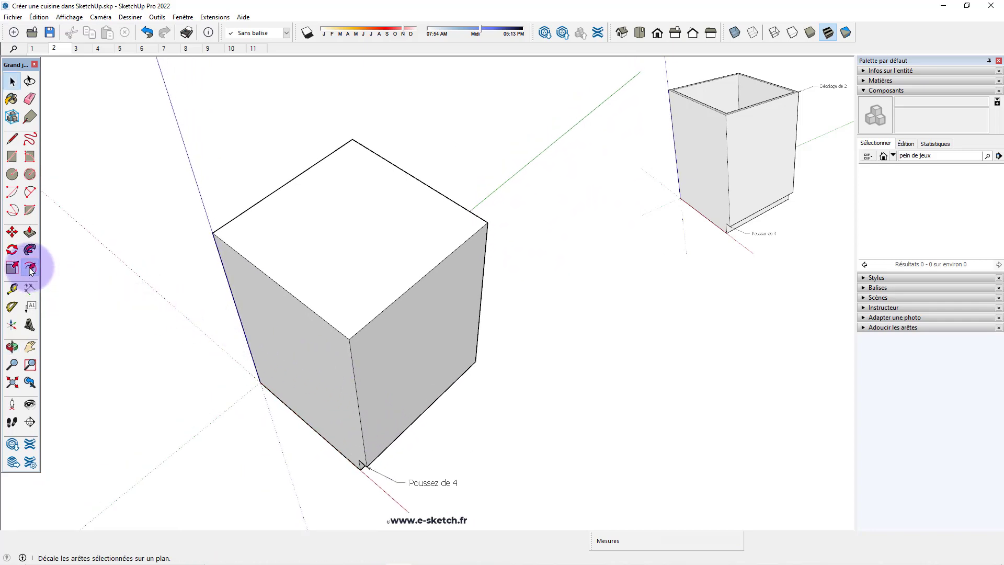
pyautogui.click(417, 184)
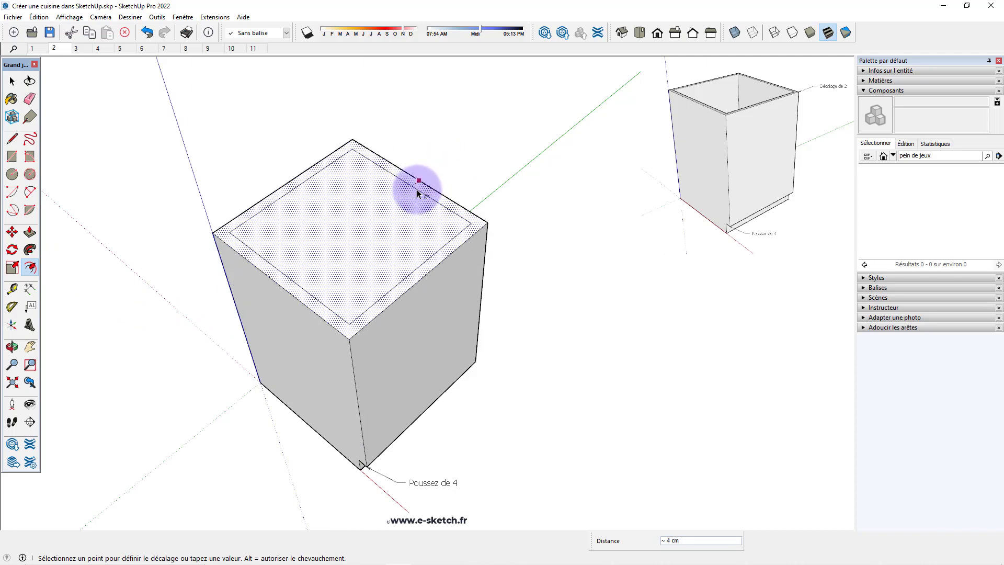
pyautogui.write('2')
pyautogui.press('Return')
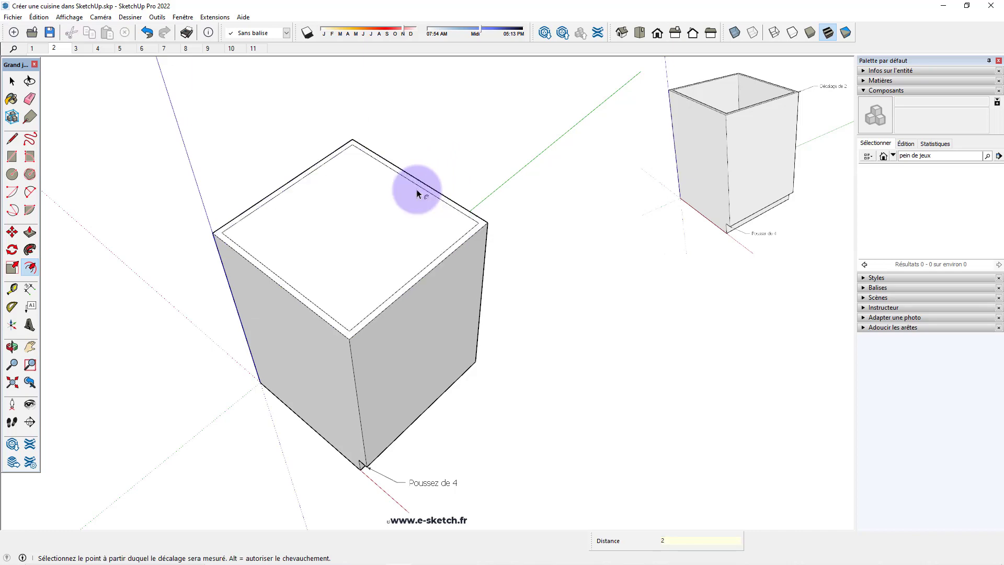
pyautogui.press('space')
# Push the inner top face down 77 cm to hollow out the box
pyautogui.moveTo(413, 314); pyautogui.dragTo(353, 231, button='middle')
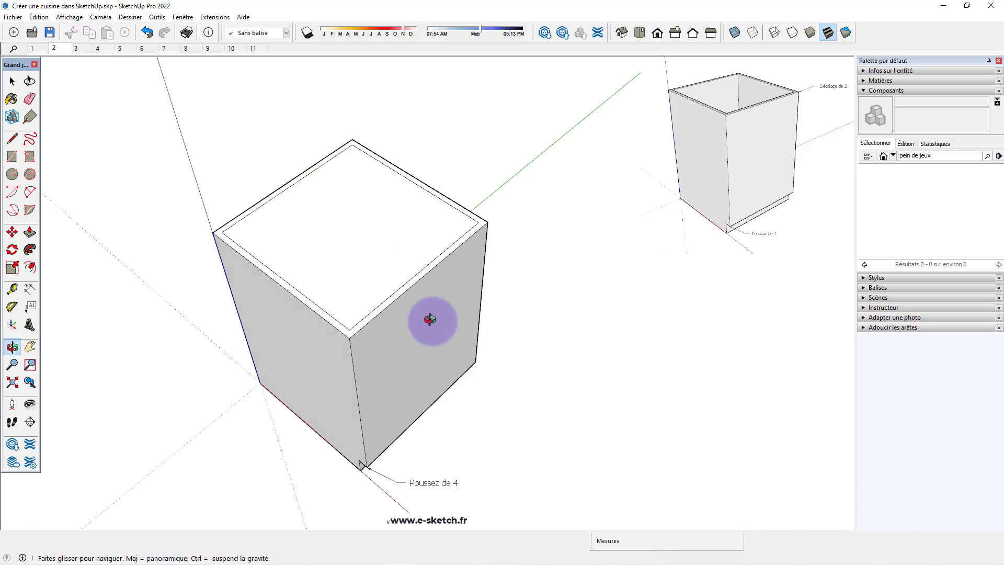
pyautogui.click(354, 232)
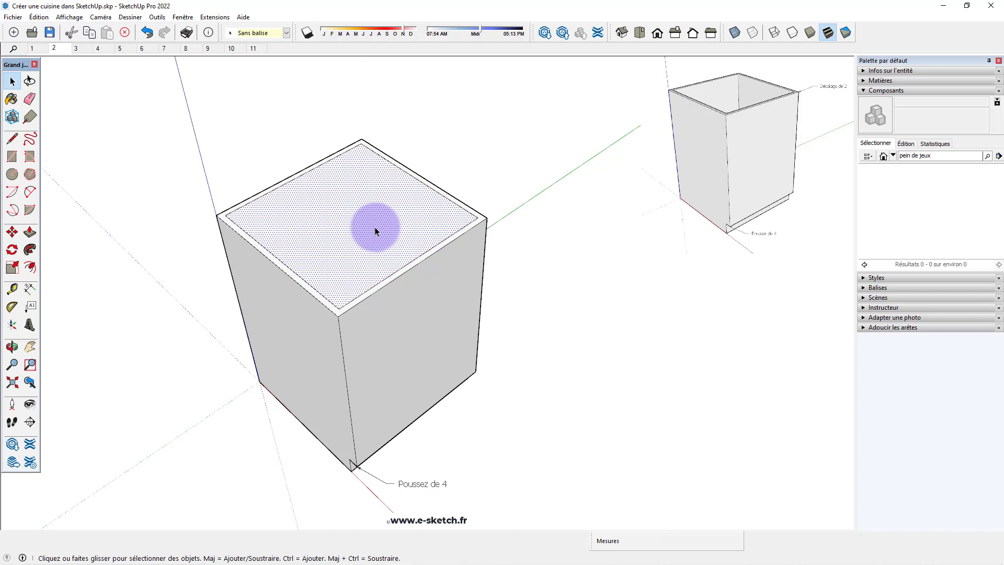
pyautogui.press('p')
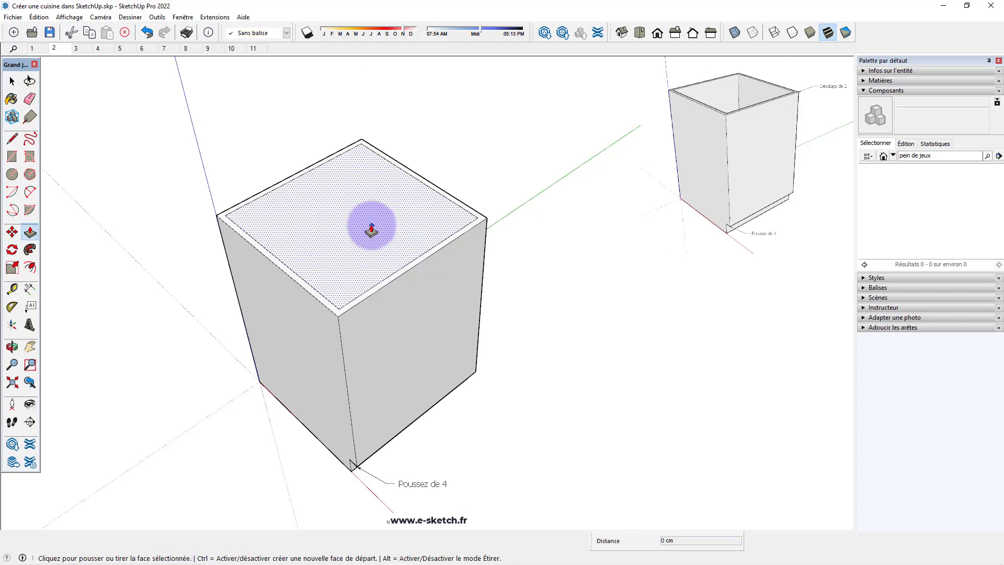
pyautogui.click(371, 228)
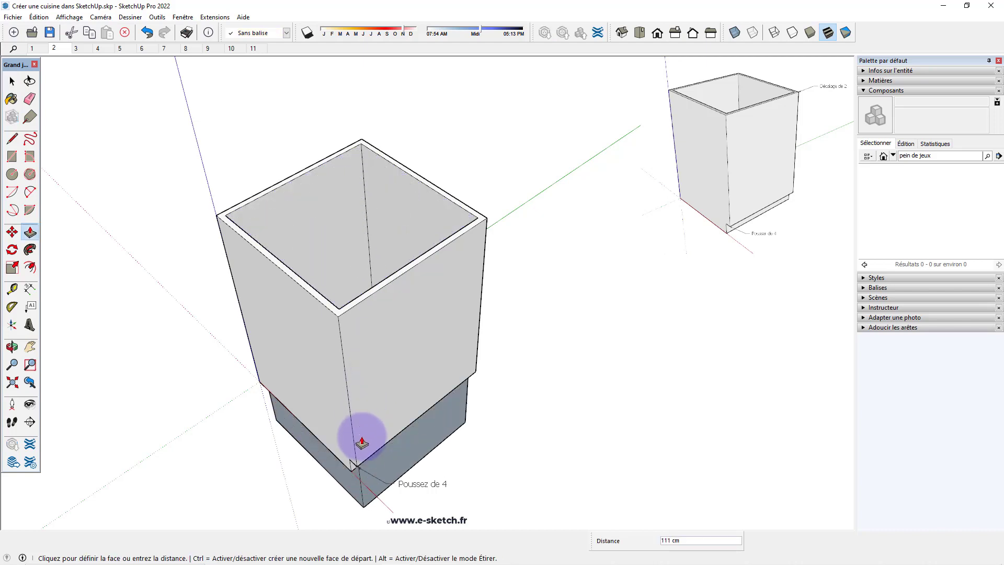
pyautogui.click(357, 467)
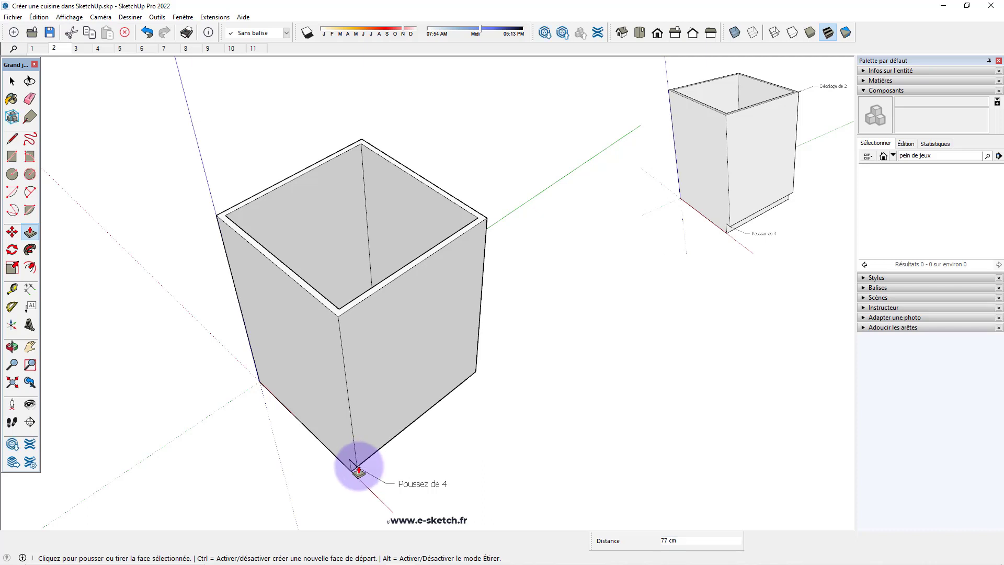
pyautogui.press('space')
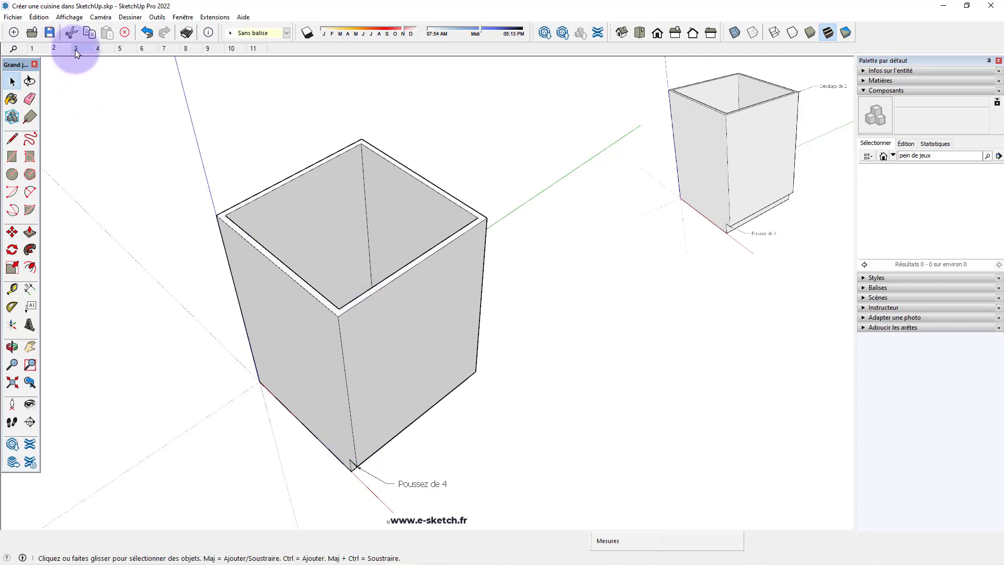
# In scene 3, draw two lines across the top of the front wall
pyautogui.click(75, 49)
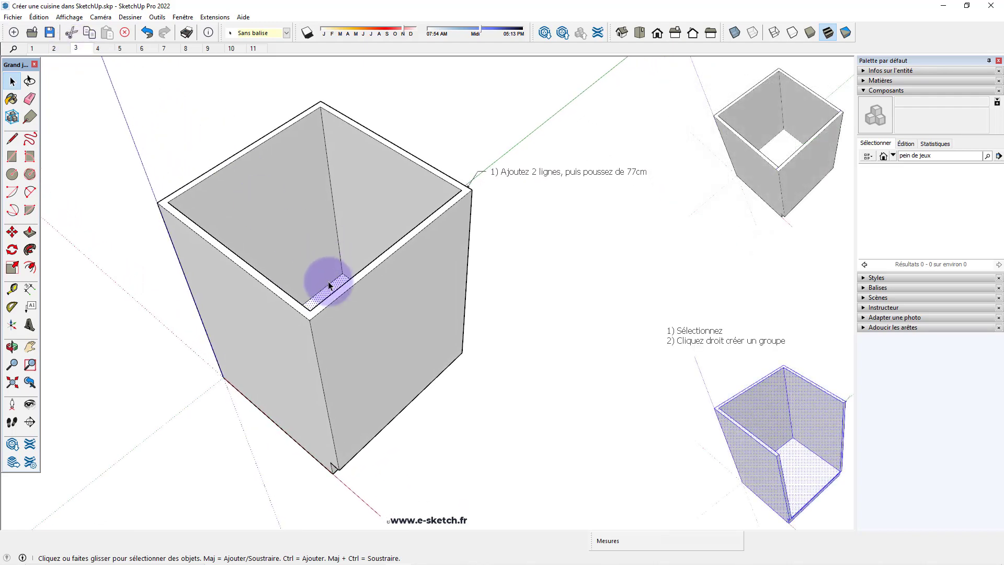
pyautogui.press('l')
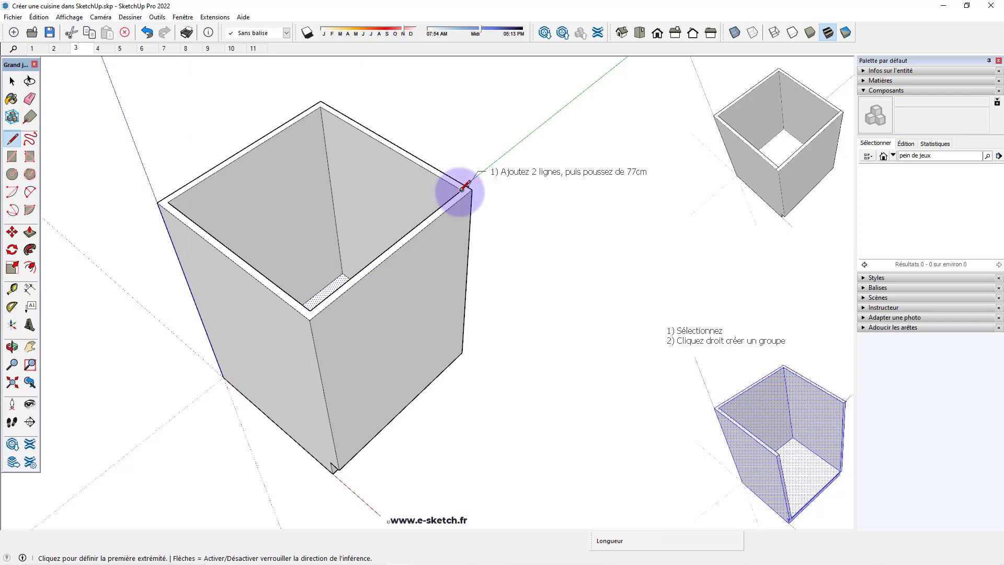
pyautogui.click(462, 188)
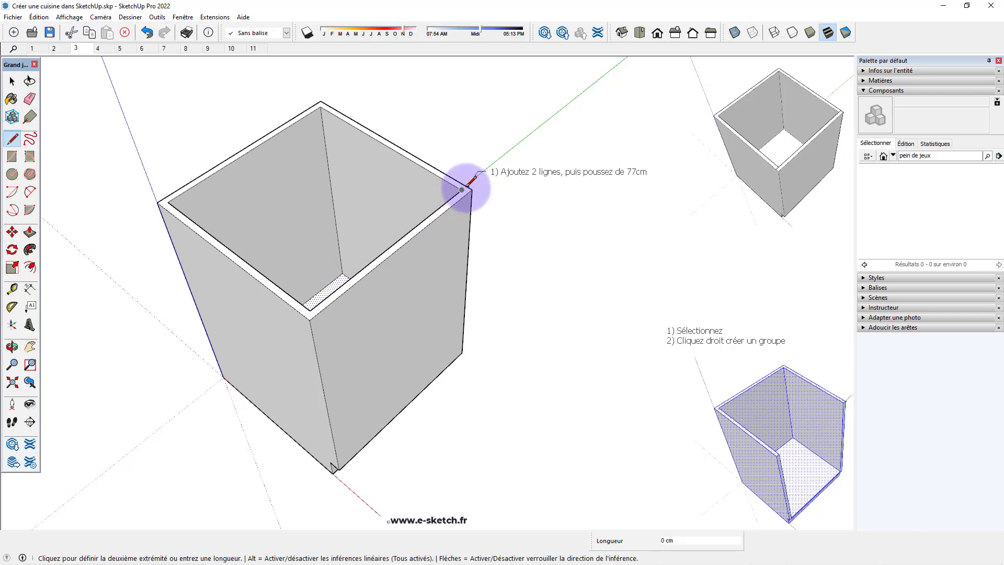
pyautogui.scroll(2, 465, 188)
pyautogui.click(469, 189)
pyautogui.scroll(-1, 467, 184)
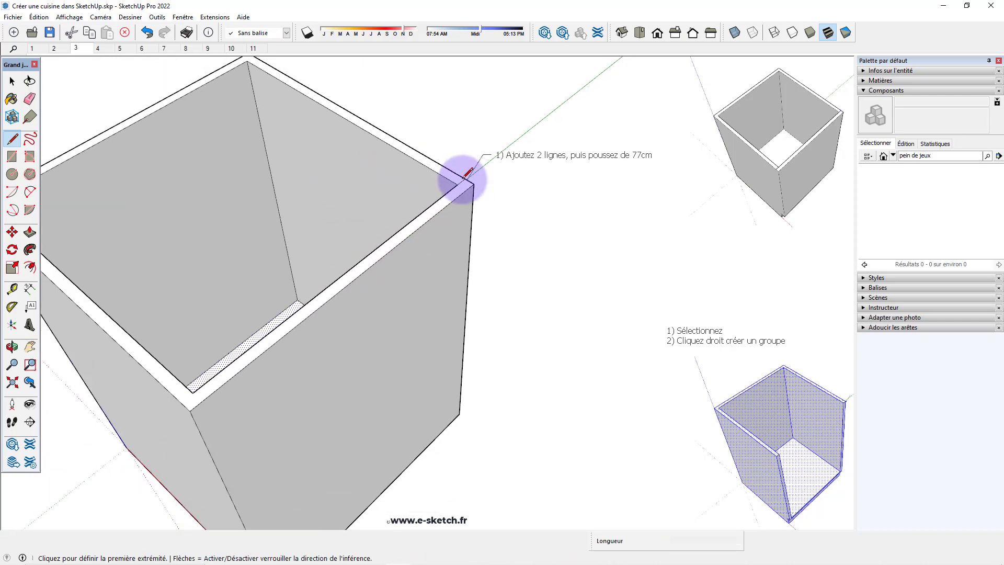
pyautogui.scroll(-1, 466, 181)
pyautogui.scroll(1, 293, 315)
pyautogui.scroll(2, 297, 313)
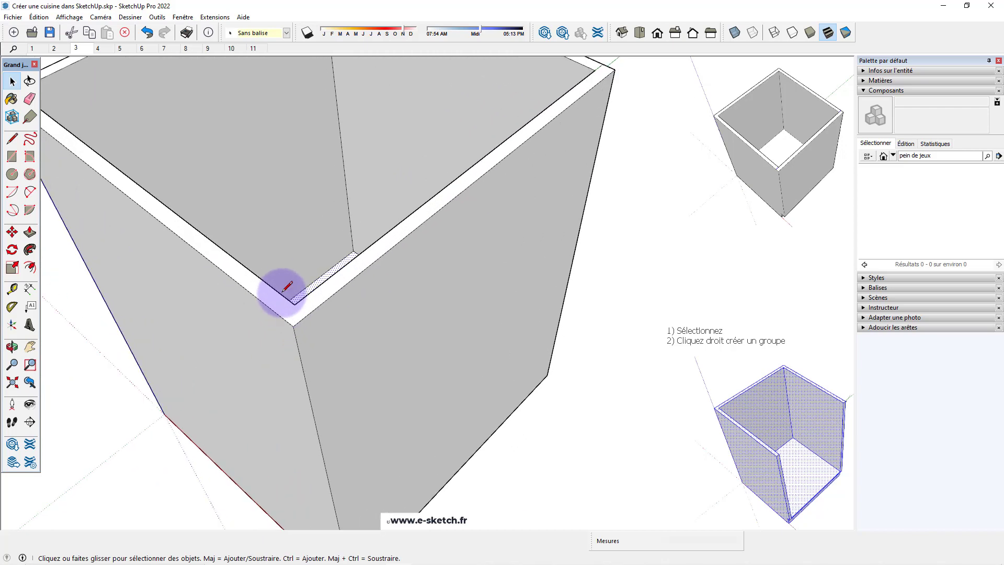
pyautogui.click(295, 303)
pyautogui.click(280, 315)
pyautogui.scroll(-1, 285, 325)
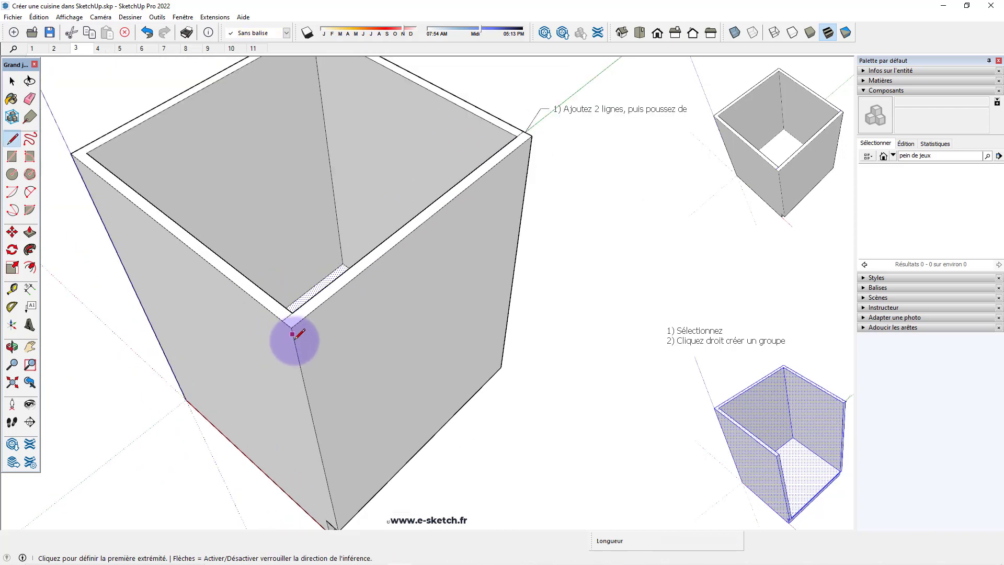
pyautogui.press('space')
pyautogui.scroll(-1, 314, 321)
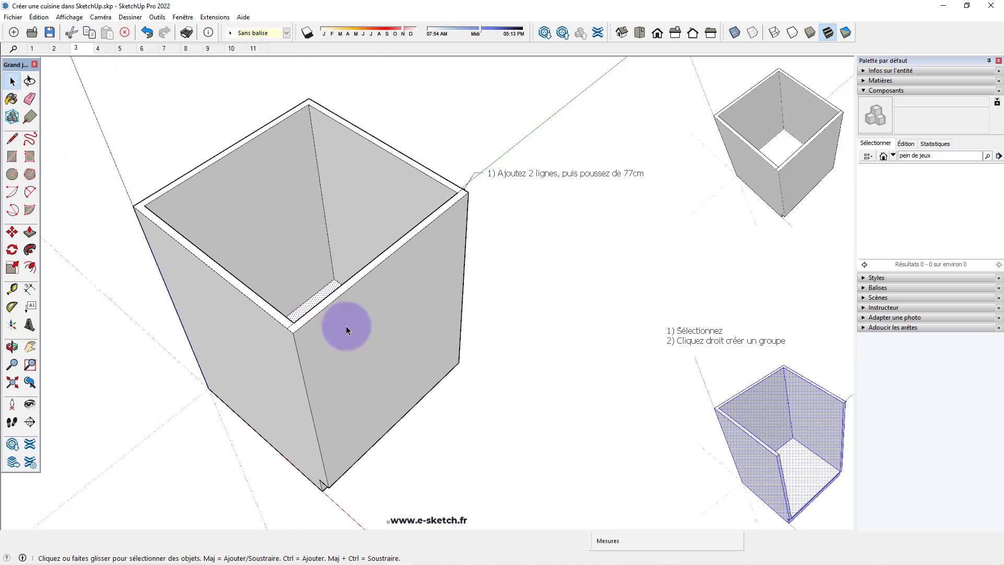
# Push the front wall strip down 77 cm to open the front, then check the leftover edge
pyautogui.press('p')
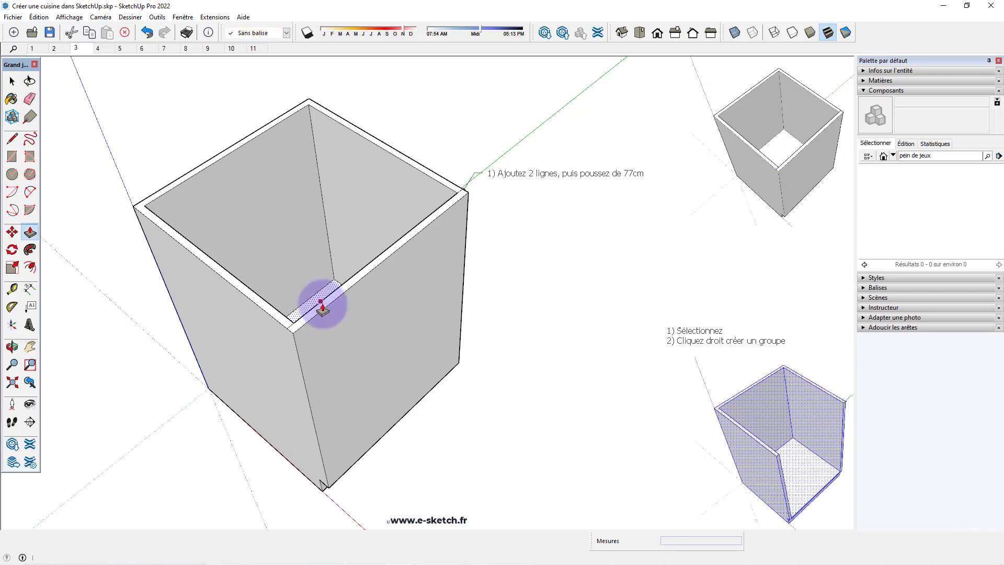
pyautogui.press('space')
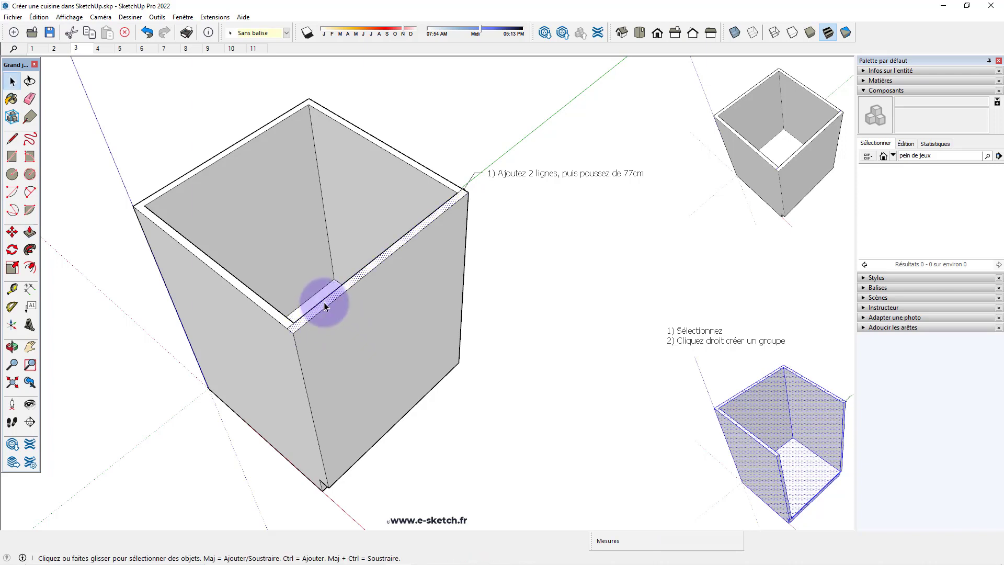
pyautogui.press('p')
pyautogui.click(324, 303)
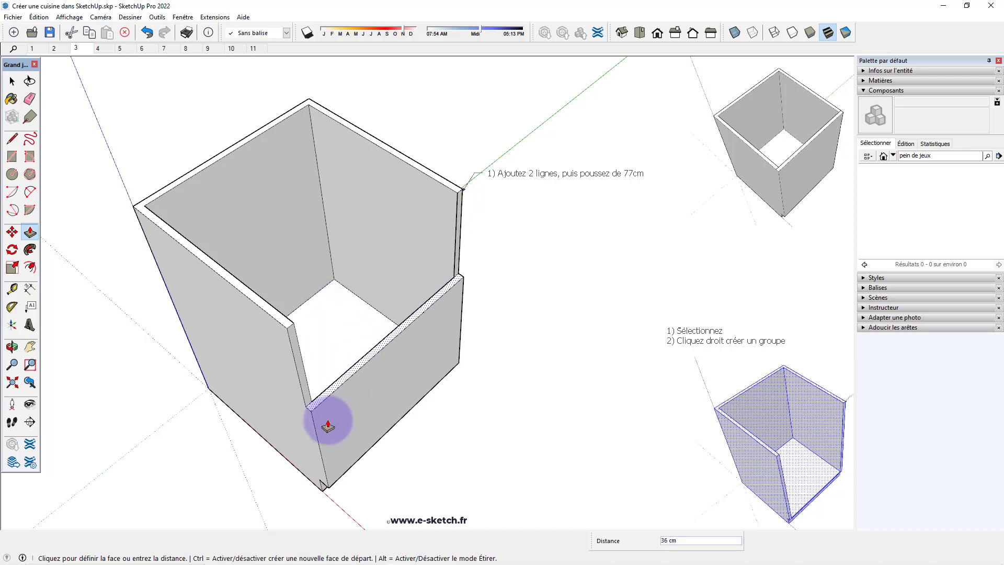
pyautogui.click(320, 489)
pyautogui.moveTo(394, 444)
pyautogui.mouseDown(button='middle')
pyautogui.moveTo(370, 329)
pyautogui.moveTo(450, 324)
pyautogui.moveTo(482, 302)
pyautogui.moveTo(433, 208)
pyautogui.mouseUp(button='middle')
pyautogui.scroll(3, 370, 329)
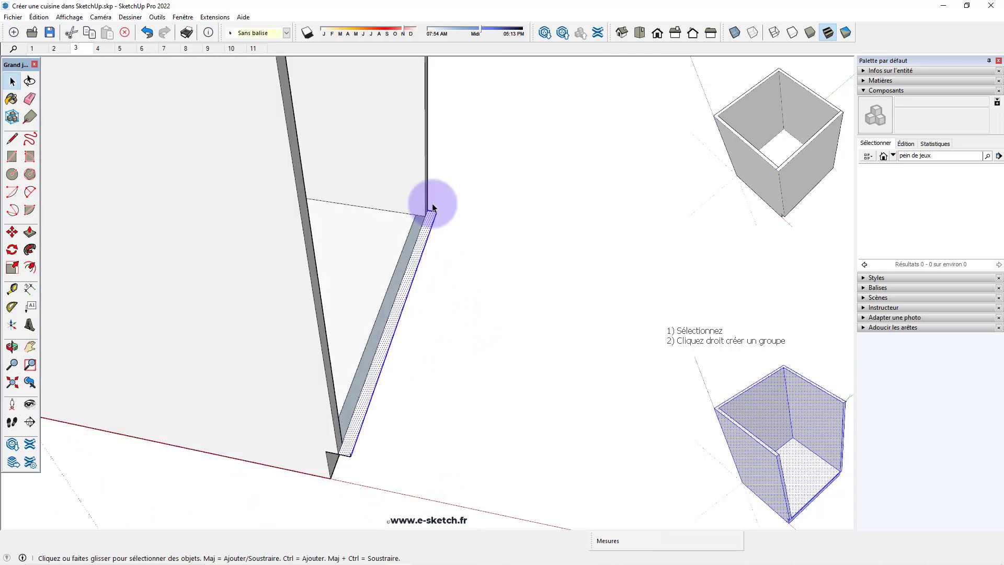
pyautogui.click(433, 208)
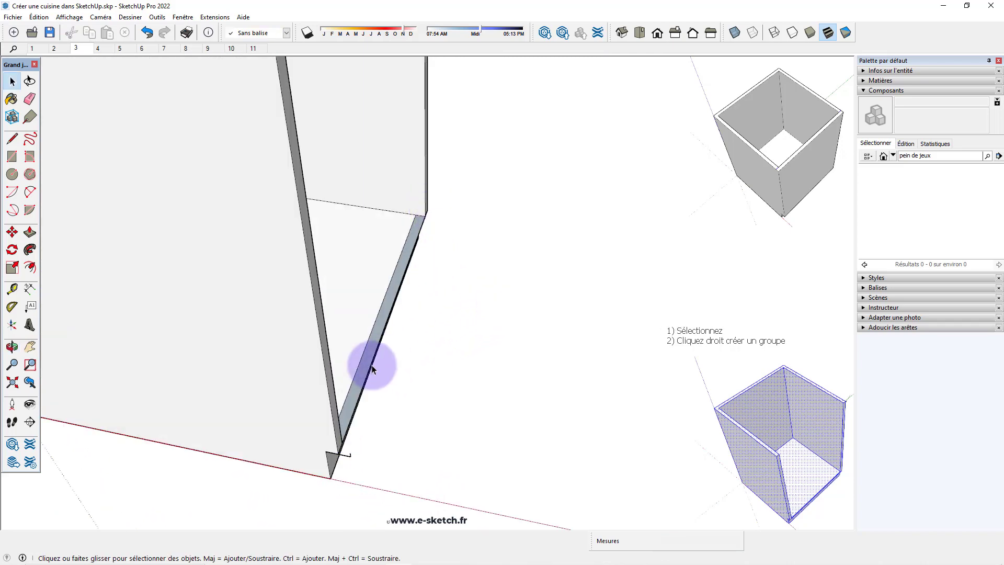
pyautogui.click(350, 388)
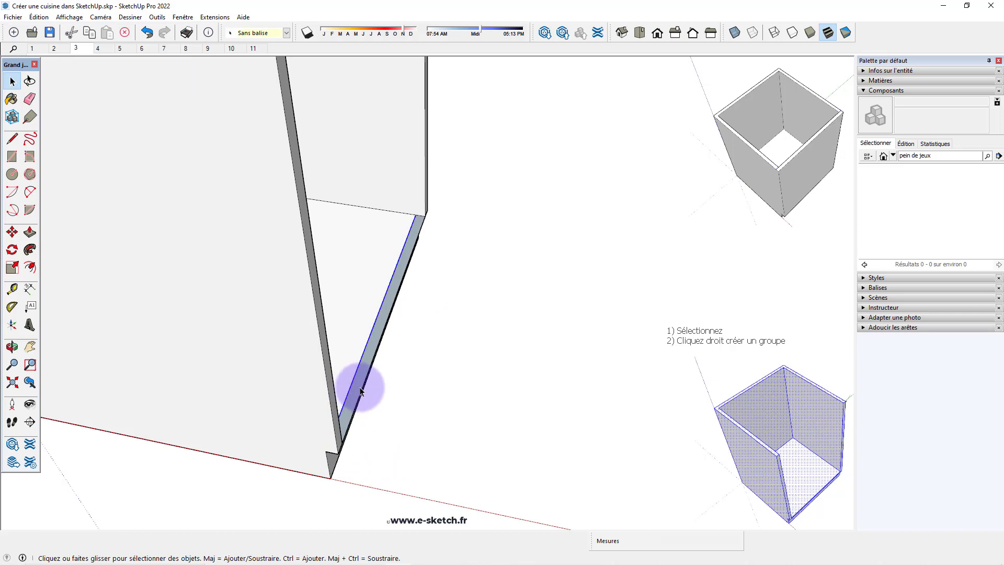
pyautogui.click(391, 389)
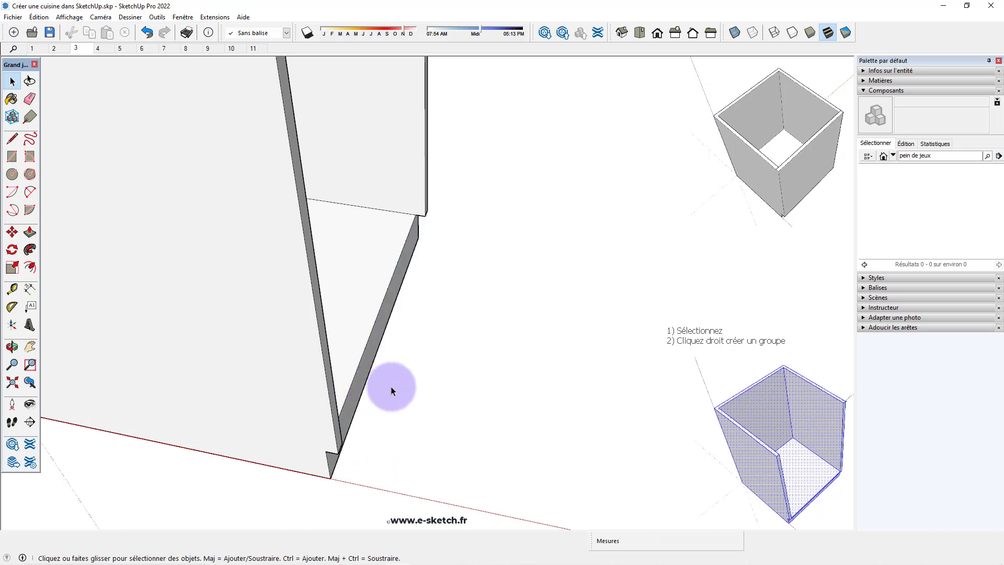
# Select all the open carcass geometry and make it a group with Créer un groupe
pyautogui.scroll(-5, 493, 393)
pyautogui.moveTo(493, 394)
pyautogui.mouseDown(button='middle')
pyautogui.moveTo(366, 417)
pyautogui.moveTo(249, 395)
pyautogui.moveTo(217, 425)
pyautogui.mouseUp(button='middle')
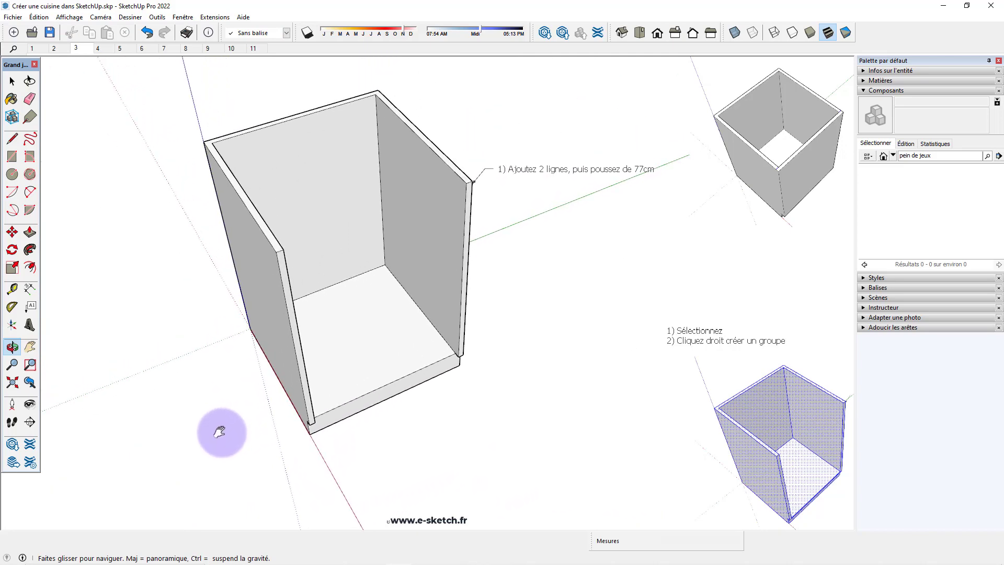
pyautogui.tripleClick(305, 356)
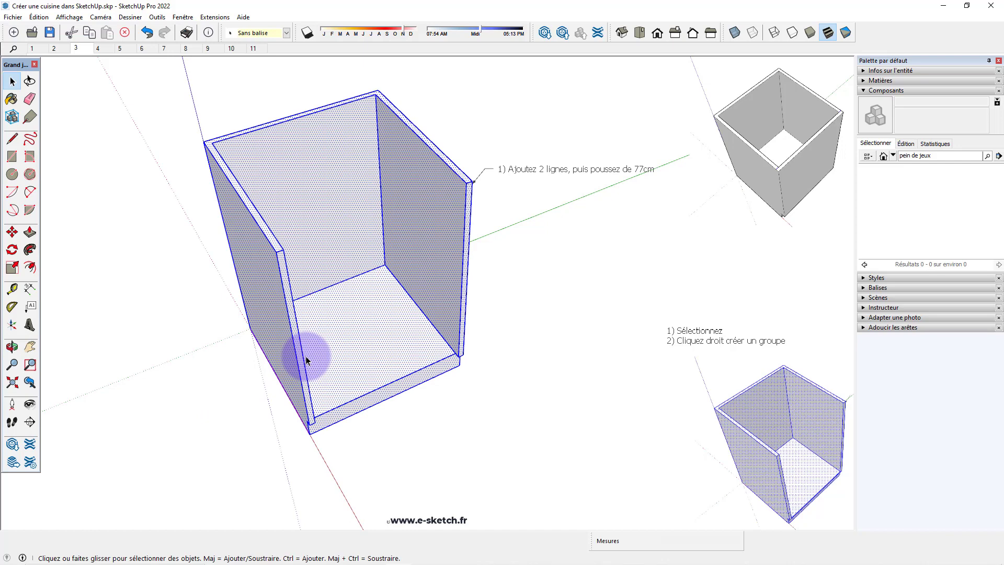
pyautogui.rightClick(306, 356)
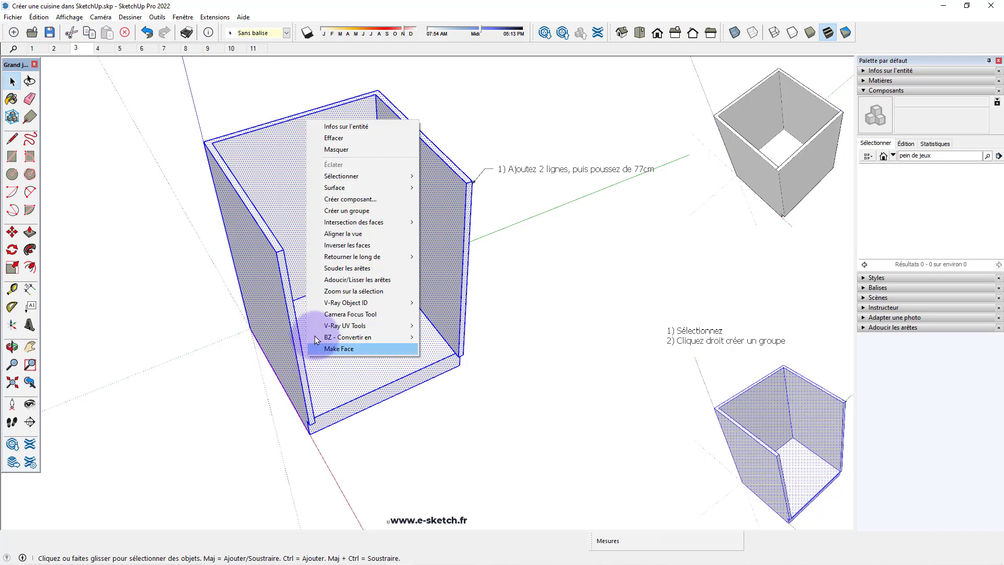
pyautogui.click(346, 211)
pyautogui.click(487, 339)
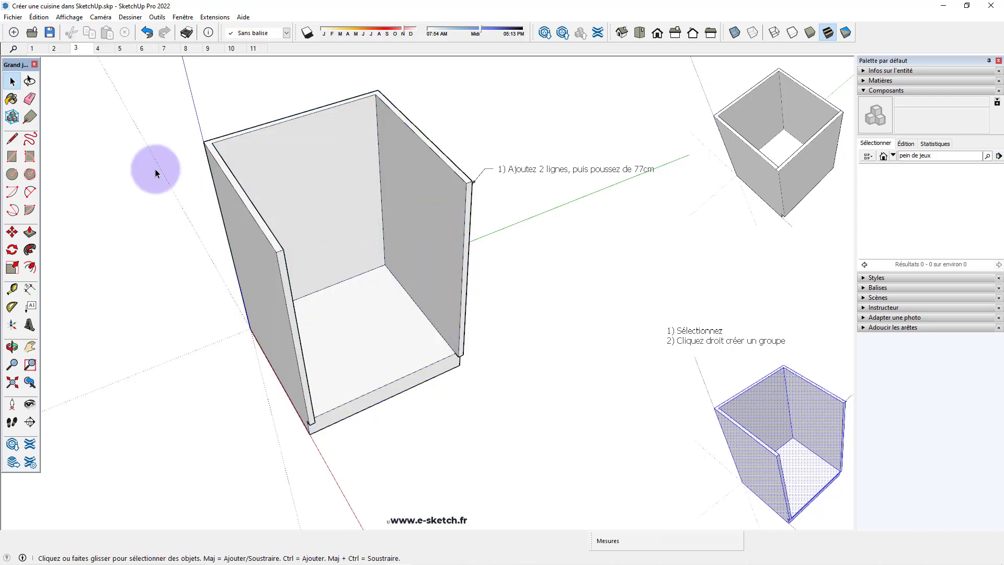
# In scene 4, draw a rectangle covering the cabinet's whole open front
pyautogui.click(103, 51)
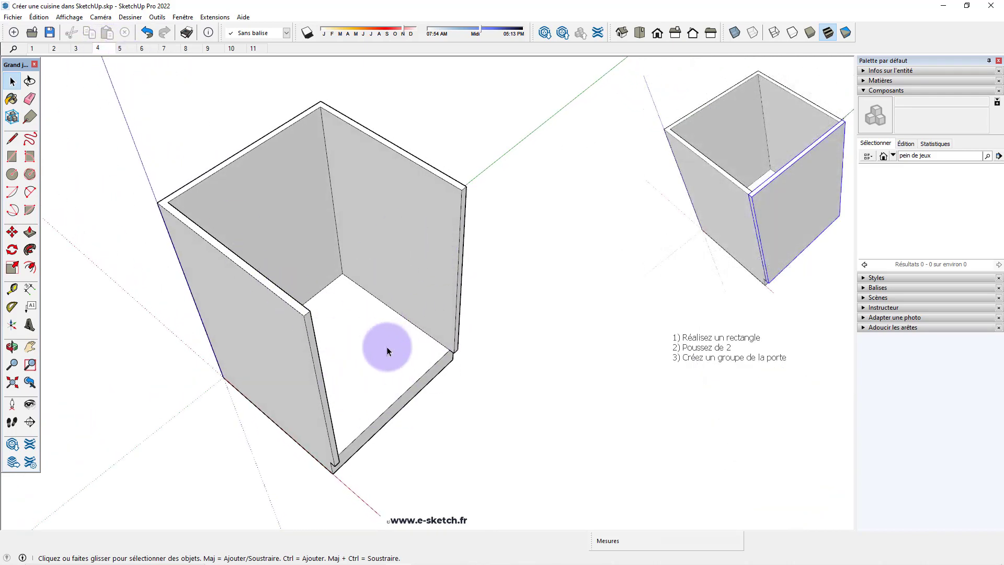
pyautogui.moveTo(387, 350); pyautogui.dragTo(267, 408, button='middle')
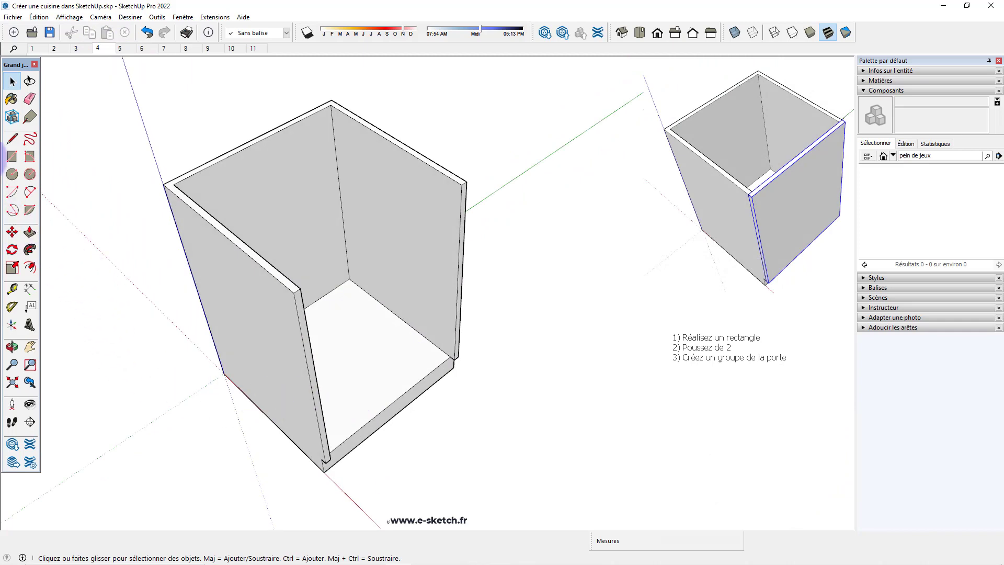
pyautogui.click(12, 156)
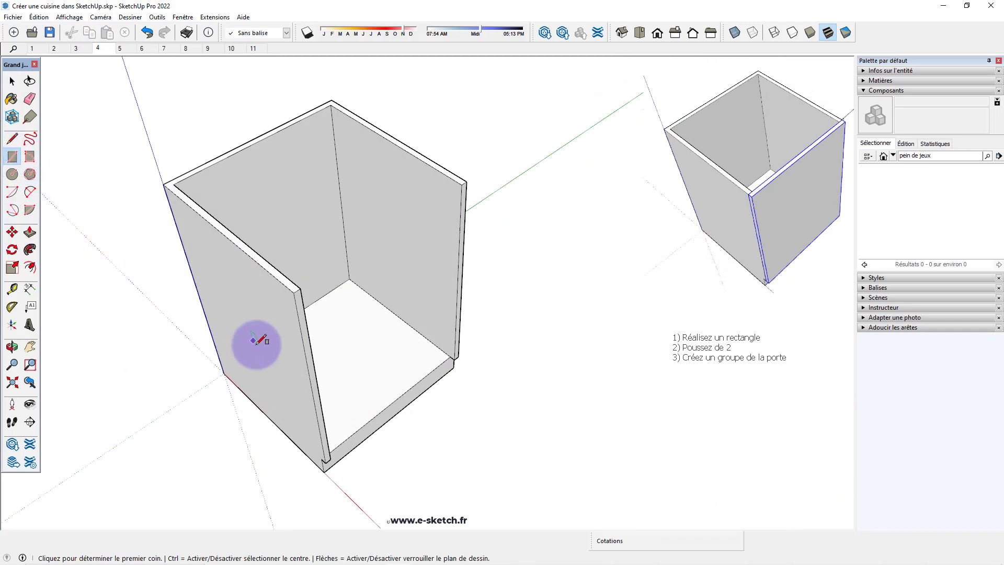
pyautogui.moveTo(264, 342); pyautogui.dragTo(307, 394, button='middle')
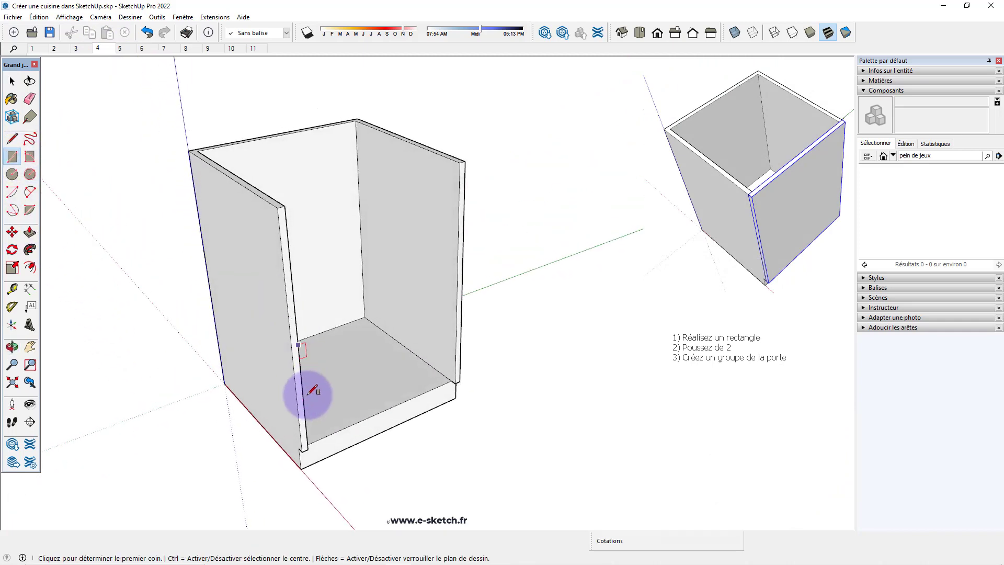
pyautogui.click(302, 451)
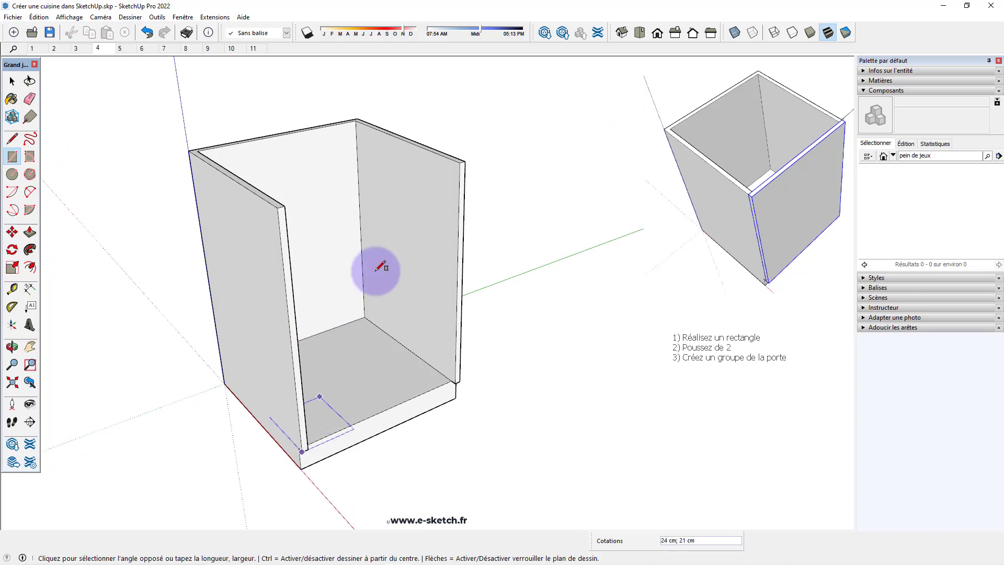
pyautogui.click(464, 162)
pyautogui.moveTo(338, 250)
pyautogui.mouseDown(button='middle')
pyautogui.moveTo(369, 296)
pyautogui.moveTo(350, 297)
pyautogui.mouseUp(button='middle')
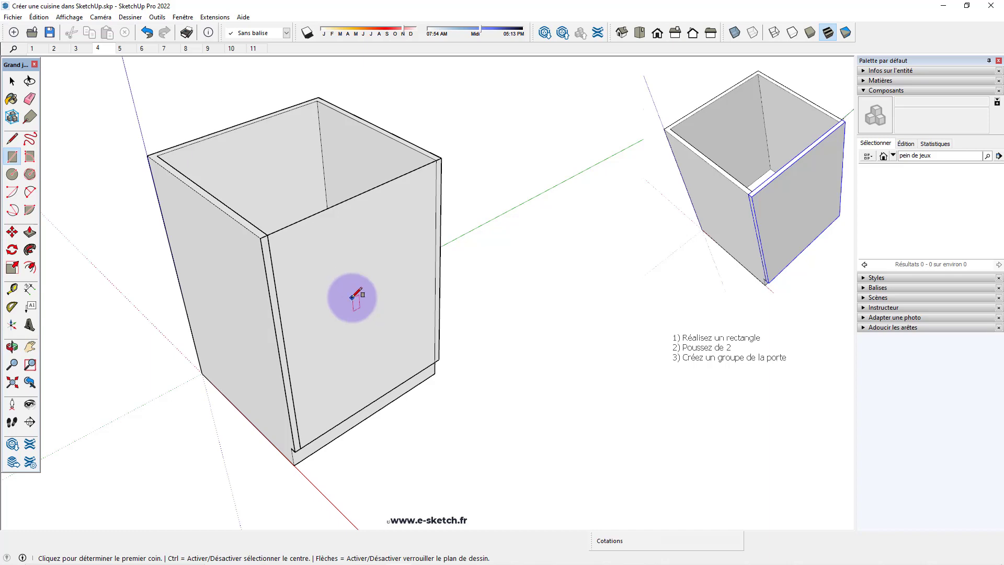
# Pull the front rectangle out 2 cm to form the door panel
pyautogui.press('space')
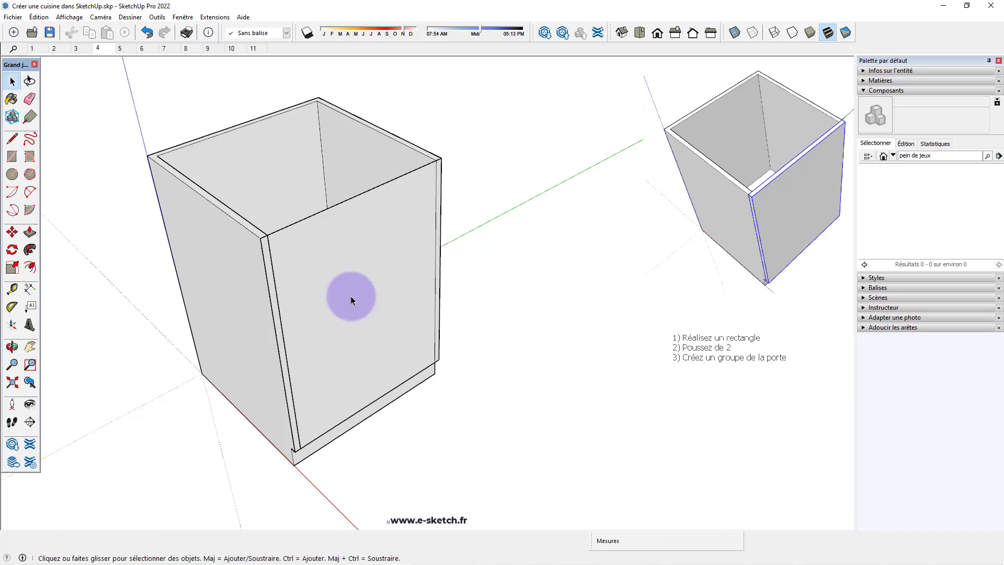
pyautogui.press('p')
pyautogui.click(347, 291)
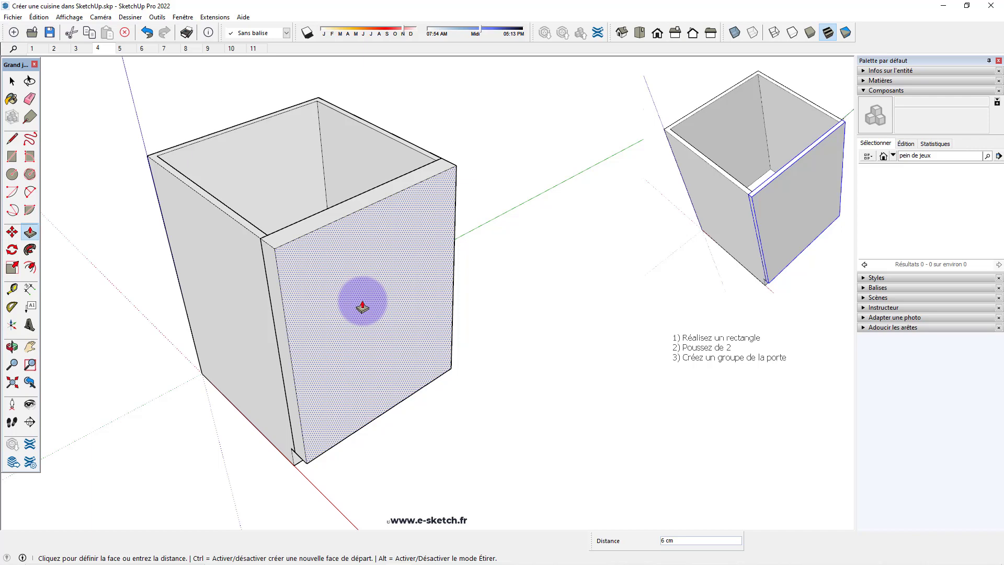
pyautogui.write('2')
pyautogui.press('Return')
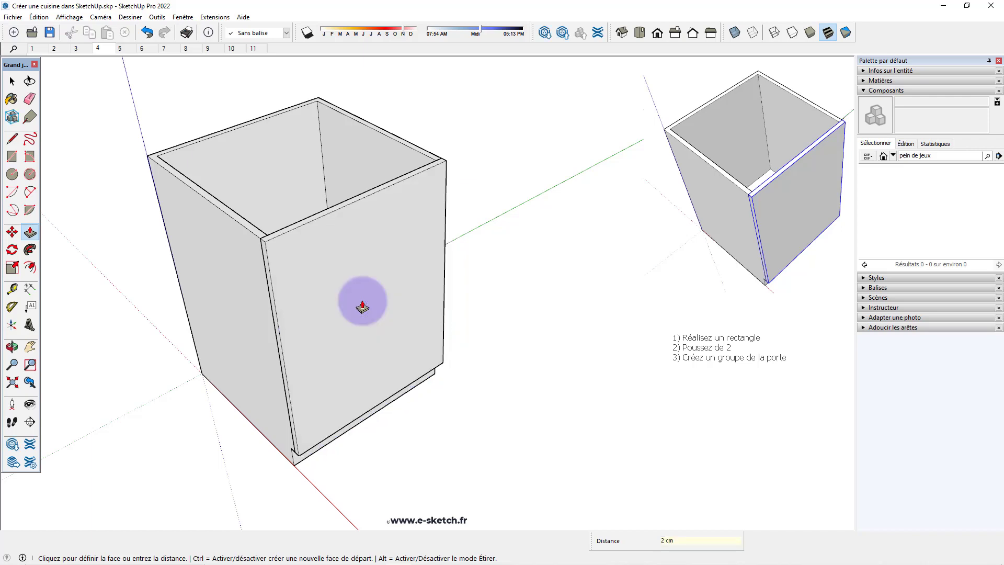
pyautogui.press('space')
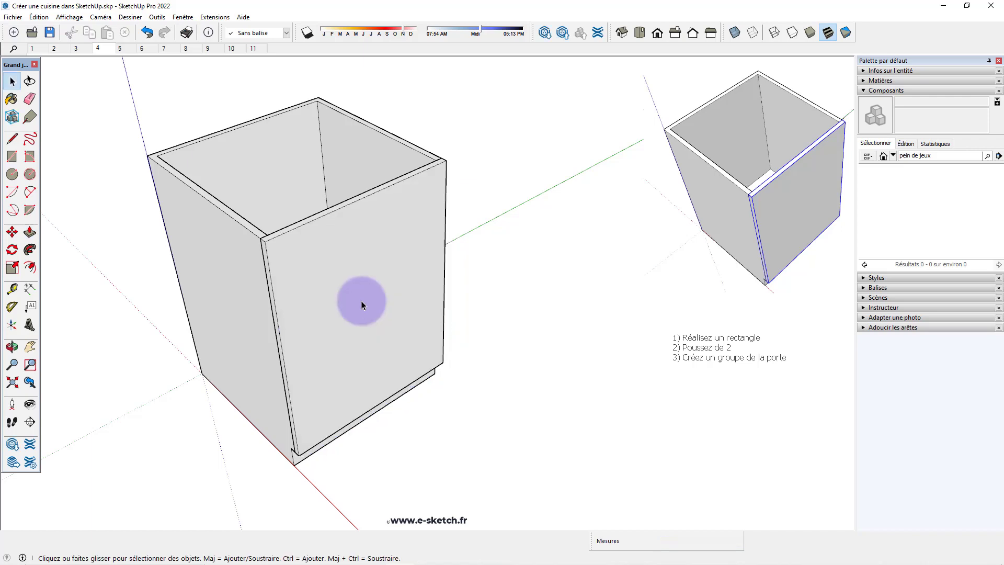
pyautogui.tripleClick(362, 305)
# Make the door panel its own group with Créer un groupe
pyautogui.rightClick(362, 305)
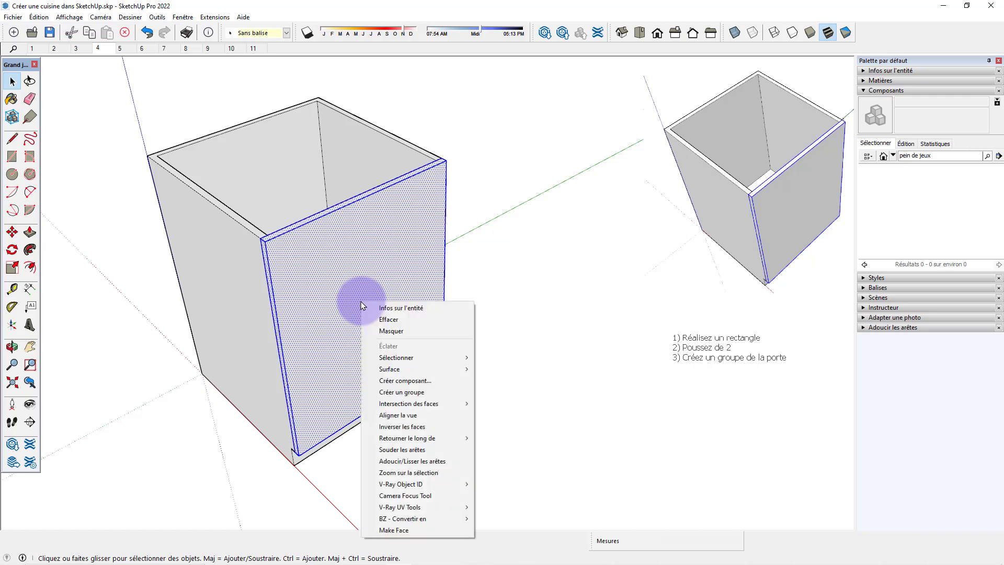
pyautogui.click(389, 393)
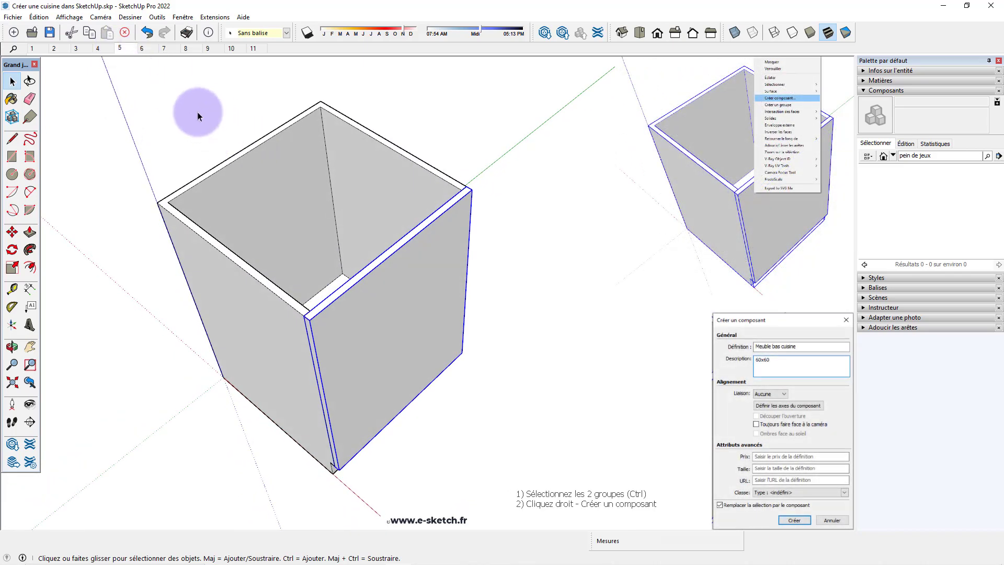
# Select both the carcass group and the door group together
pyautogui.moveTo(102, 73); pyautogui.dragTo(221, 186)
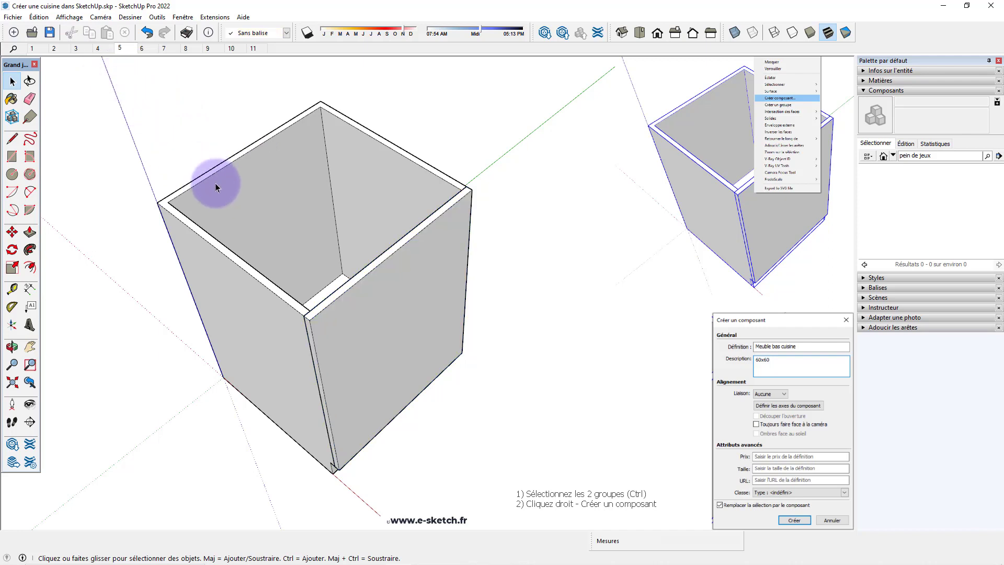
pyautogui.click(215, 185)
pyautogui.click(375, 281)
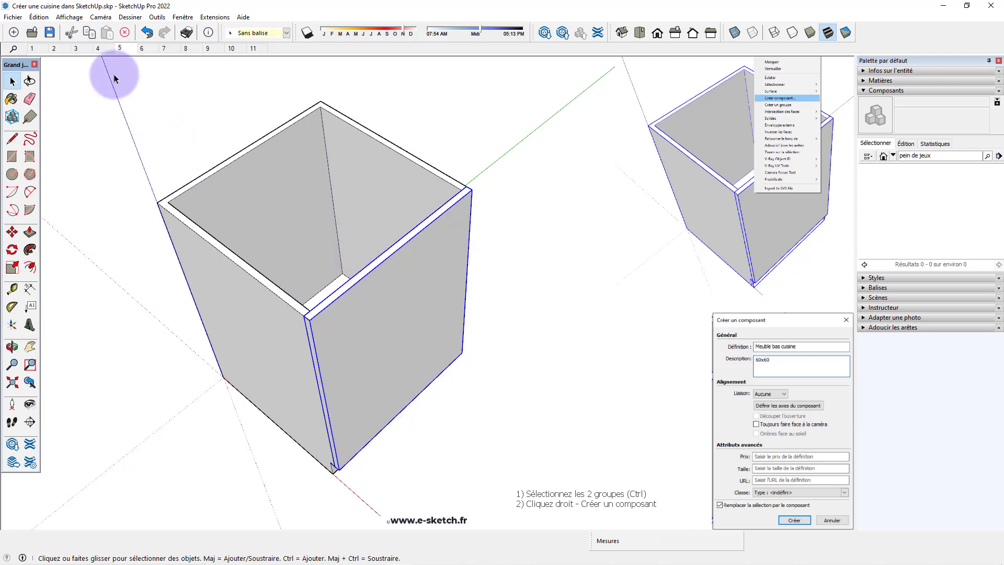
pyautogui.moveTo(114, 75); pyautogui.dragTo(517, 491)
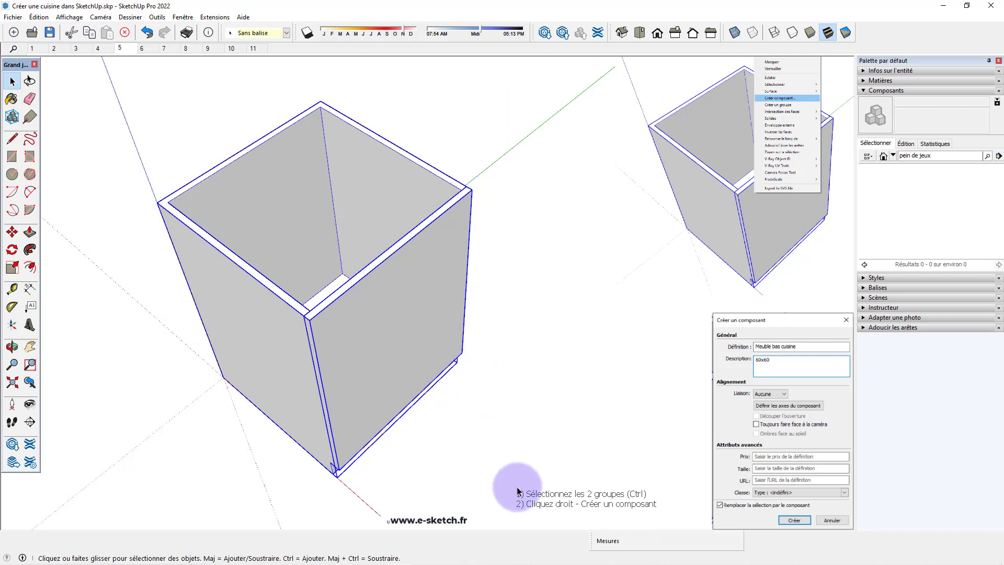
pyautogui.click(387, 362)
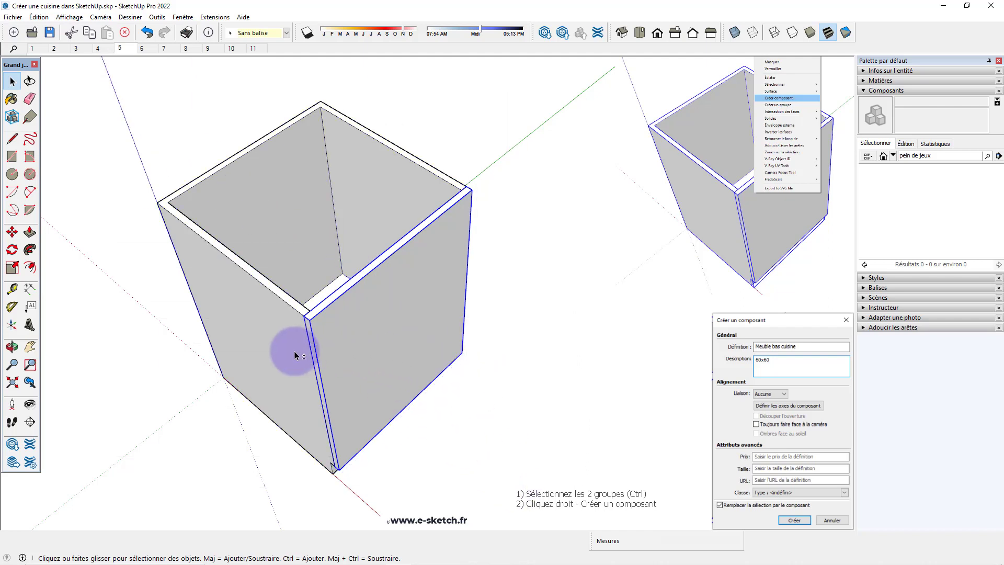
pyautogui.keyDown('shift'); pyautogui.click(267, 323); pyautogui.keyUp('shift')
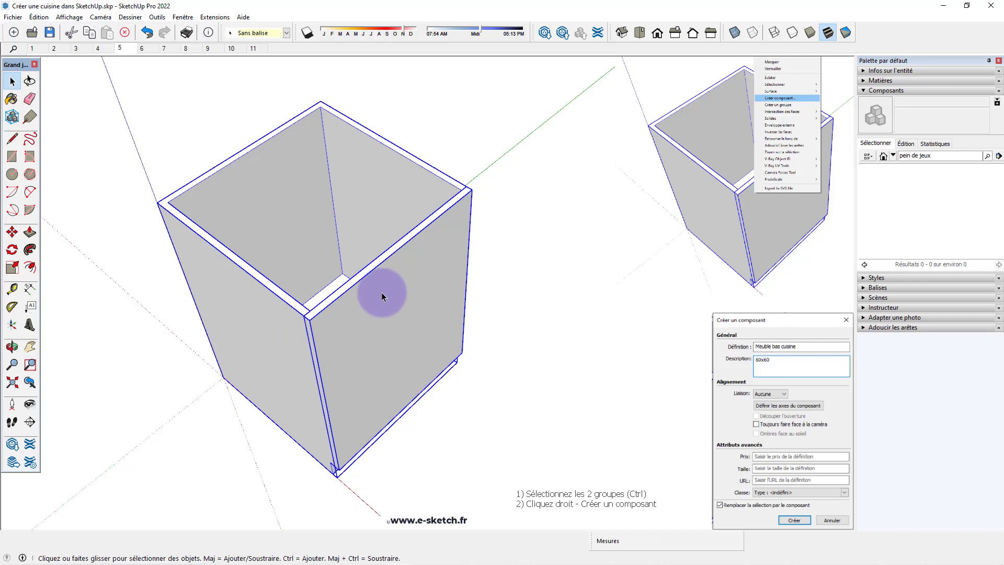
# Make them a component named 'Meuble cuisine bas' with description 60x60
pyautogui.rightClick(416, 281)
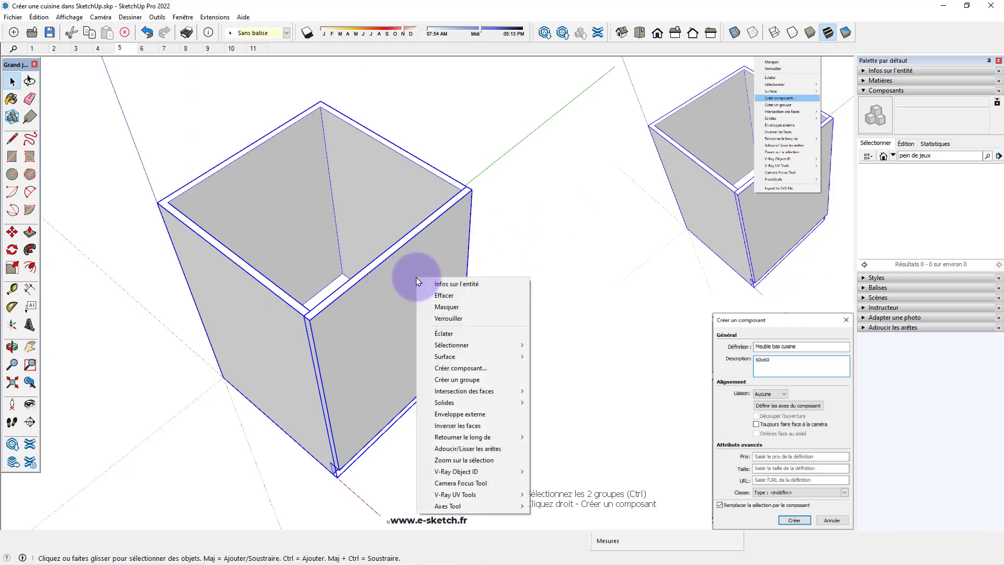
pyautogui.click(452, 369)
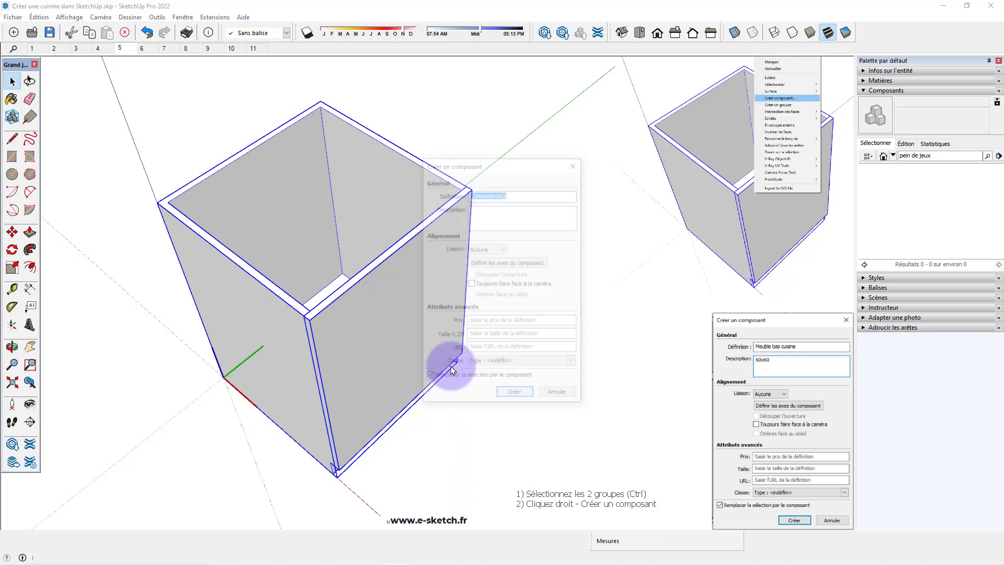
pyautogui.write('Me')
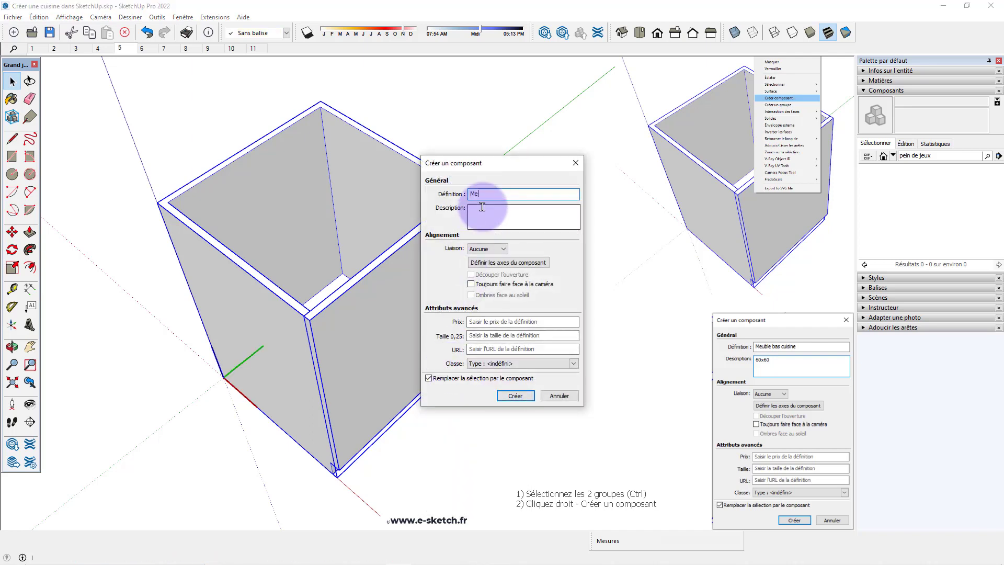
pyautogui.write('uble cui')
pyautogui.write('sin')
pyautogui.write('e bas')
pyautogui.click(482, 207)
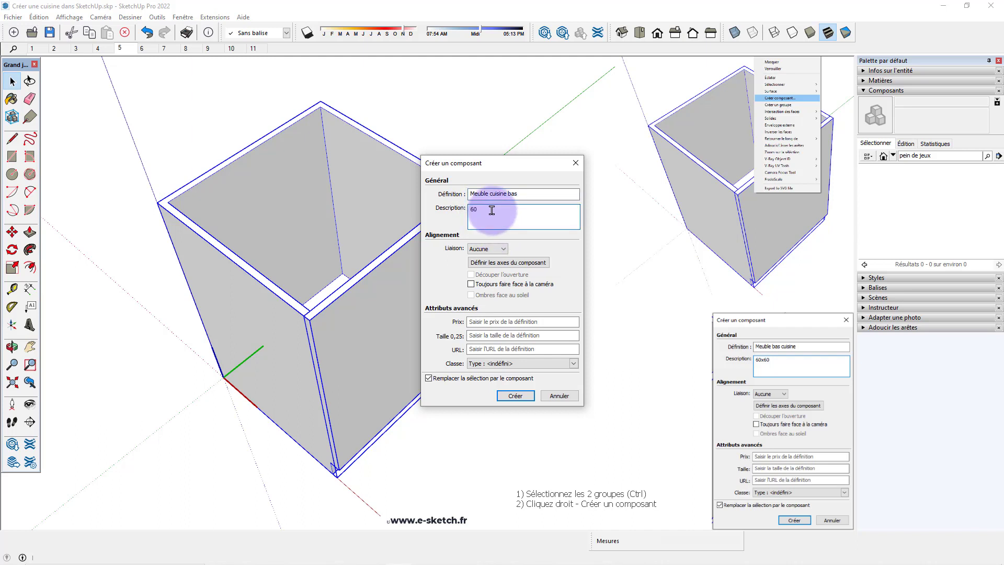
pyautogui.write('x60')
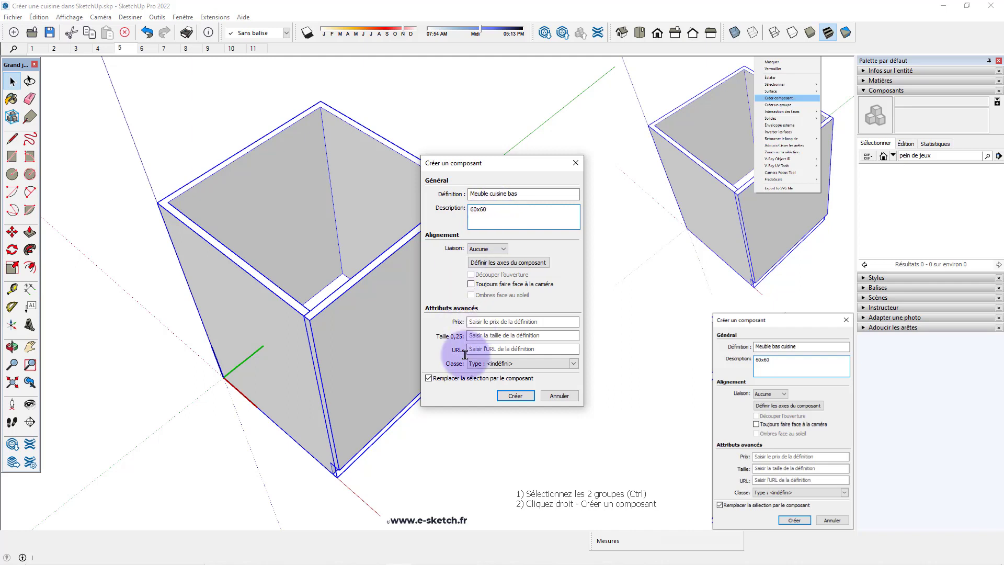
pyautogui.click(426, 377)
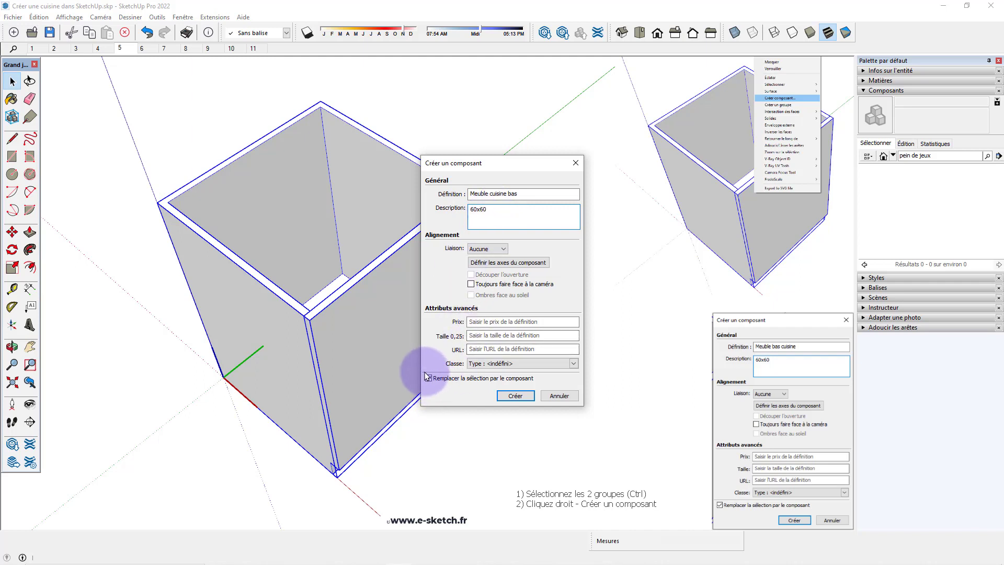
pyautogui.click(427, 377)
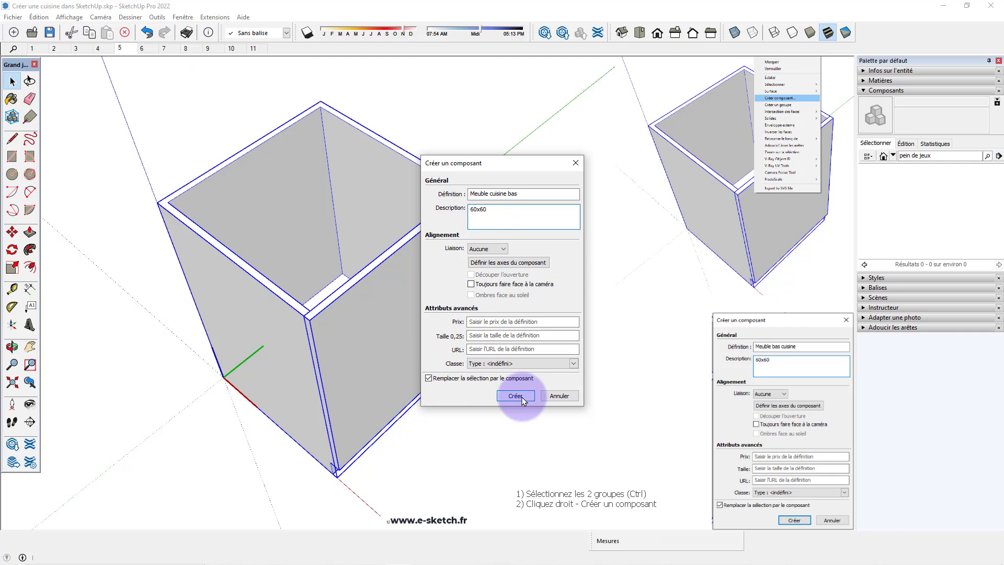
pyautogui.click(515, 396)
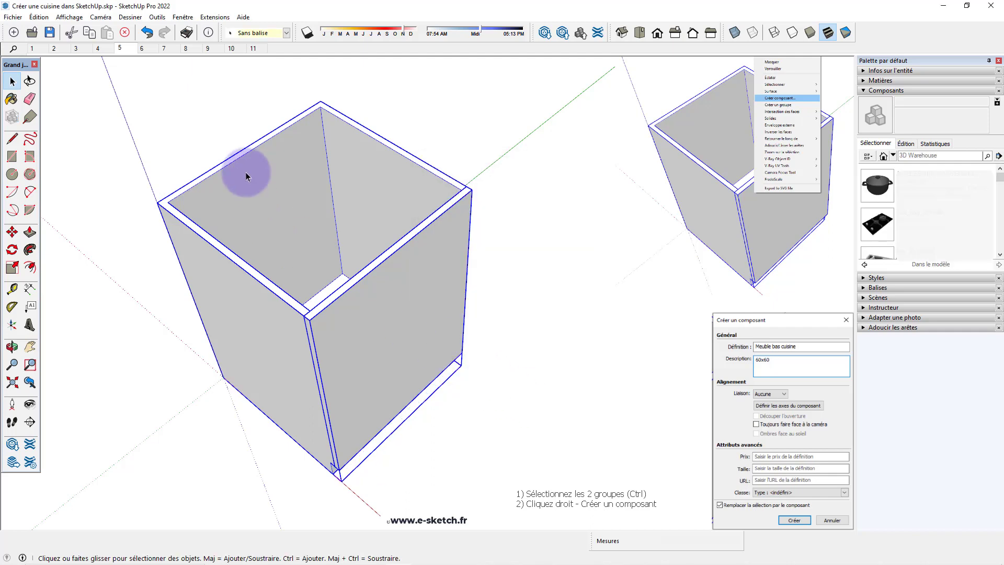
# From scene 6, copy the base cabinet 60 cm along the row
pyautogui.click(140, 48)
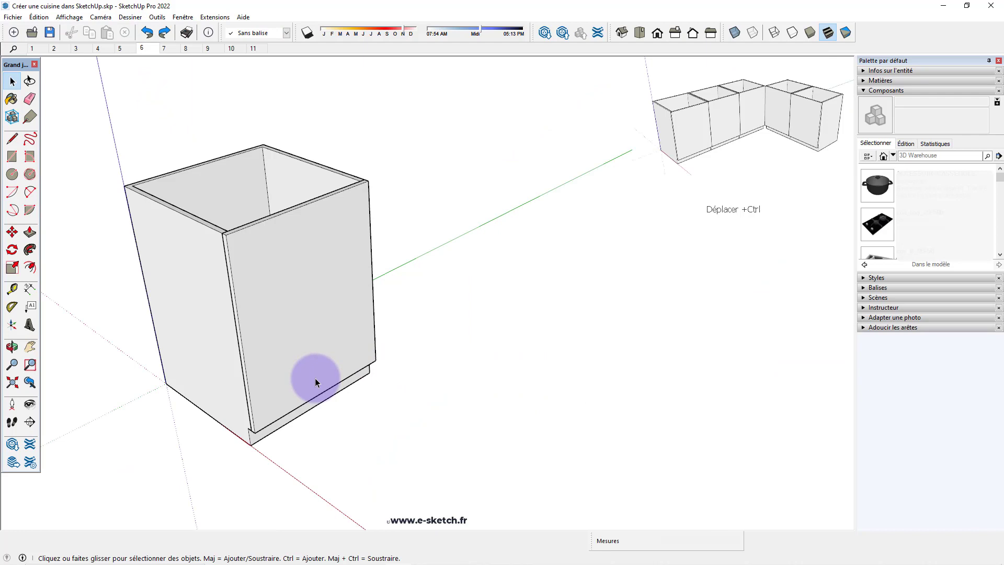
pyautogui.click(296, 344)
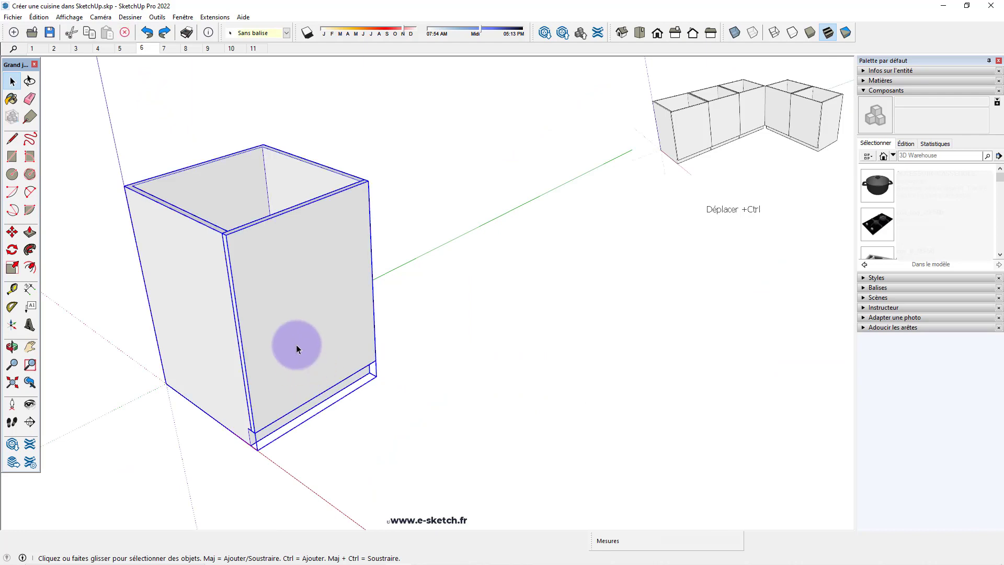
pyautogui.press('m')
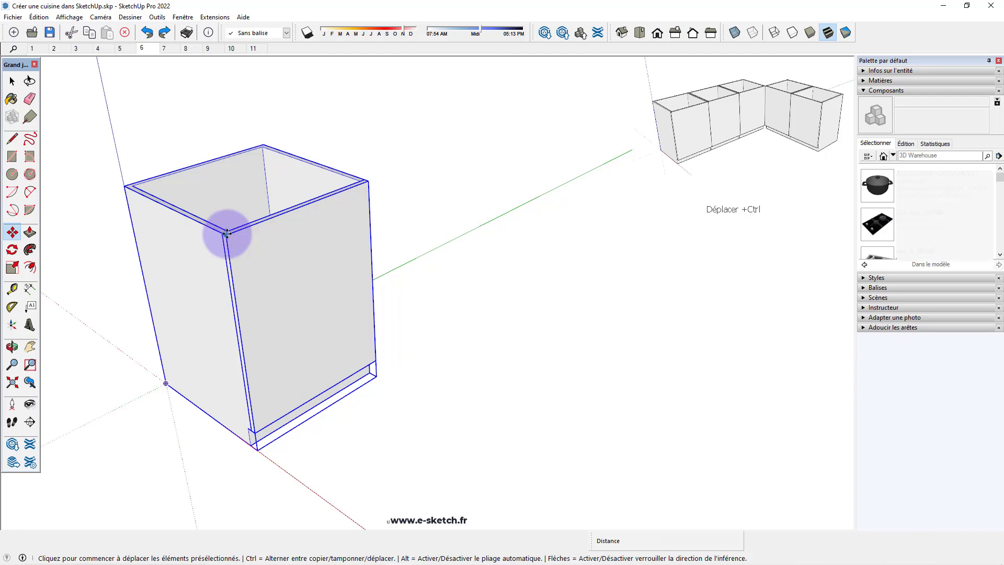
pyautogui.click(227, 233)
pyautogui.click(227, 234)
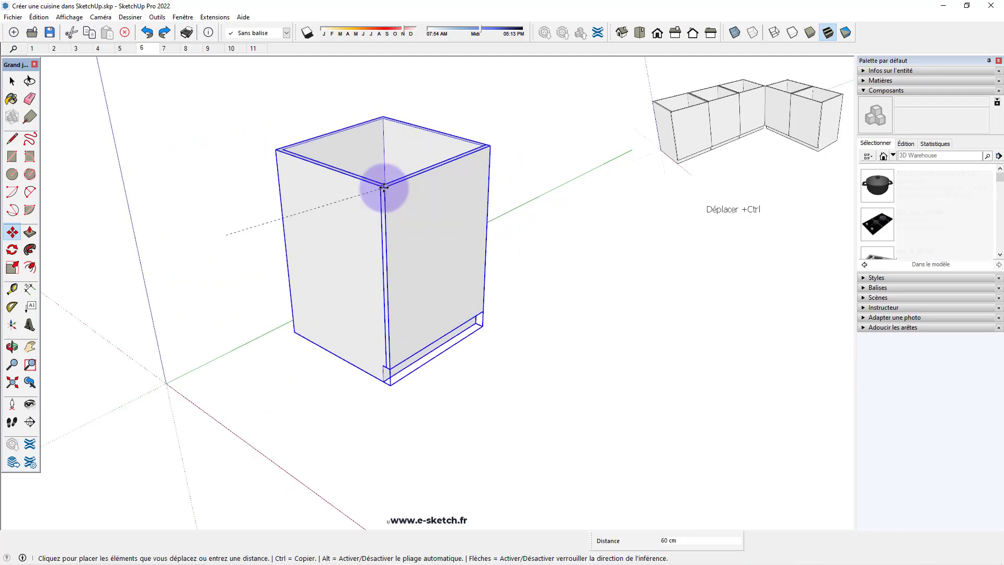
pyautogui.press('ctrl')
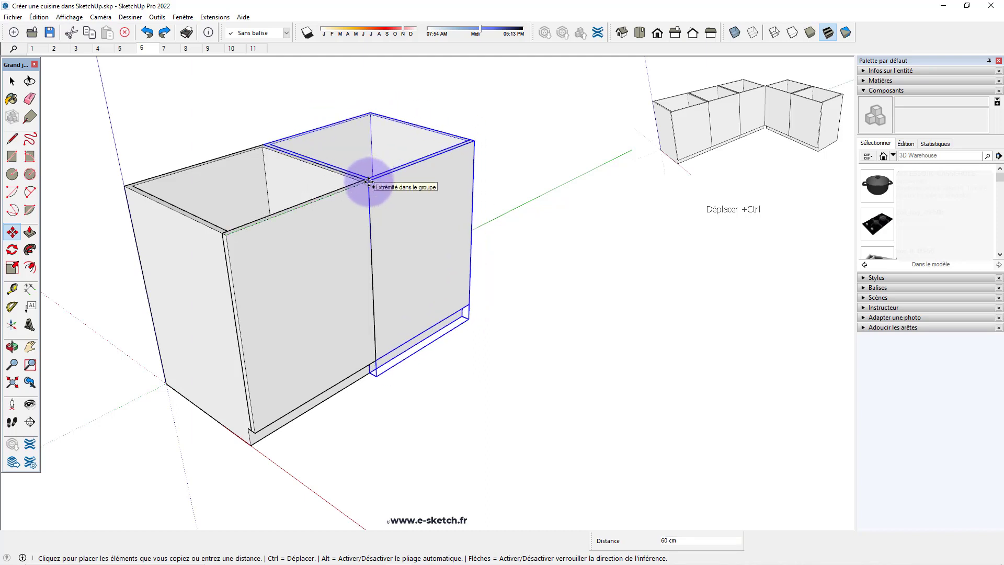
pyautogui.click(369, 182)
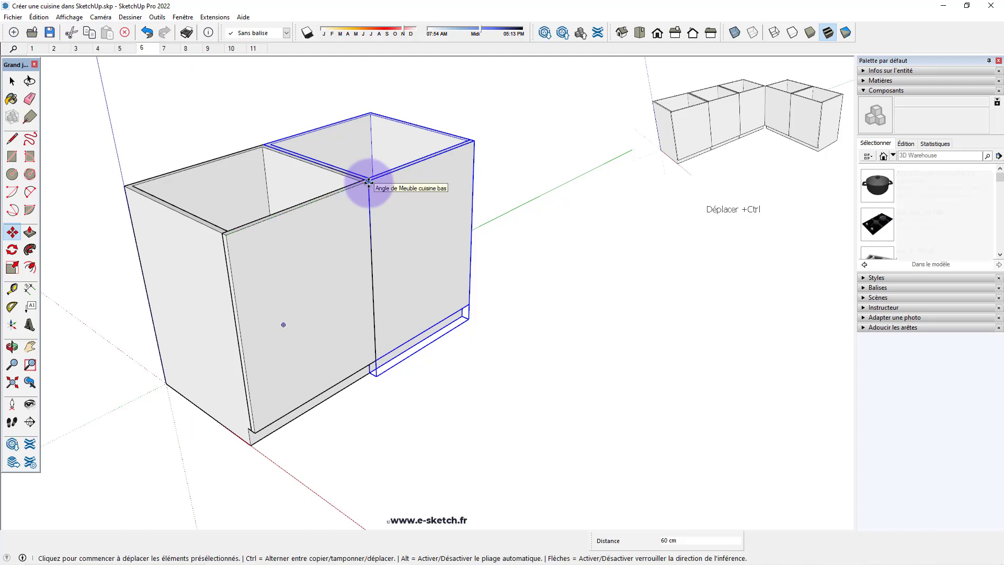
# Array the copy with *4 to make a row of five identical cabinets
pyautogui.write('x3')
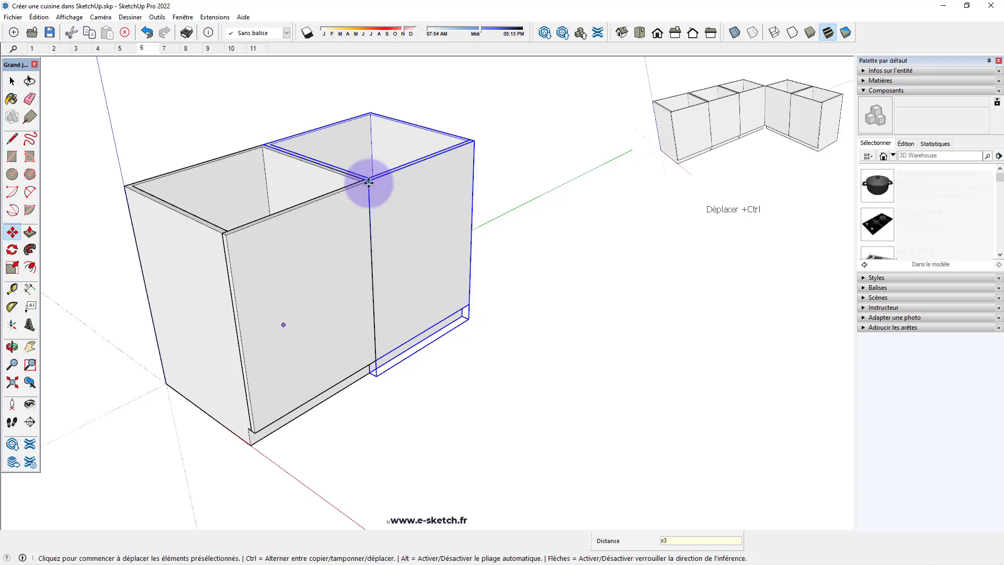
pyautogui.press('Return')
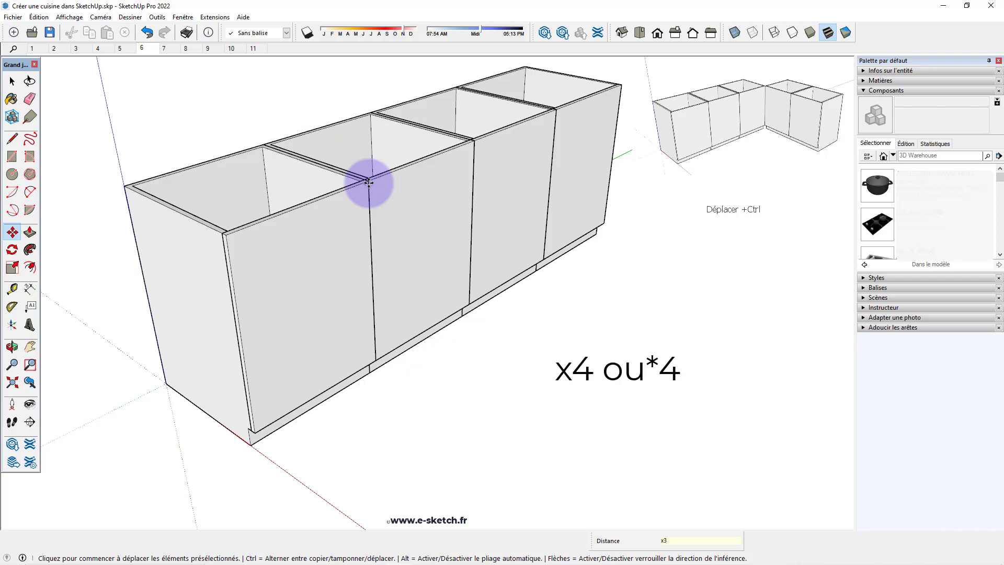
pyautogui.write('*')
pyautogui.press('Return')
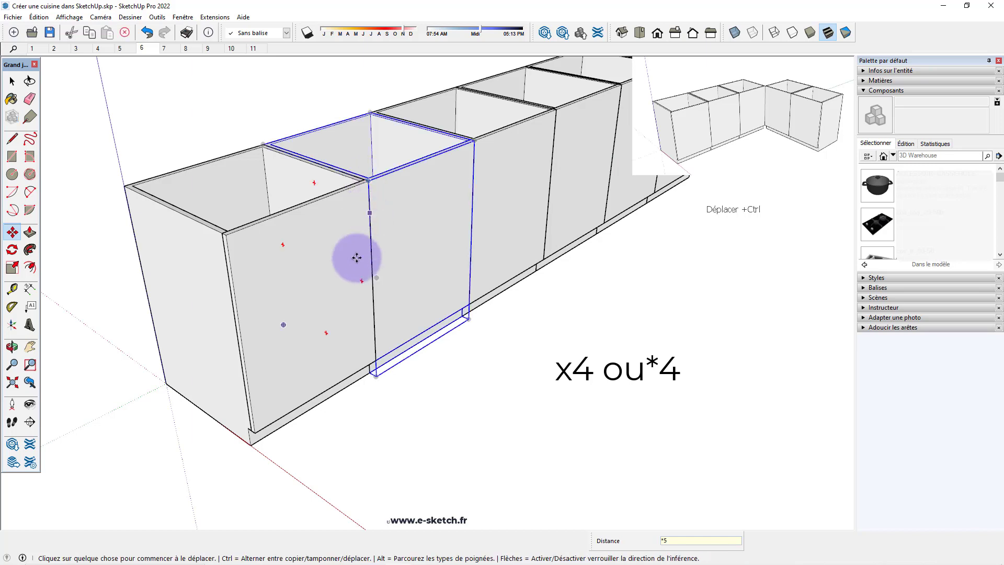
pyautogui.scroll(-2, 293, 345)
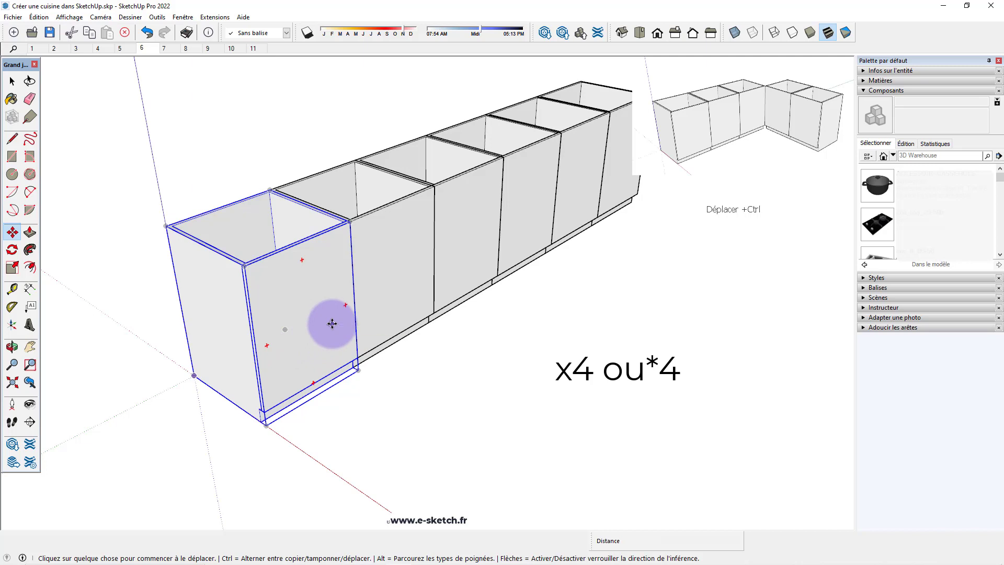
pyautogui.write('*')
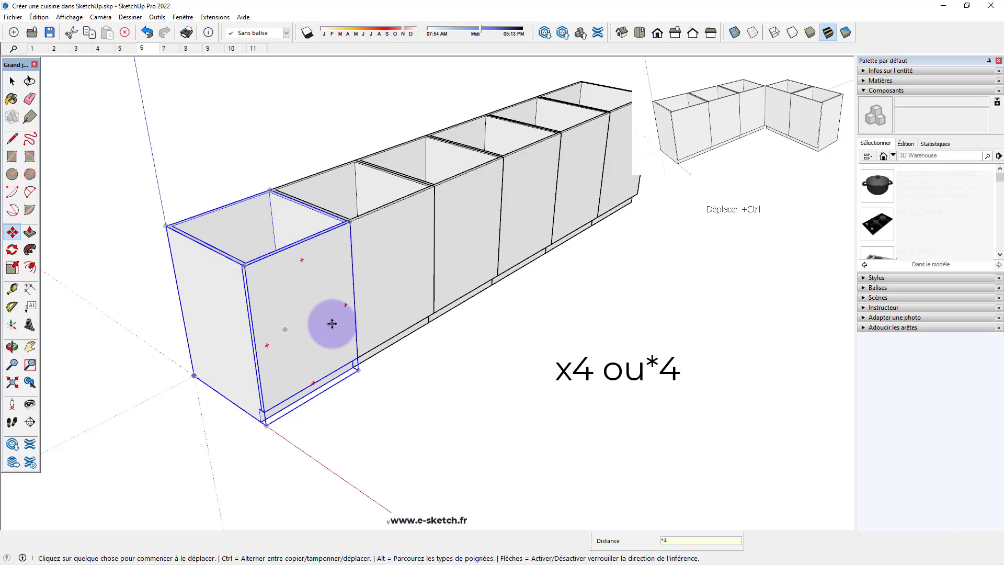
pyautogui.press('Return')
pyautogui.press('space')
pyautogui.click(457, 354)
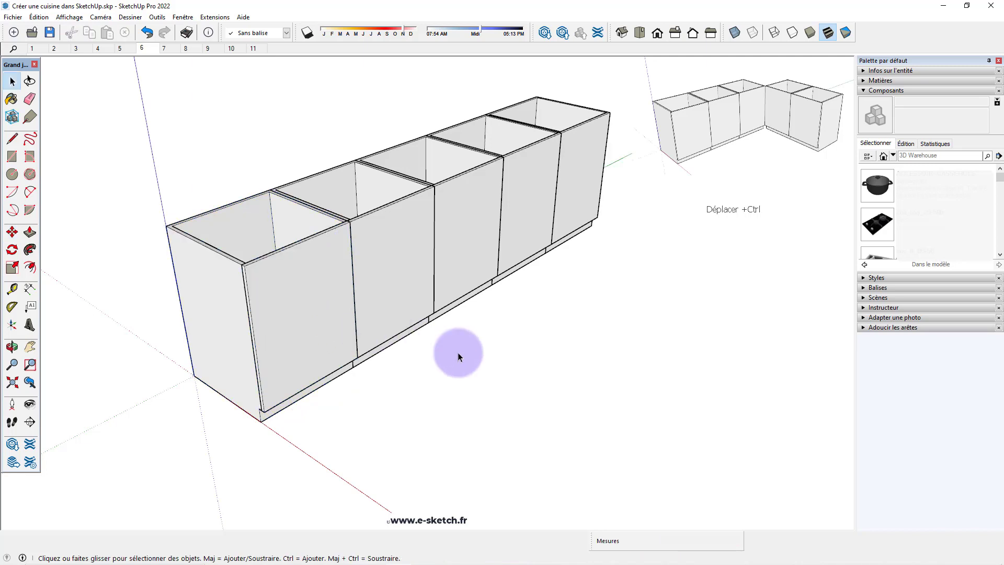
pyautogui.moveTo(466, 318); pyautogui.dragTo(347, 348, button='middle')
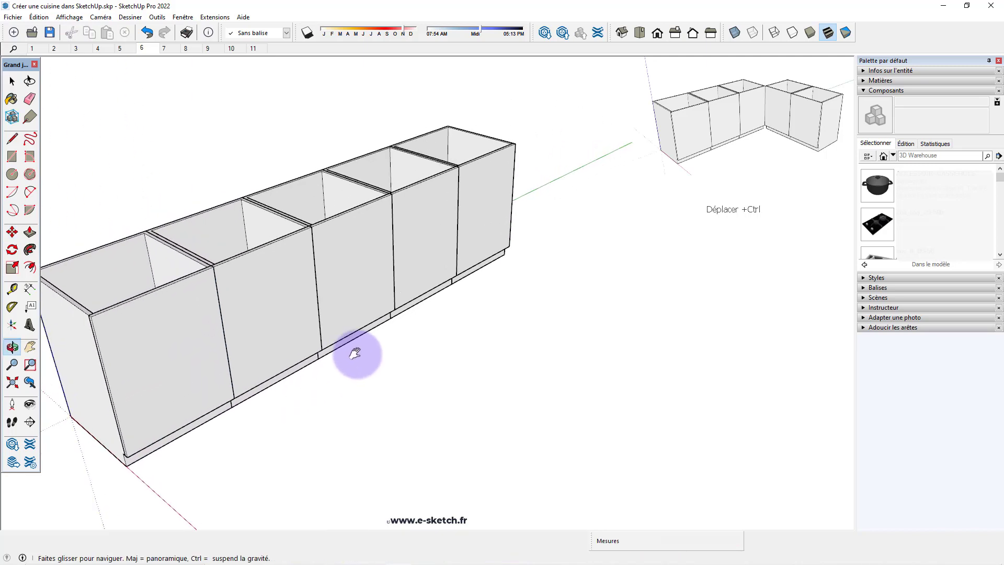
# Select the last two cabinets and ready the Rotate tool over their corner
pyautogui.moveTo(521, 309); pyautogui.dragTo(424, 225)
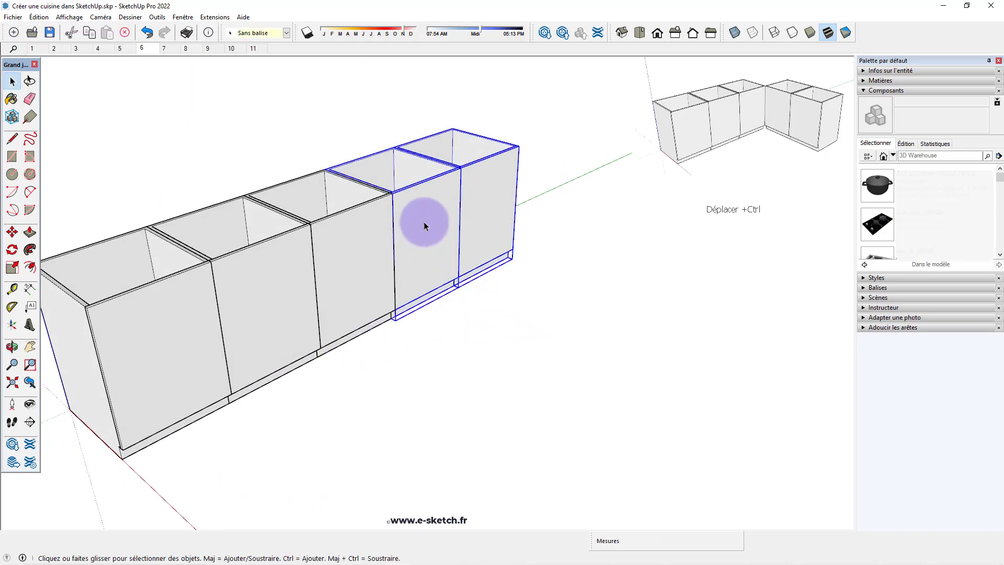
pyautogui.press('m')
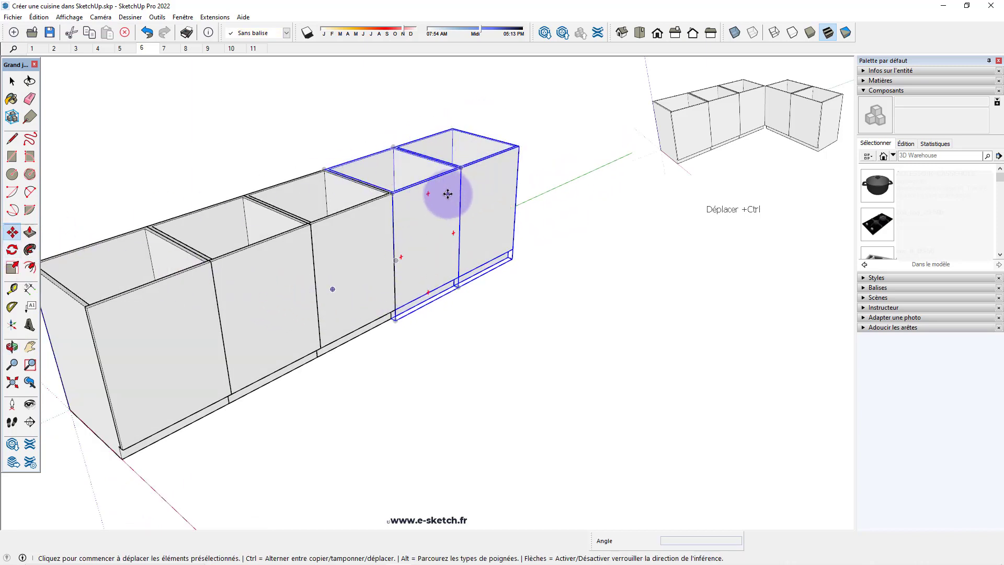
pyautogui.click(11, 250)
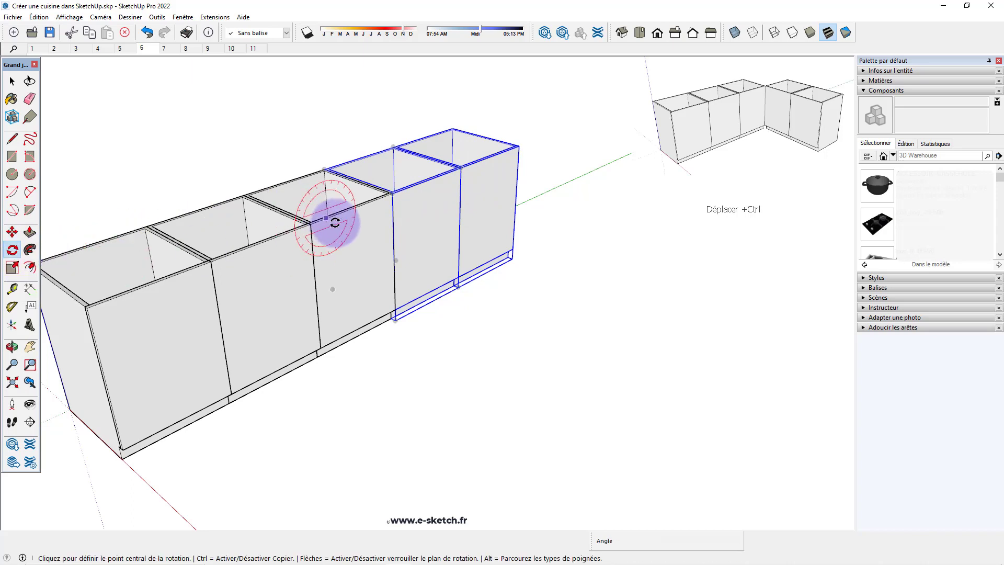
pyautogui.moveTo(331, 222); pyautogui.dragTo(312, 308, button='middle')
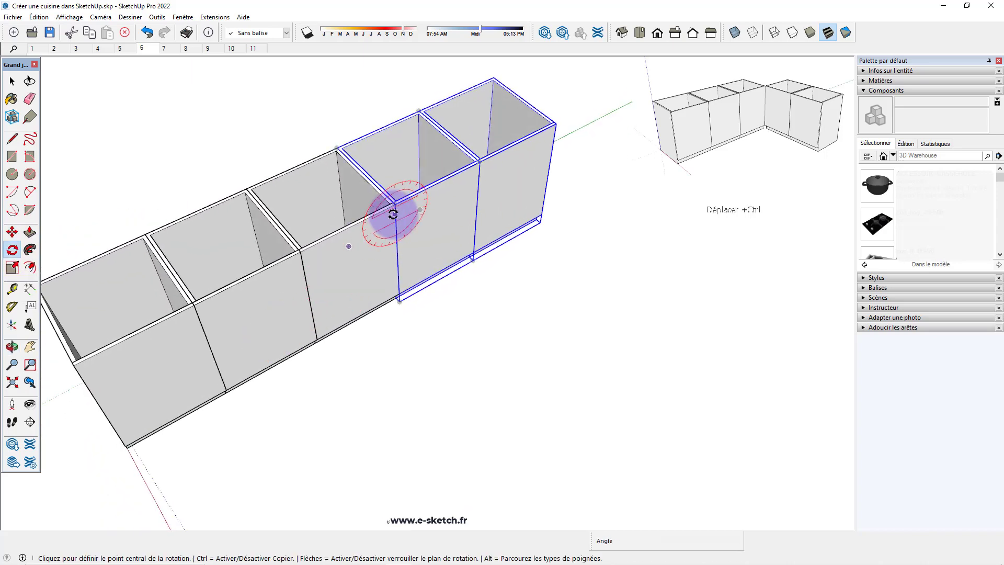
pyautogui.press('q')
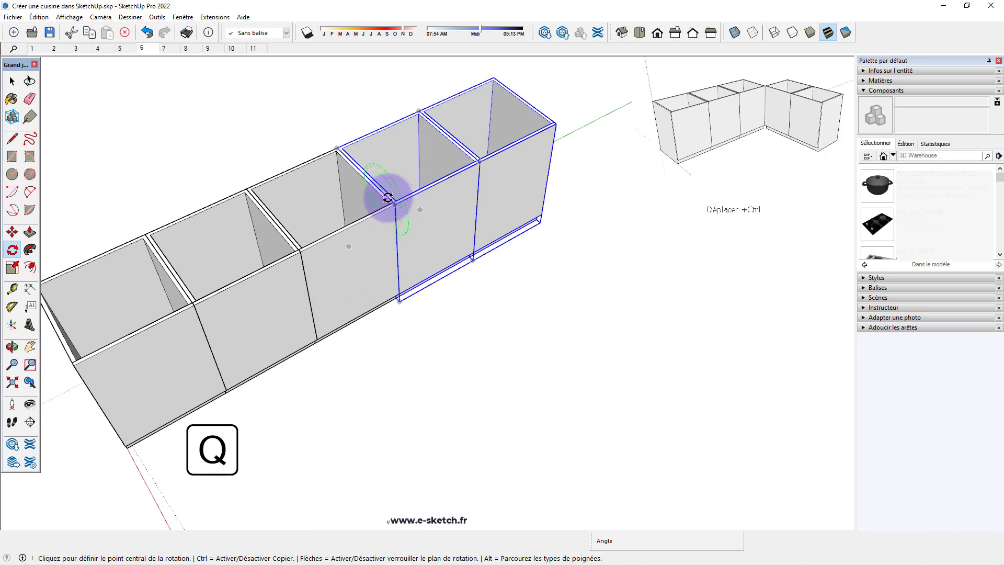
pyautogui.scroll(1, 394, 214)
pyautogui.scroll(1, 406, 214)
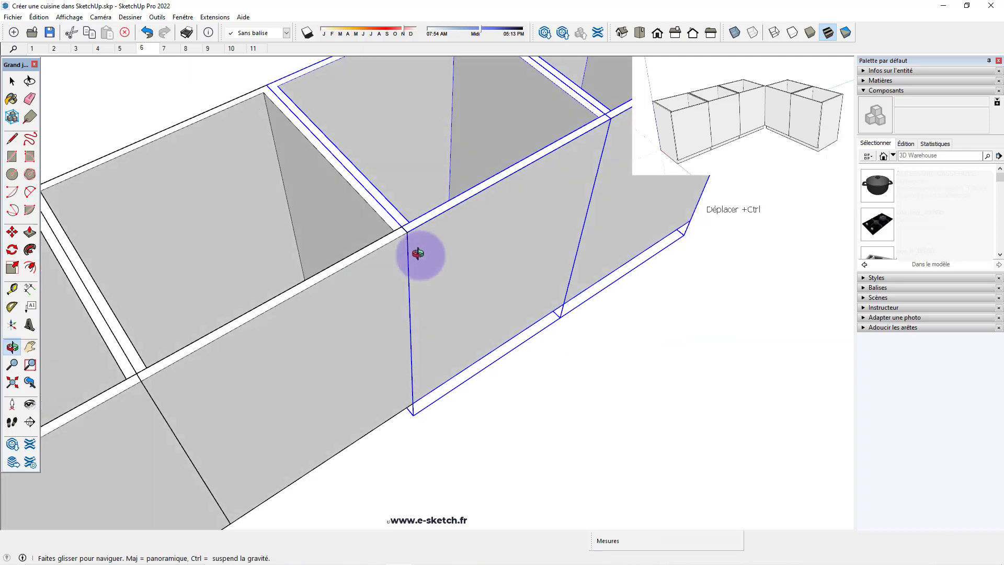
pyautogui.moveTo(418, 203); pyautogui.dragTo(389, 245, button='middle')
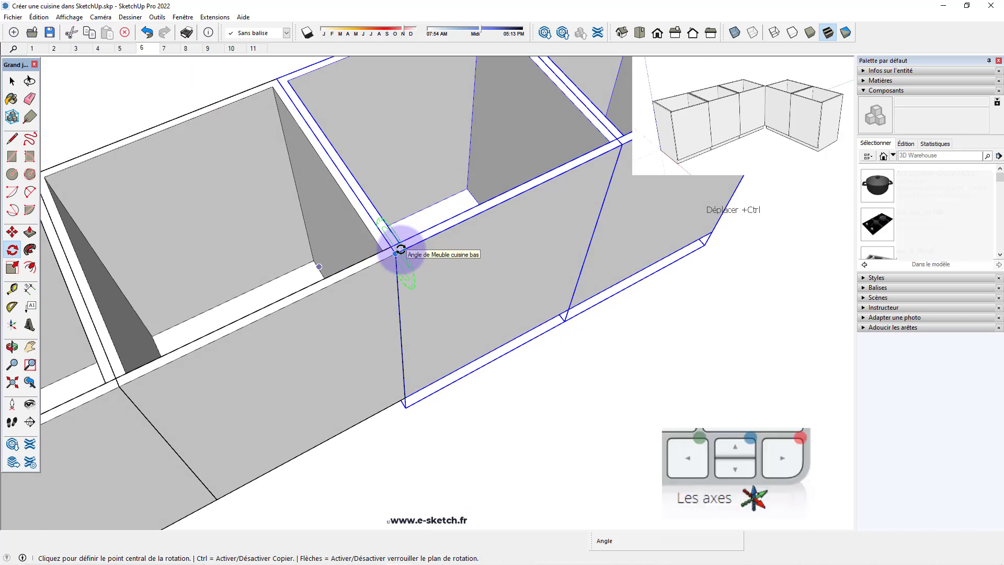
# Rotate the two cabinets 90° on the horizontal plane about their corner
pyautogui.press('Up')
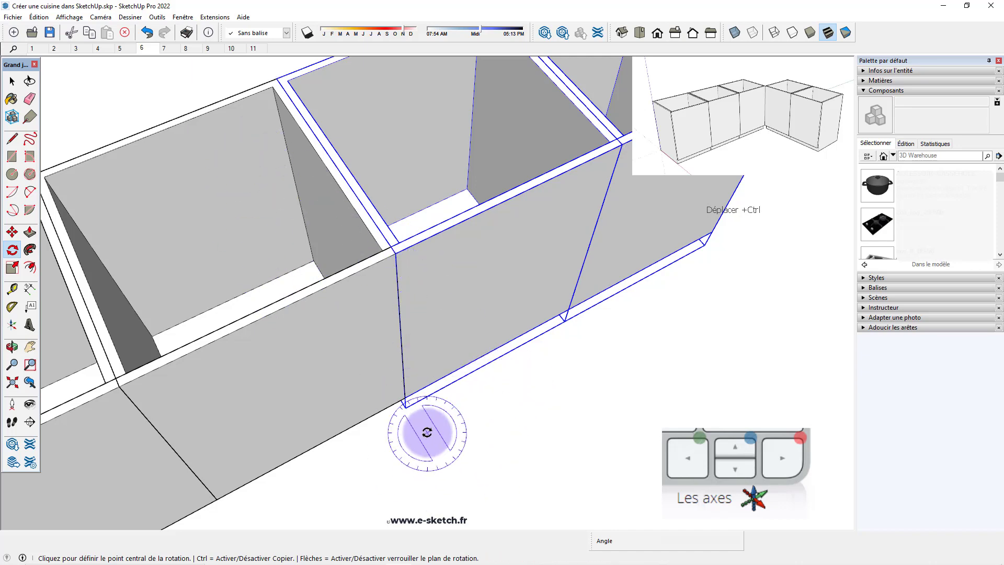
pyautogui.click(397, 254)
pyautogui.scroll(-2, 357, 324)
pyautogui.scroll(-2, 358, 324)
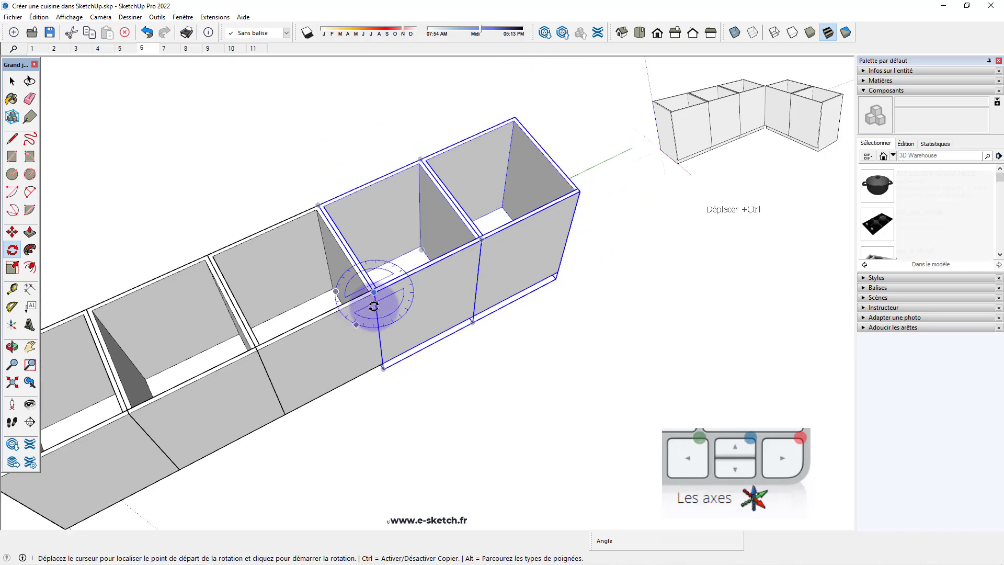
pyautogui.click(580, 192)
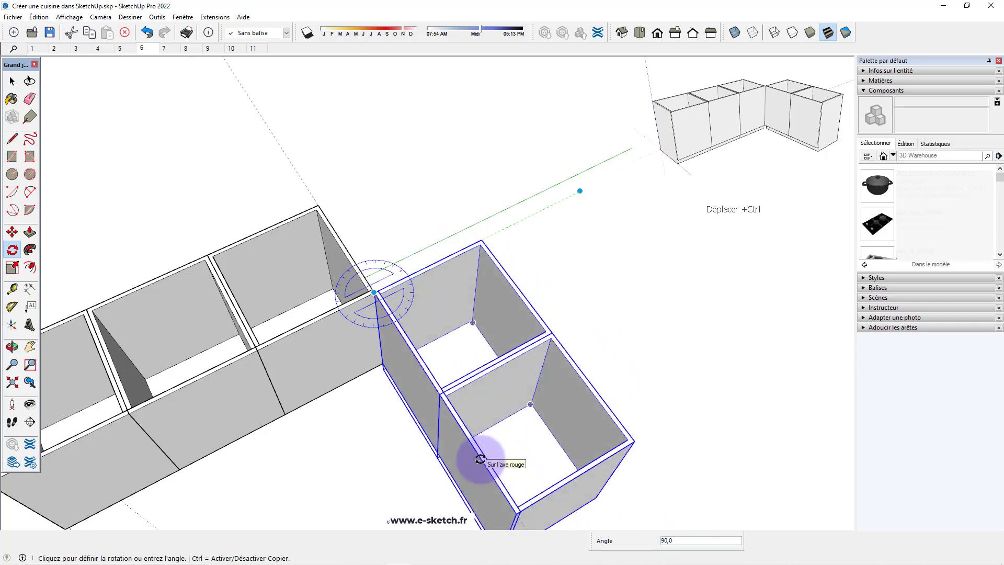
pyautogui.click(480, 459)
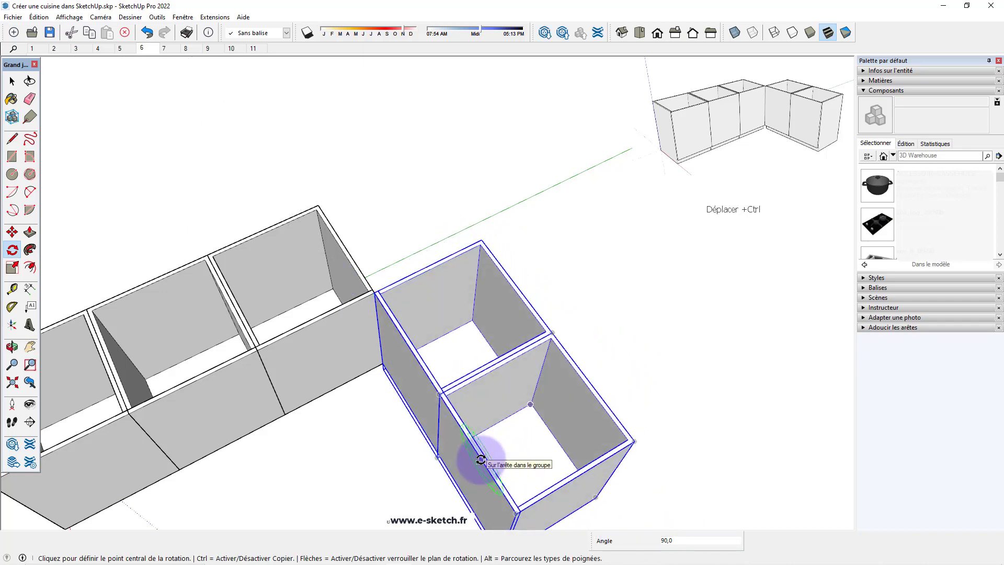
pyautogui.click(165, 48)
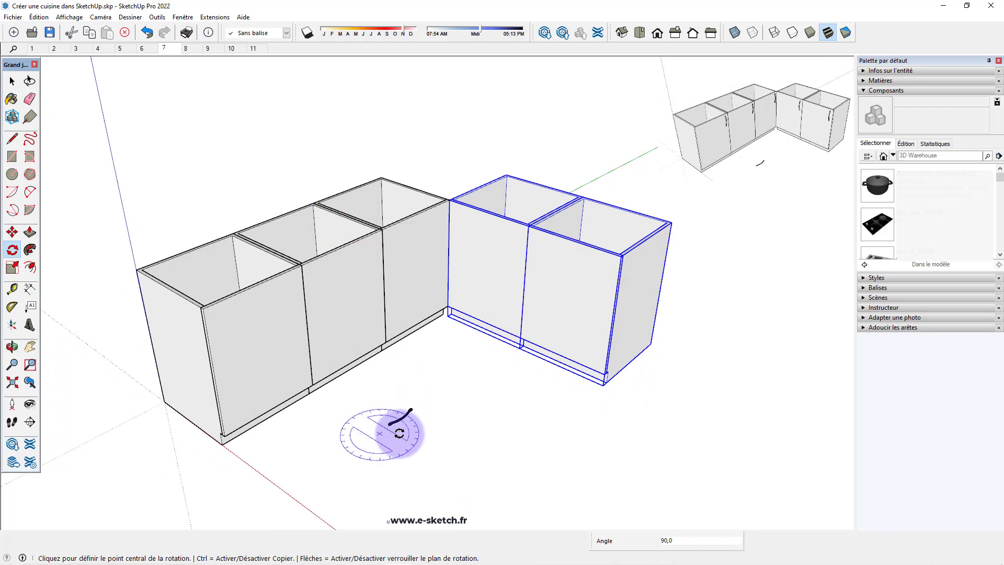
pyautogui.press('space')
pyautogui.click(405, 426)
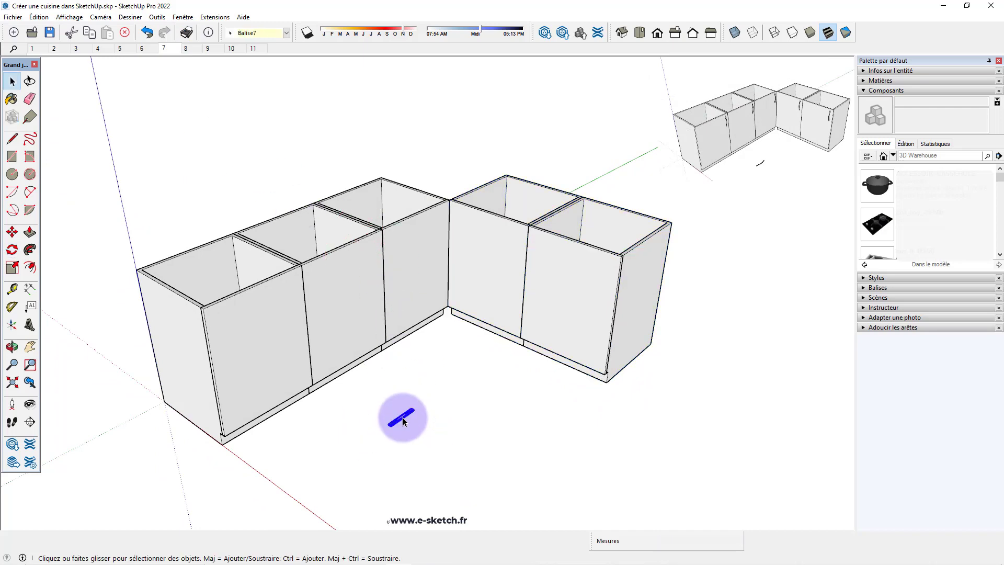
pyautogui.scroll(3, 407, 426)
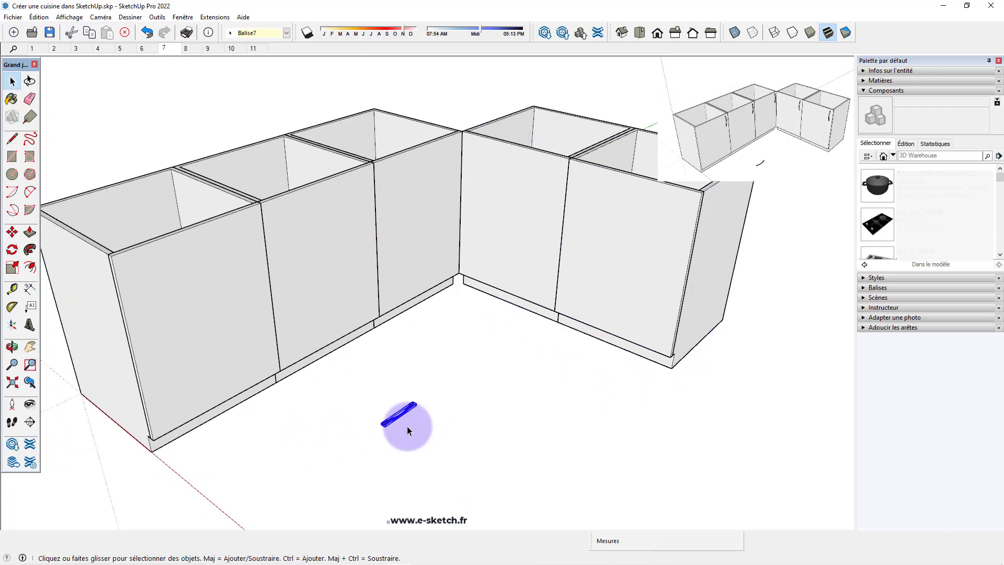
pyautogui.scroll(2, 407, 426)
pyautogui.scroll(2, 406, 426)
pyautogui.press('r')
pyautogui.click(393, 444)
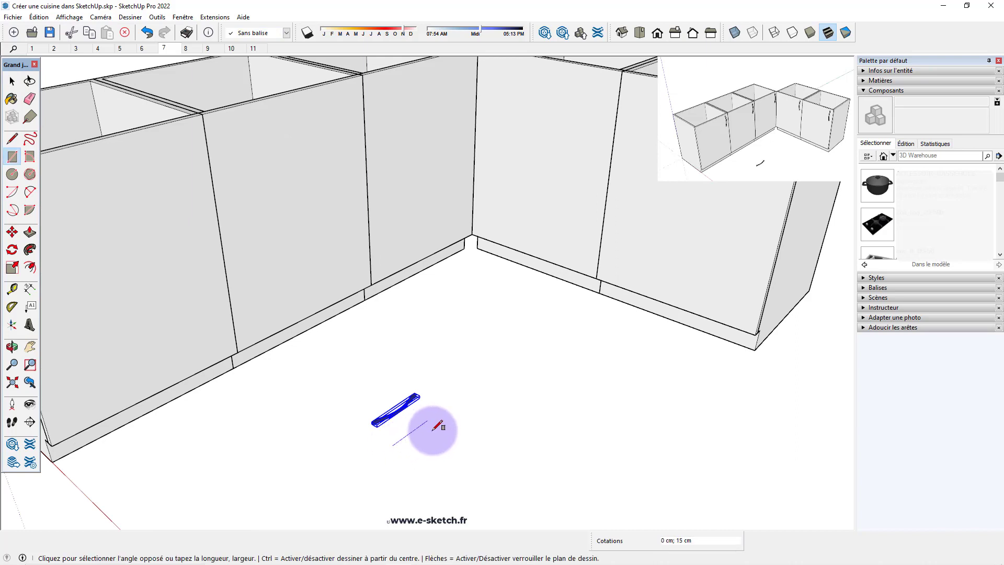
pyautogui.click(438, 422)
pyautogui.press('p')
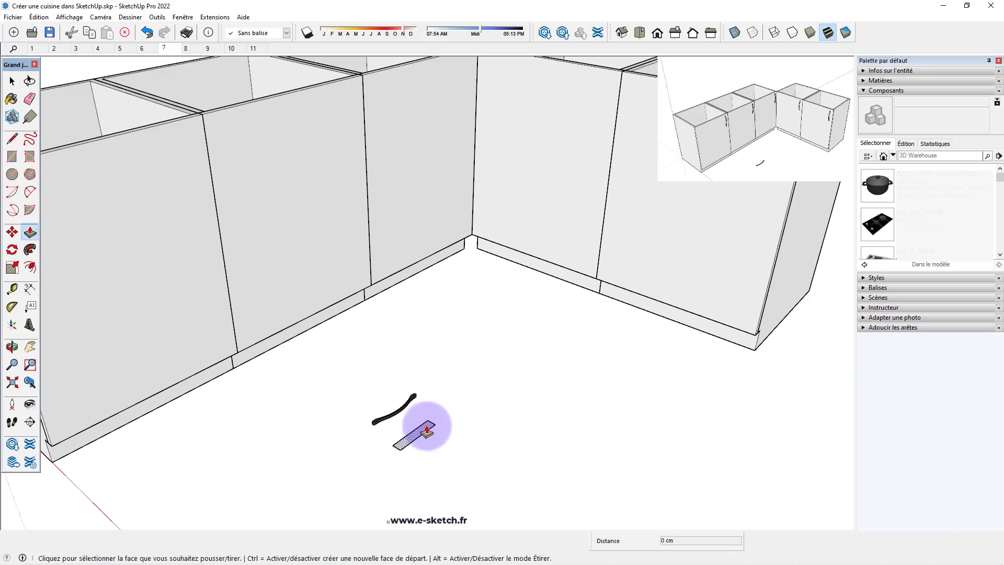
pyautogui.click(426, 434)
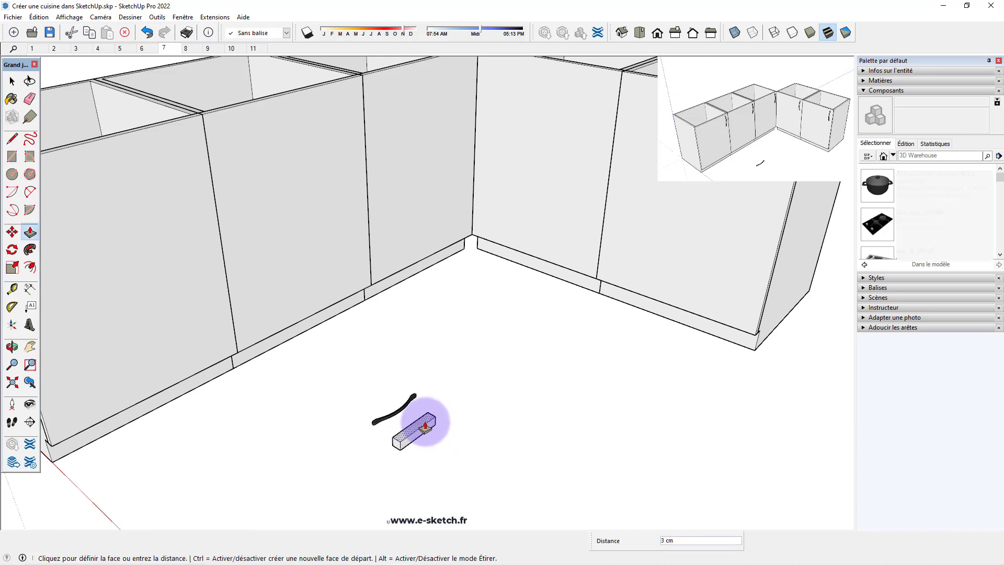
pyautogui.press('space')
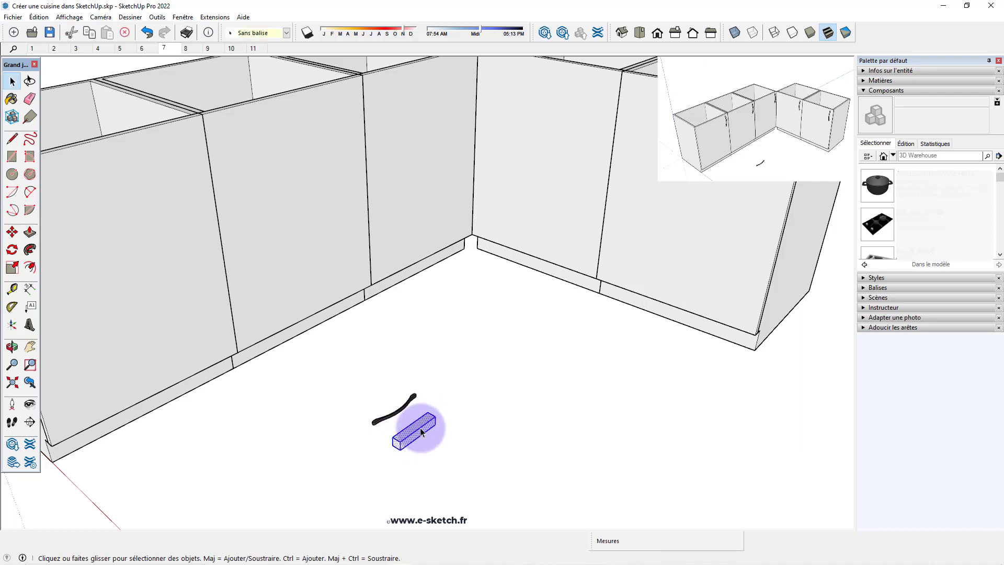
pyautogui.scroll(-5, 458, 377)
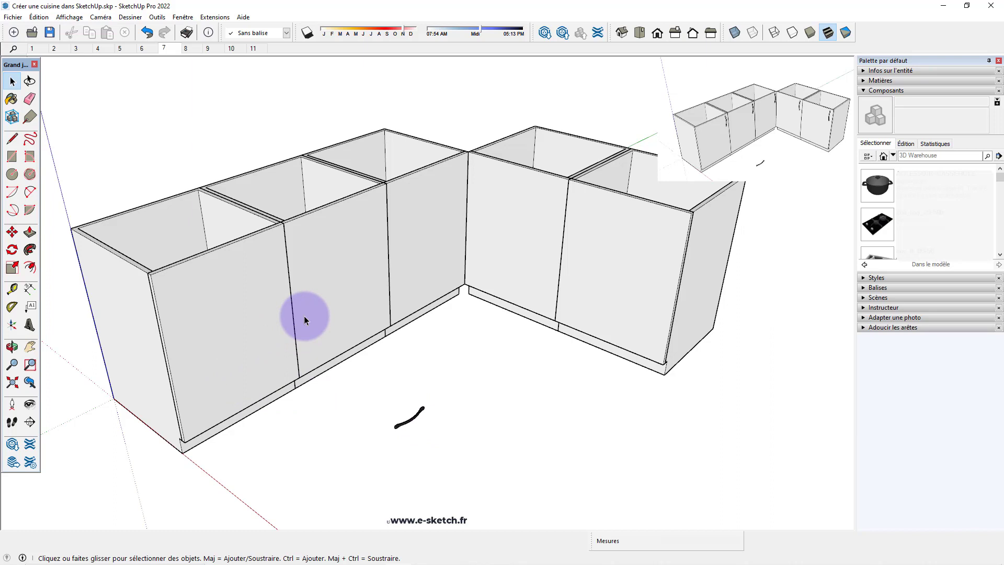
pyautogui.click(410, 421)
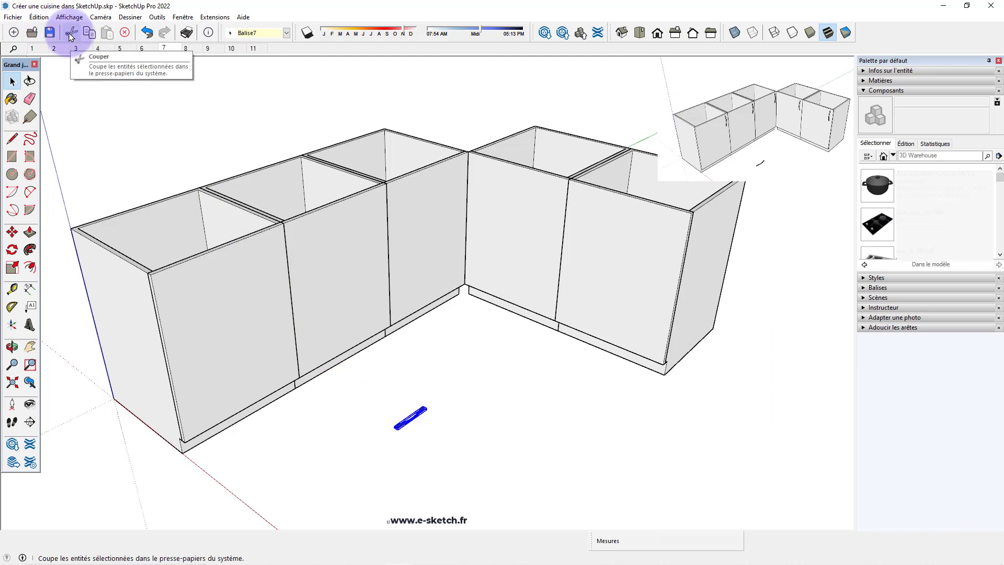
# Cut the handle and paste it inside the left cabinet component
pyautogui.click(39, 16)
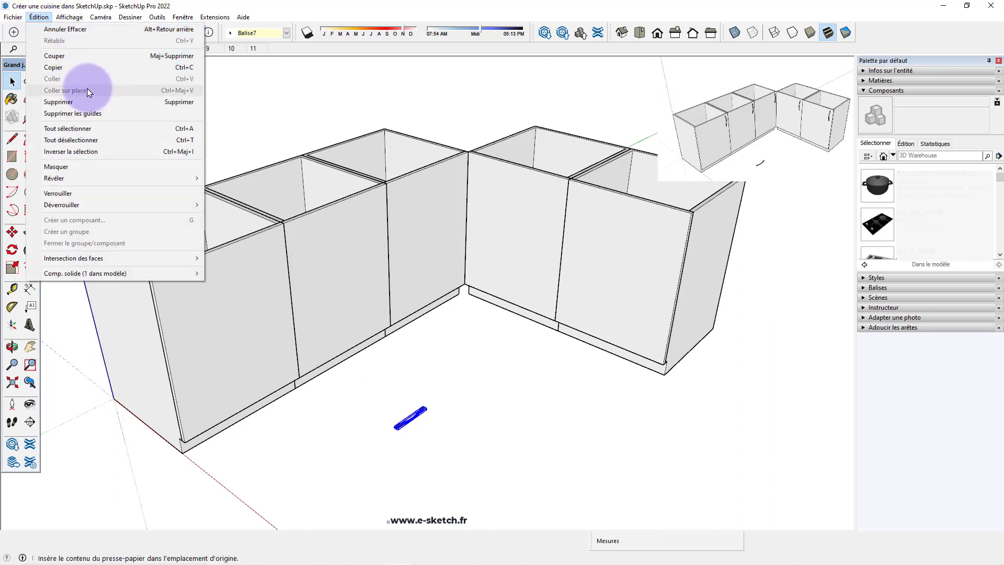
pyautogui.click(81, 63)
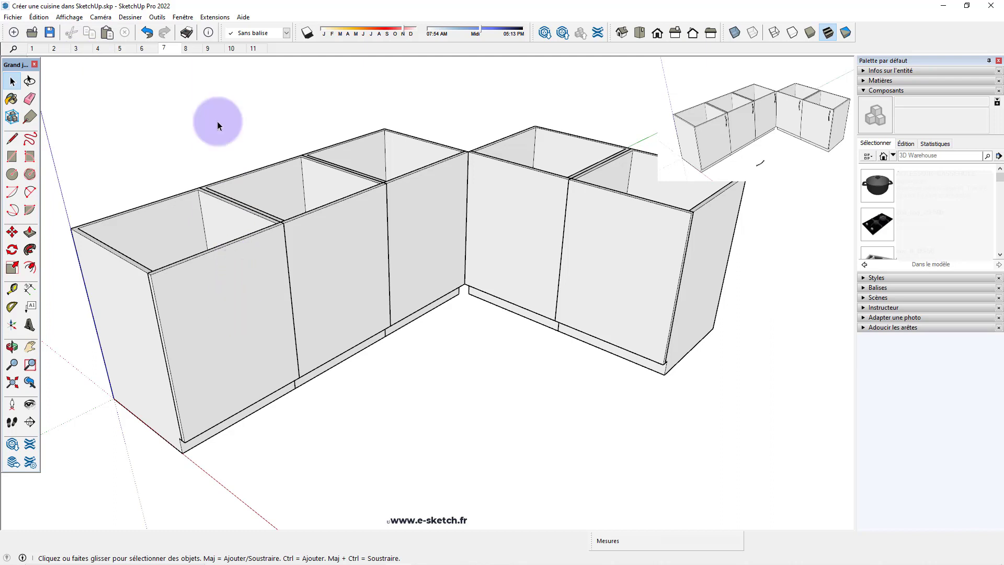
pyautogui.doubleClick(234, 284)
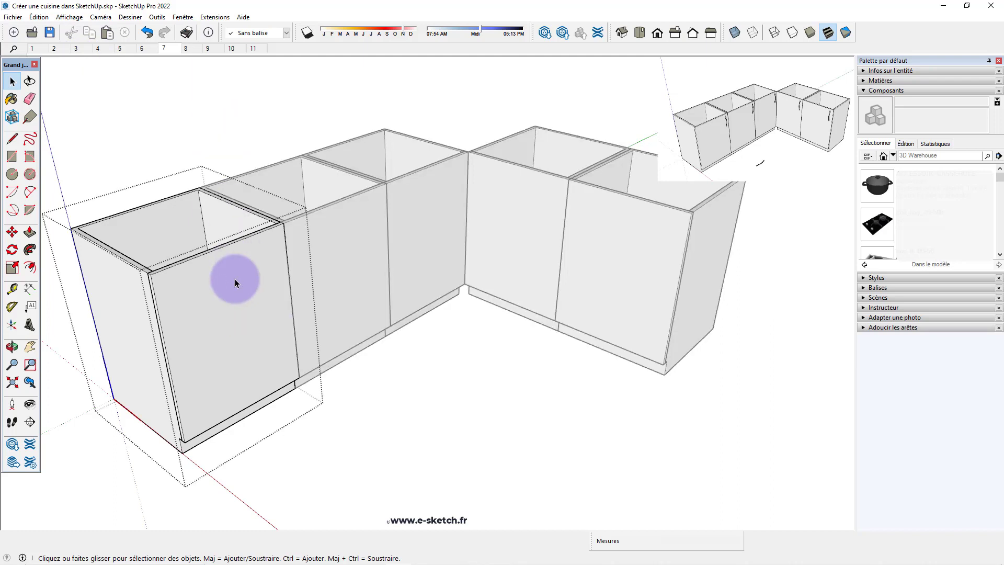
pyautogui.click(37, 18)
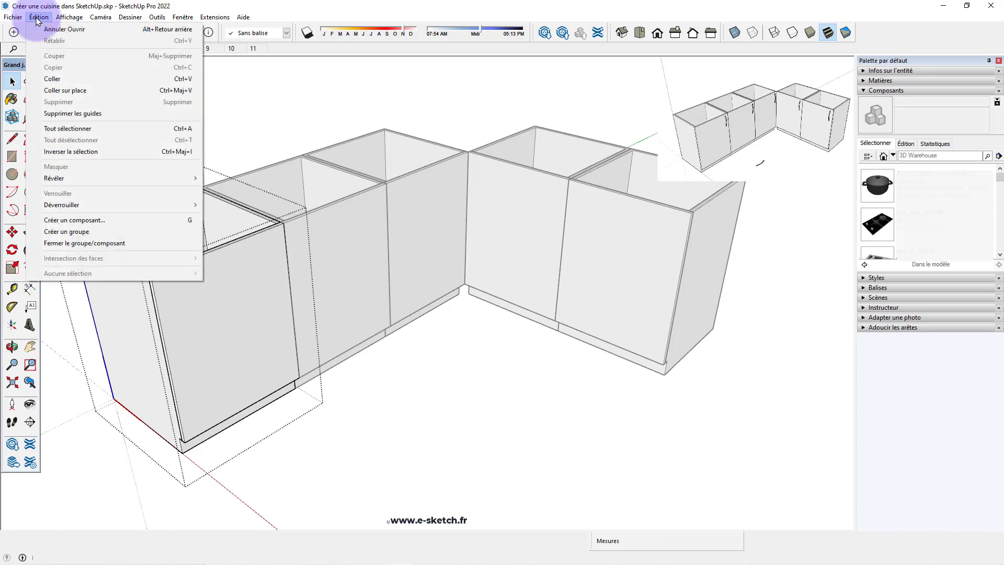
pyautogui.click(66, 78)
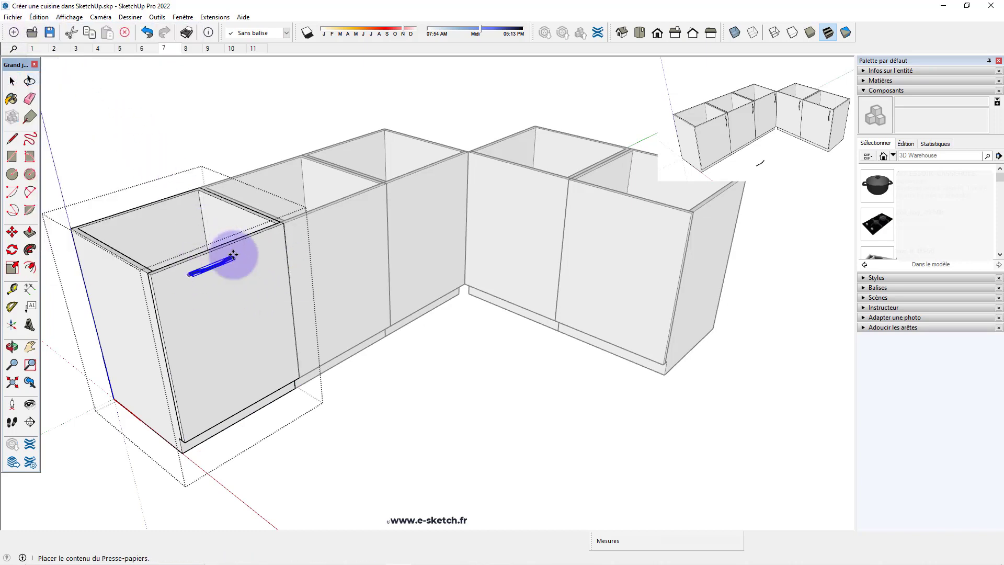
pyautogui.scroll(2, 241, 273)
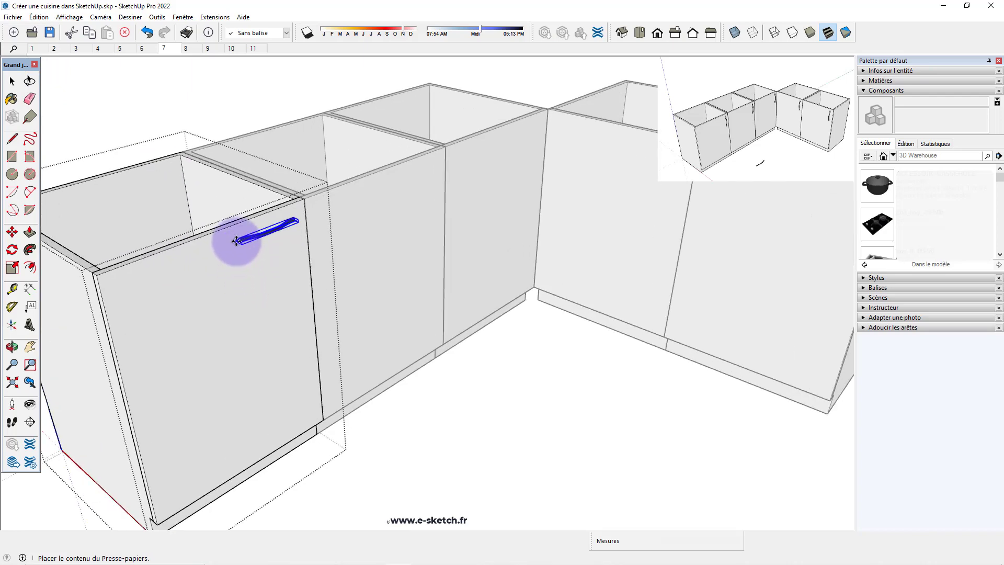
# Place the handle on the left door, turn it 90° upright and lower it 8 cm
pyautogui.click(269, 235)
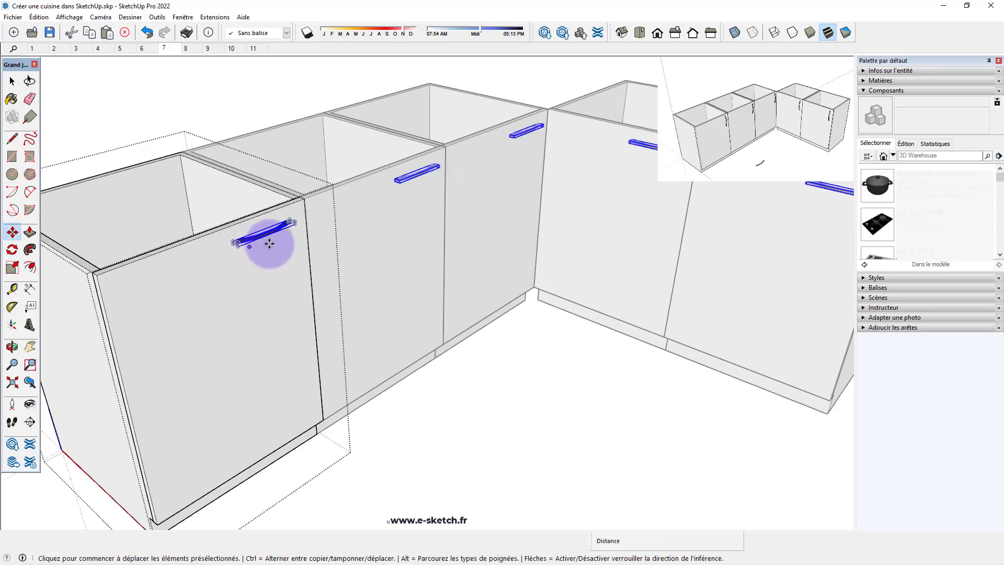
pyautogui.moveTo(269, 235)
pyautogui.mouseDown(button='middle')
pyautogui.moveTo(285, 240)
pyautogui.moveTo(264, 237)
pyautogui.moveTo(307, 280)
pyautogui.moveTo(285, 234)
pyautogui.moveTo(292, 212)
pyautogui.mouseUp(button='middle')
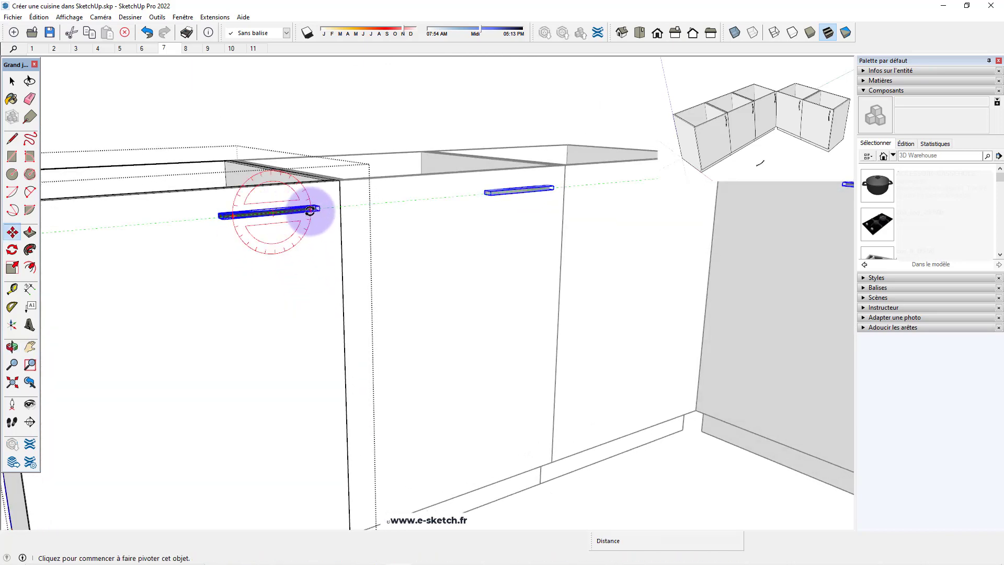
pyautogui.click(311, 210)
pyautogui.click(271, 169)
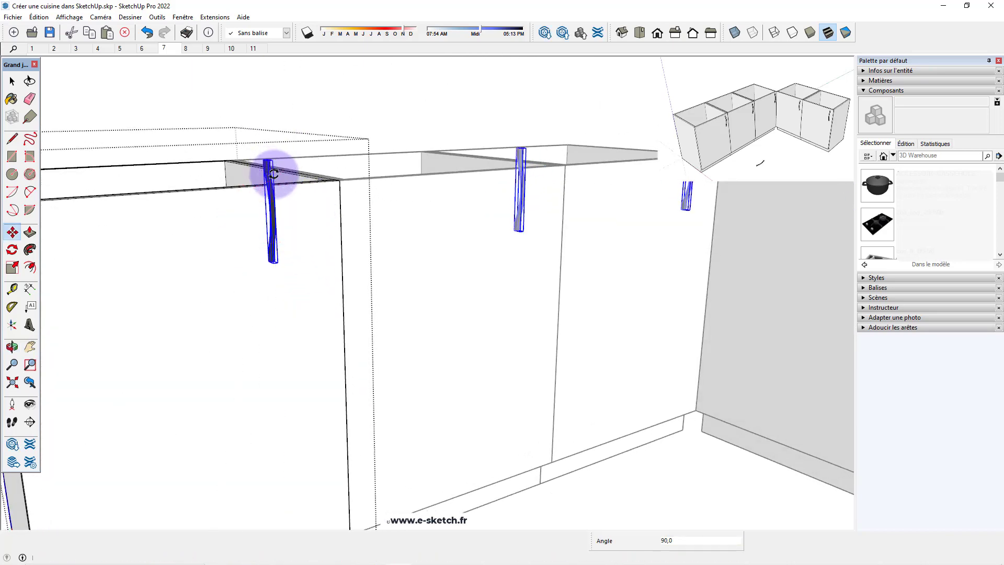
pyautogui.moveTo(291, 275); pyautogui.dragTo(317, 299)
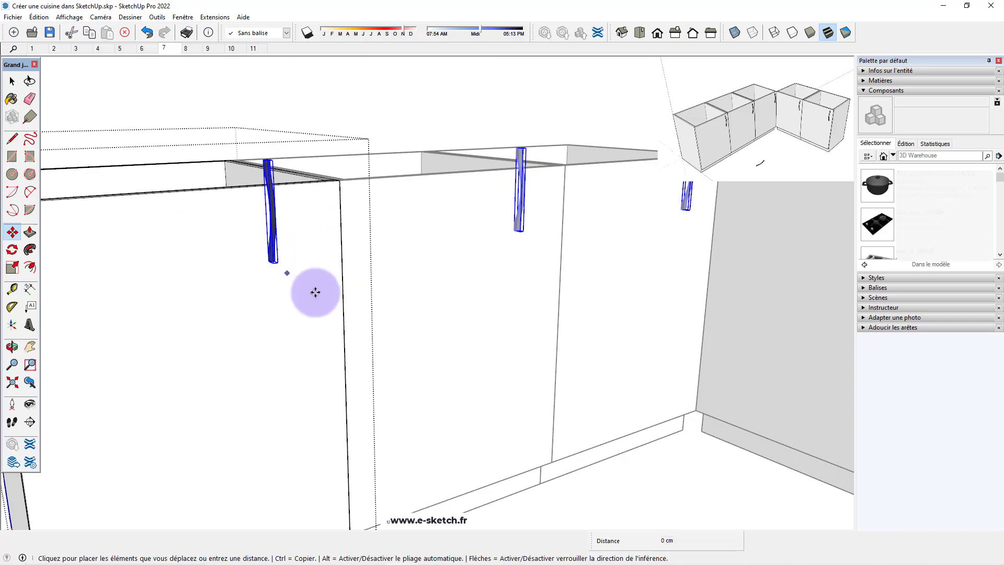
pyautogui.click(251, 297)
# Fine-tune the handle's position against the door edge
pyautogui.moveTo(222, 284)
pyautogui.mouseDown(button='middle')
pyautogui.moveTo(325, 331)
pyautogui.moveTo(410, 308)
pyautogui.mouseUp(button='middle')
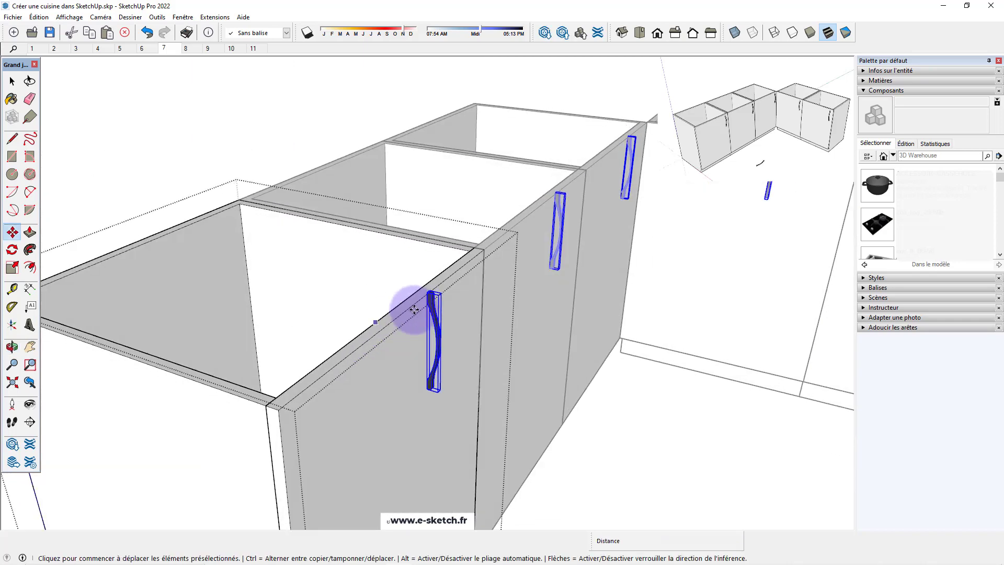
pyautogui.scroll(3, 419, 301)
pyautogui.moveTo(444, 294); pyautogui.dragTo(500, 274)
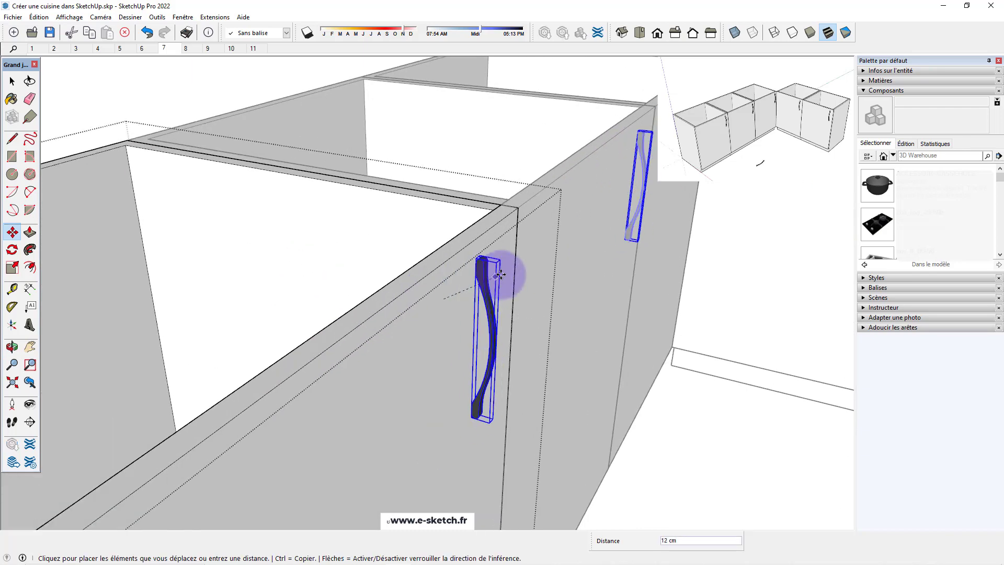
pyautogui.click(500, 274)
pyautogui.scroll(-3, 384, 259)
pyautogui.scroll(-4, 394, 291)
pyautogui.moveTo(394, 292)
pyautogui.mouseDown(button='middle')
pyautogui.moveTo(352, 415)
pyautogui.moveTo(204, 364)
pyautogui.mouseUp(button='middle')
pyautogui.moveTo(204, 365); pyautogui.dragTo(68, 403)
# Shift the left door's handle 6 cm further over and deselect
pyautogui.press('m')
pyautogui.scroll(3, 202, 235)
pyautogui.scroll(3, 231, 224)
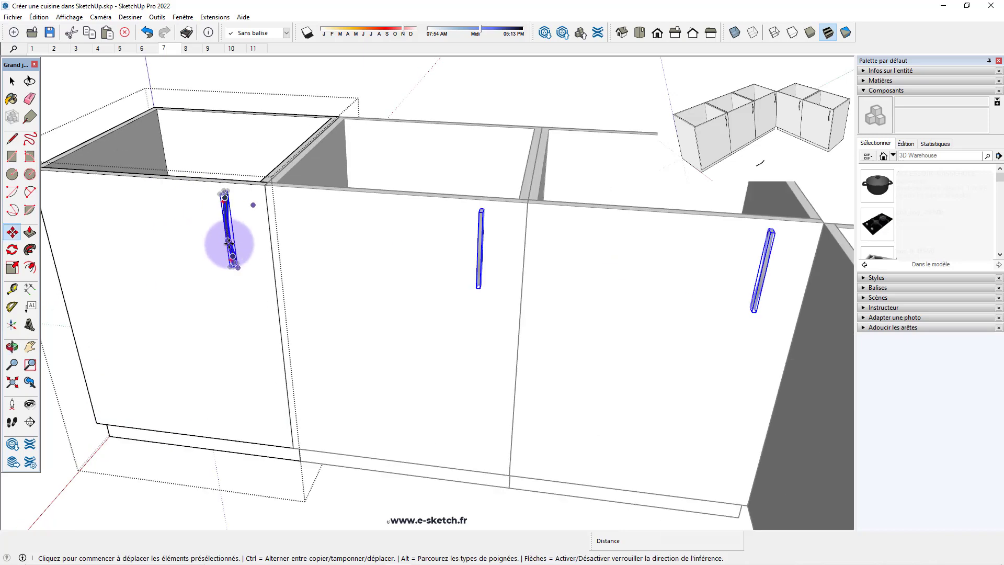
pyautogui.scroll(2, 240, 254)
pyautogui.scroll(2, 240, 254)
pyautogui.click(224, 273)
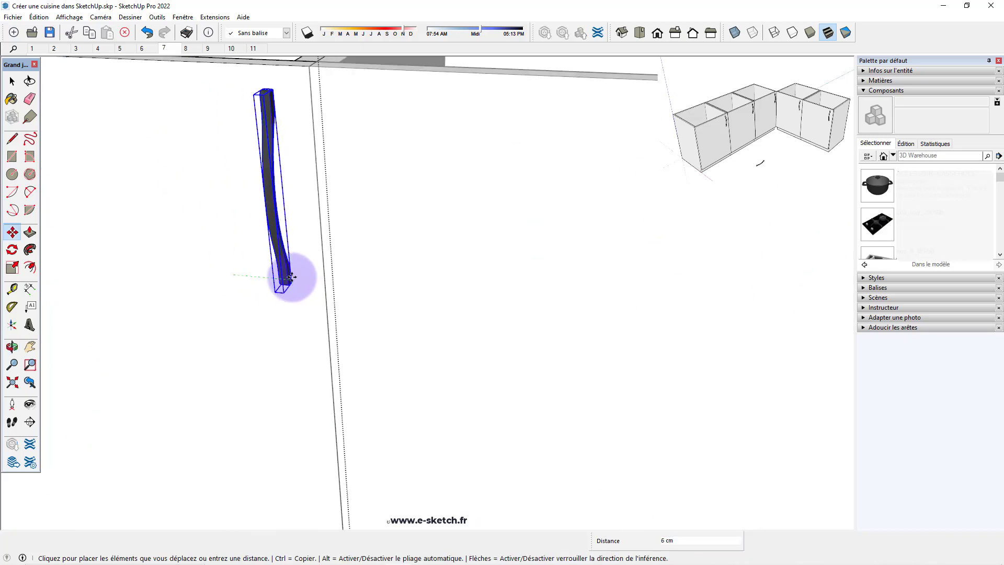
pyautogui.click(278, 274)
pyautogui.scroll(-3, 325, 307)
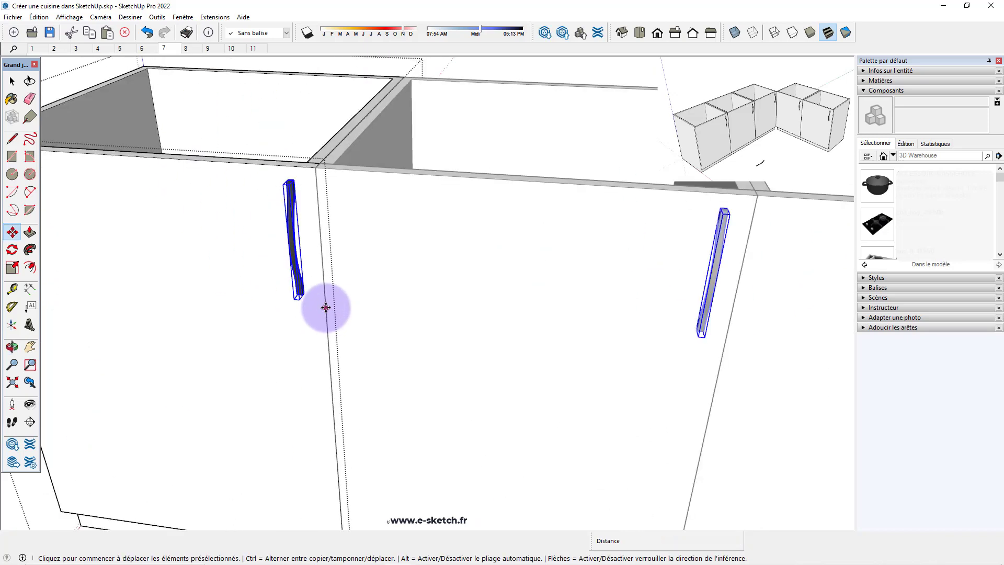
pyautogui.scroll(-2, 320, 287)
pyautogui.press('space')
pyautogui.click(248, 475)
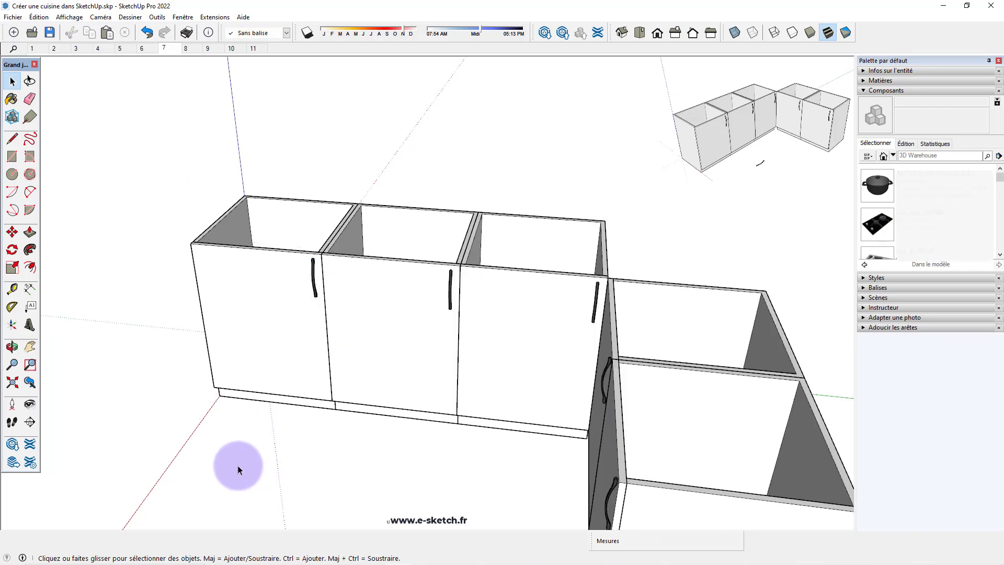
# Check the door handles from a frontal and then wider view of the run
pyautogui.moveTo(238, 465)
pyautogui.mouseDown(button='middle')
pyautogui.moveTo(399, 421)
pyautogui.moveTo(335, 398)
pyautogui.mouseUp(button='middle')
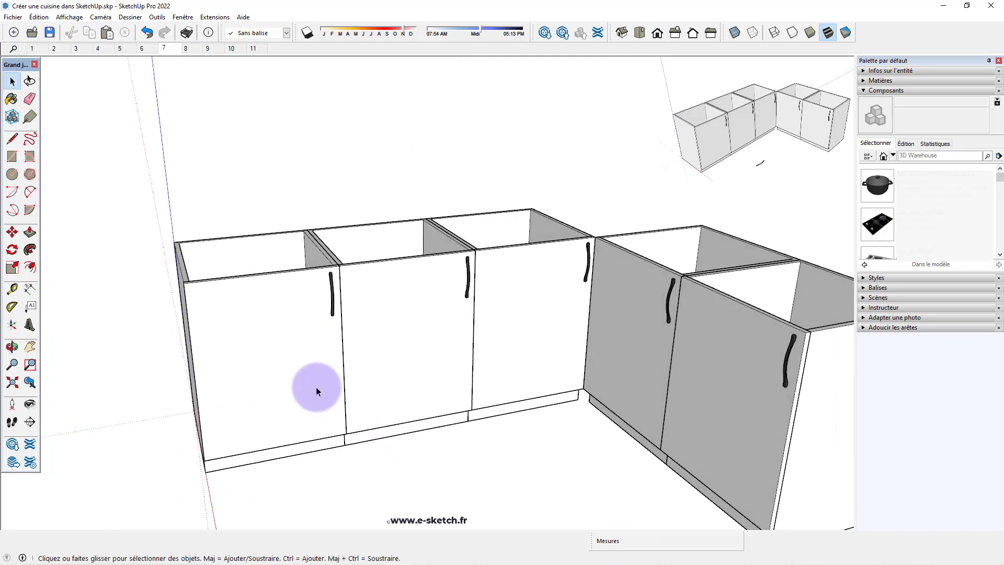
pyautogui.doubleClick(315, 387)
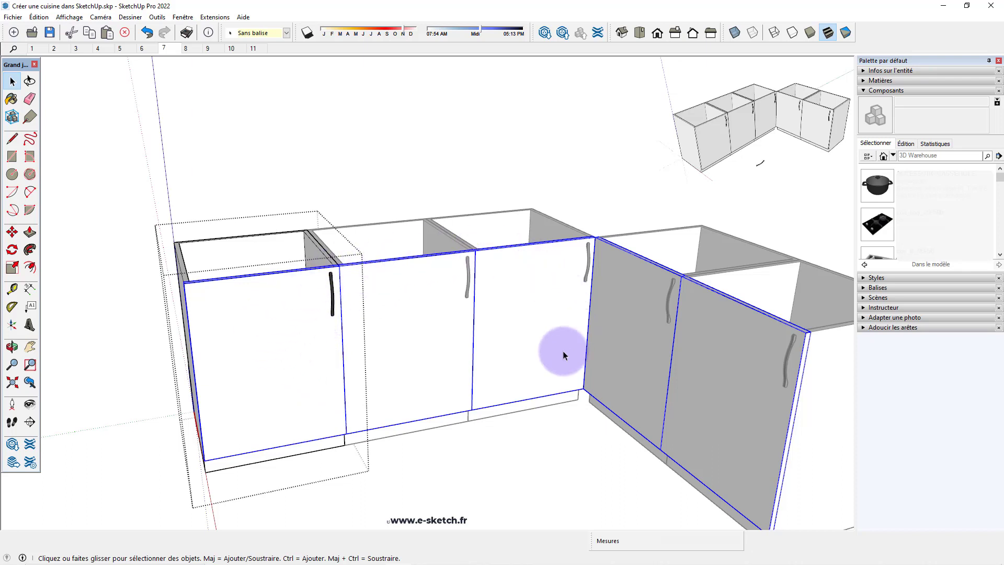
pyautogui.click(461, 449)
pyautogui.moveTo(445, 417)
pyautogui.mouseDown(button='middle')
pyautogui.moveTo(410, 403)
pyautogui.moveTo(398, 367)
pyautogui.mouseUp(button='middle')
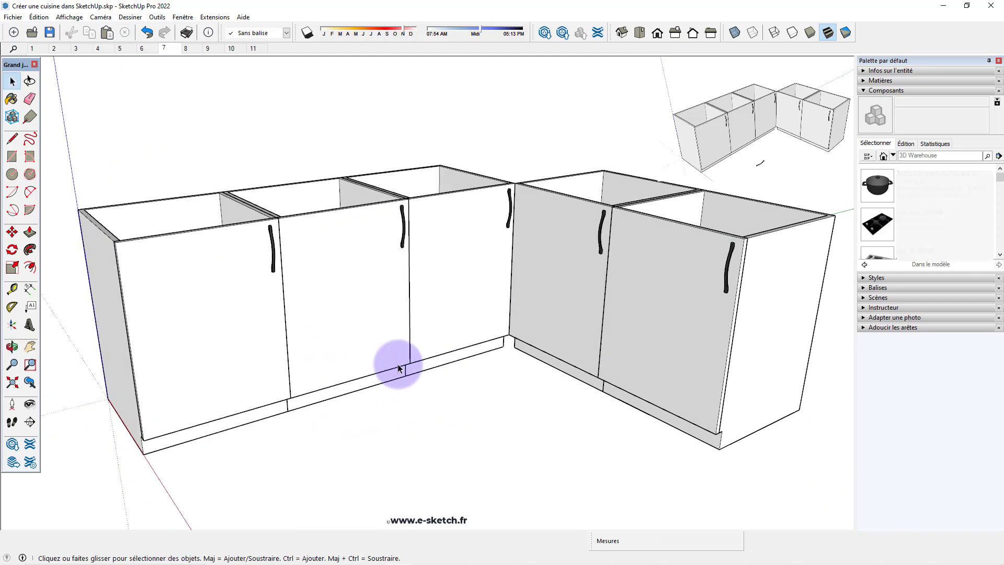
# From scene 8, mirror the long run's middle cabinet so its handle moves left
pyautogui.click(186, 48)
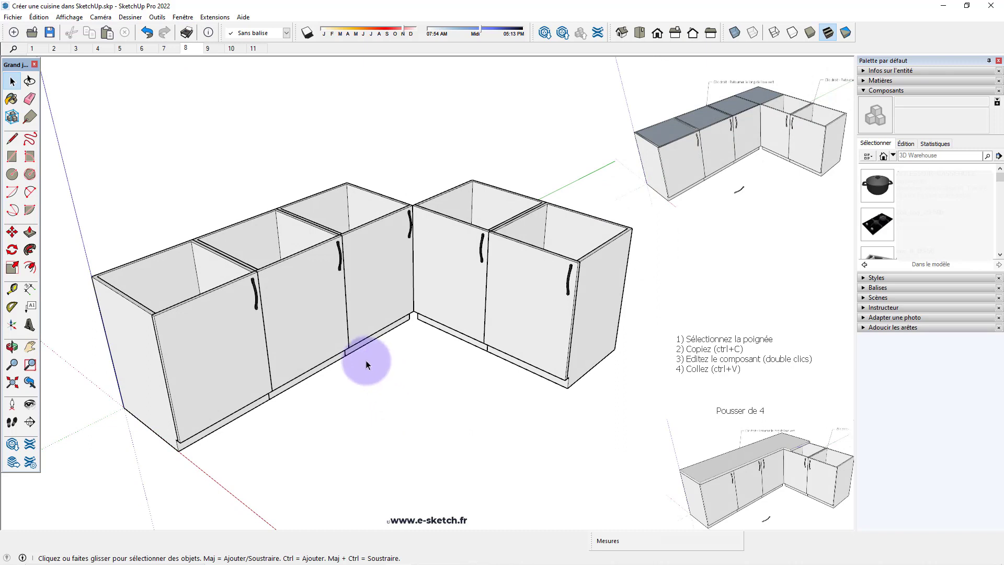
pyautogui.click(372, 292)
pyautogui.rightClick(372, 289)
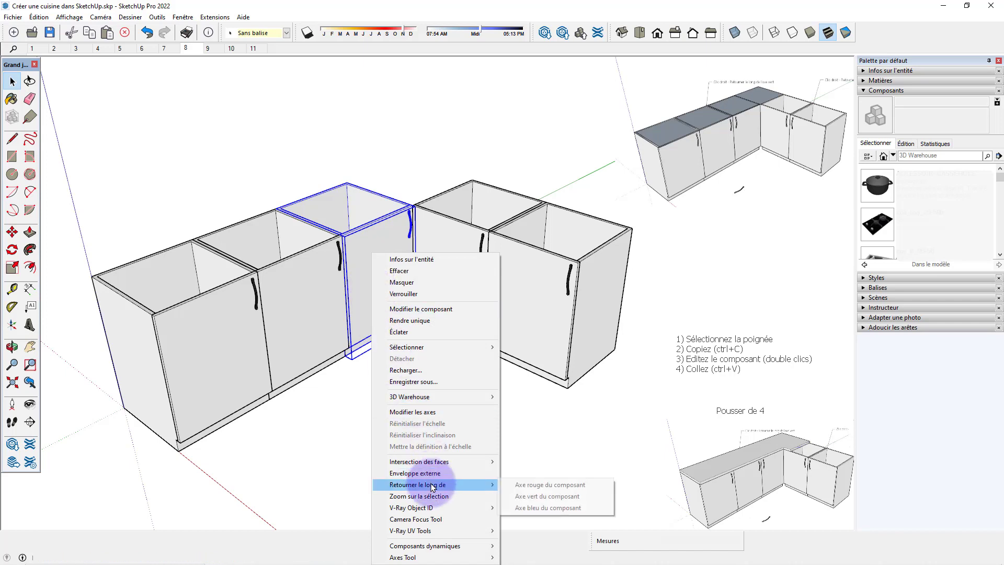
pyautogui.moveTo(418, 484)
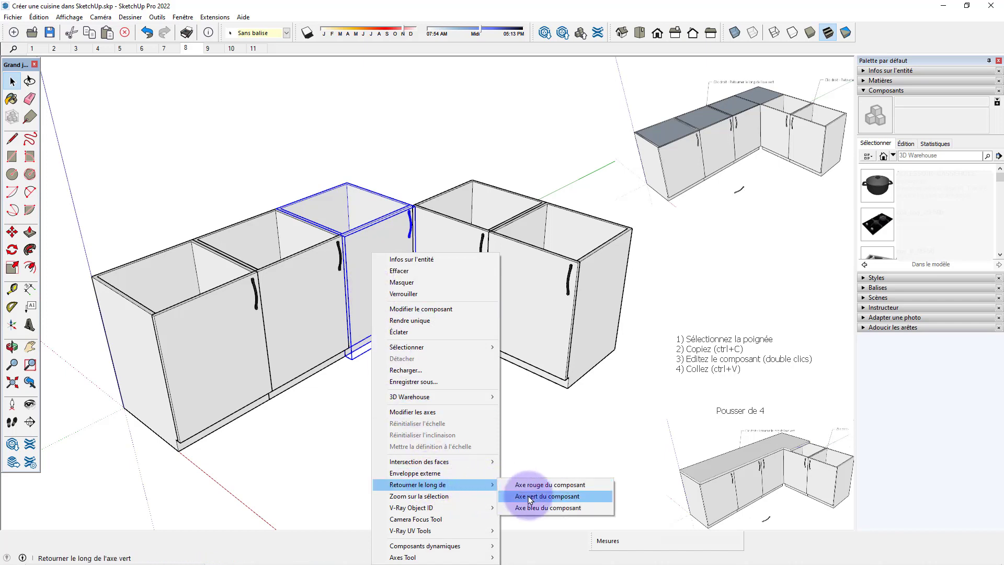
pyautogui.click(534, 500)
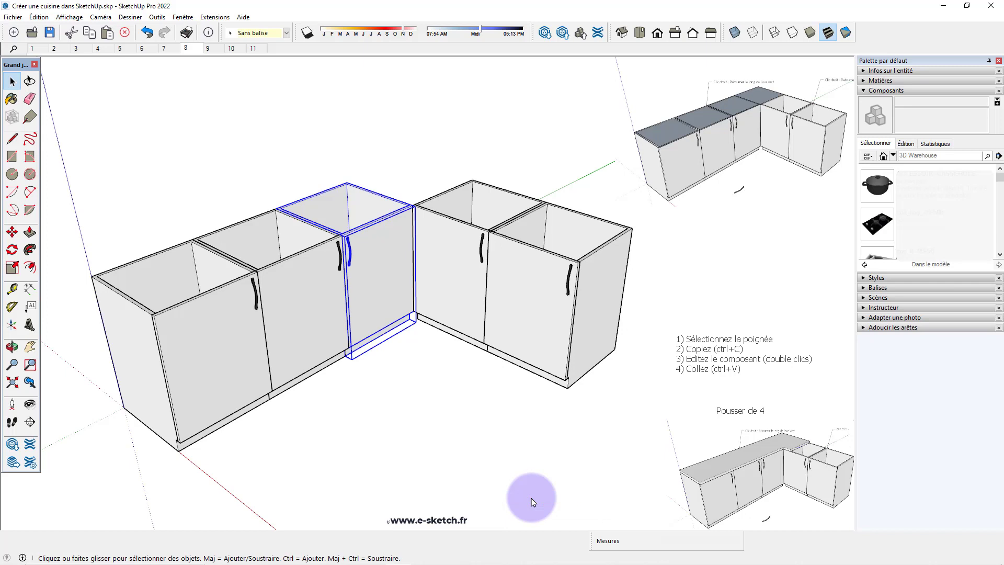
pyautogui.click(494, 447)
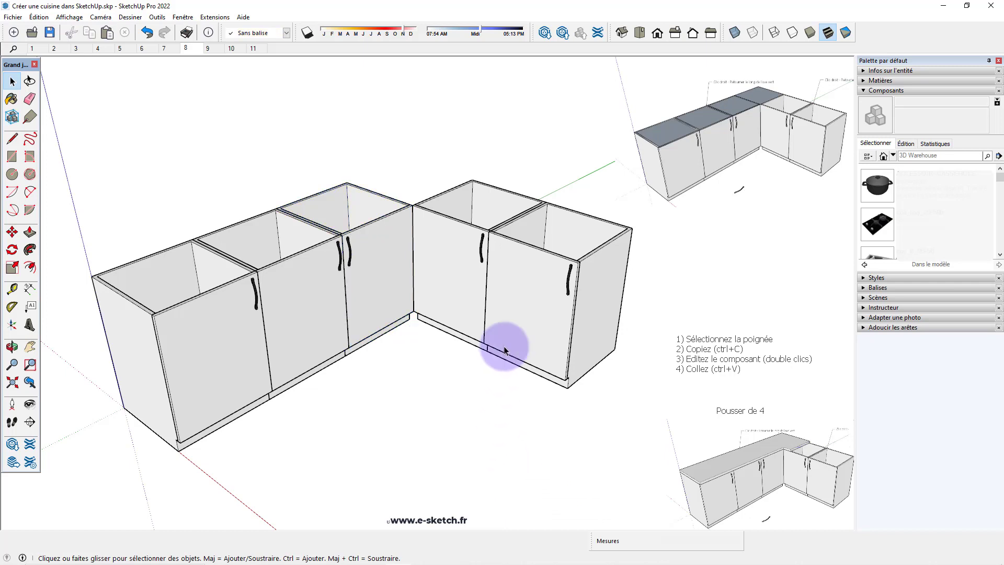
# Flip the rightmost cabinet along its green component axis to pair its handle
pyautogui.click(528, 299)
pyautogui.click(542, 435)
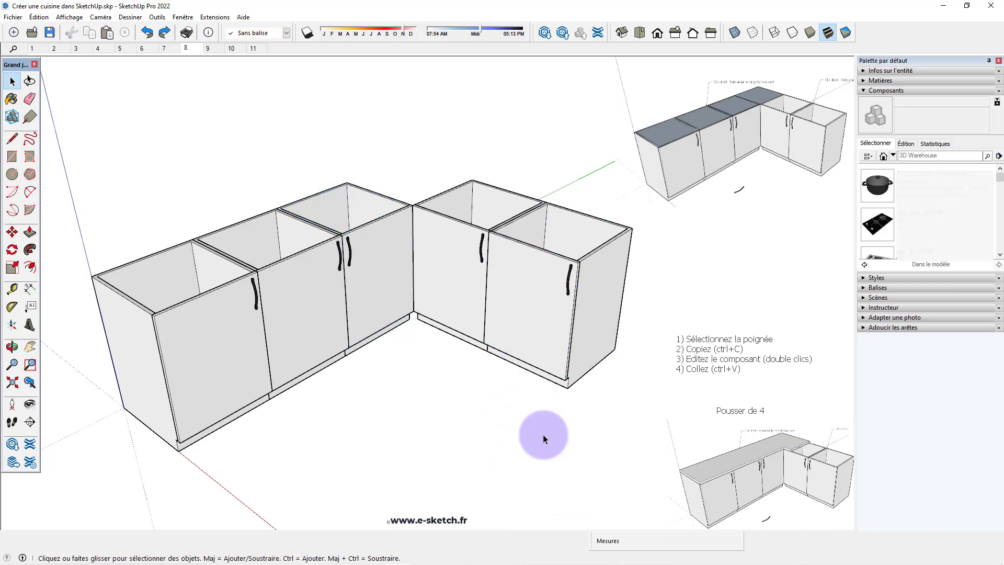
pyautogui.click(536, 349)
pyautogui.rightClick(535, 349)
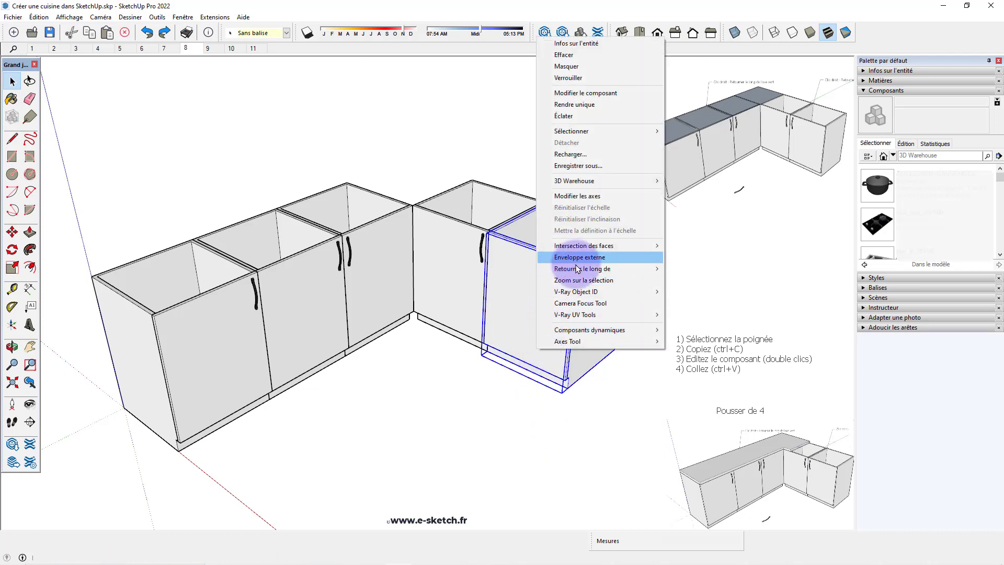
pyautogui.moveTo(582, 268)
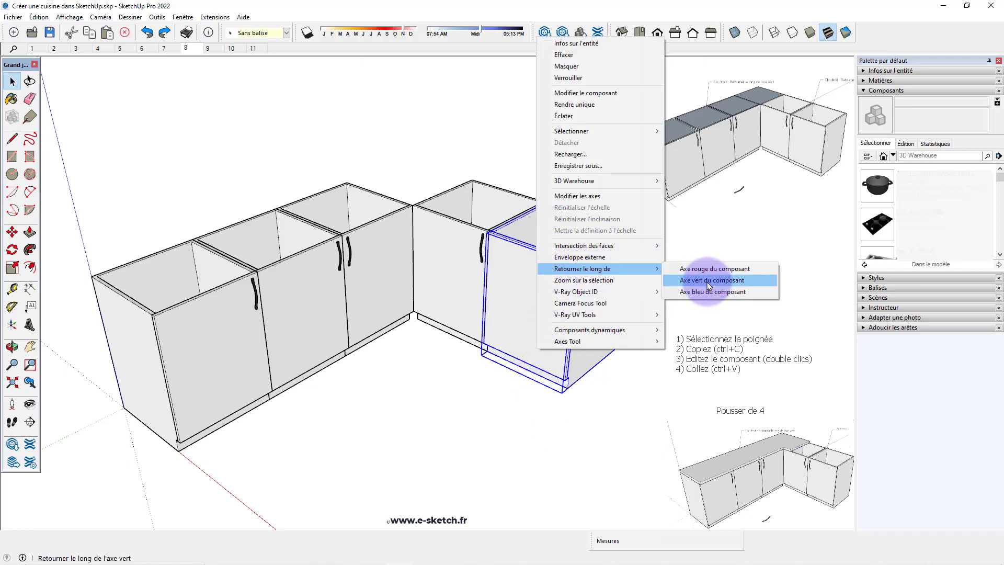
pyautogui.click(707, 281)
pyautogui.click(551, 410)
pyautogui.moveTo(551, 409)
pyautogui.mouseDown(button='middle')
pyautogui.moveTo(549, 402)
pyautogui.moveTo(529, 413)
pyautogui.mouseUp(button='middle')
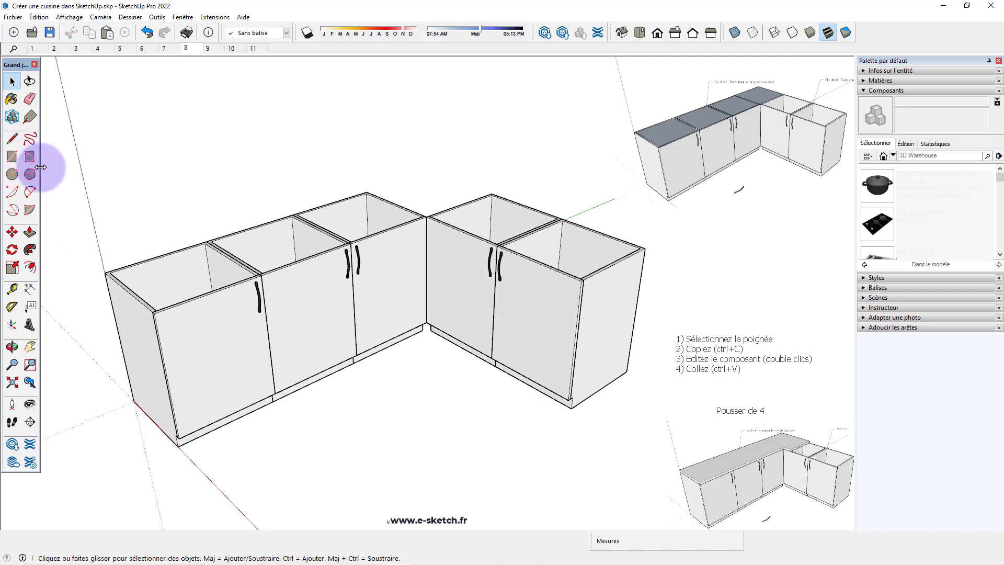
# Draw a worktop rectangle over the tops of the long cabinet run
pyautogui.click(12, 157)
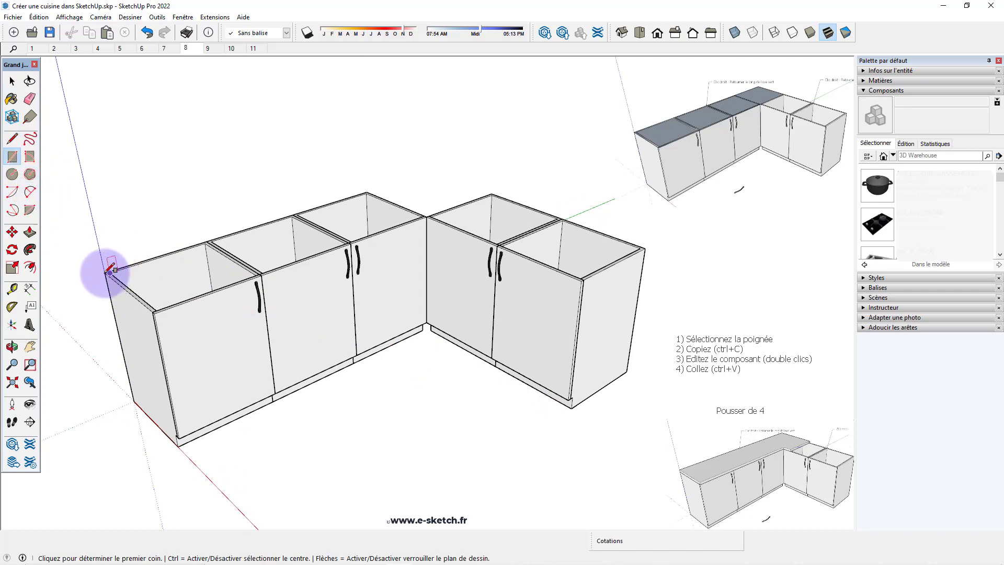
pyautogui.scroll(2, 105, 272)
pyautogui.scroll(2, 105, 270)
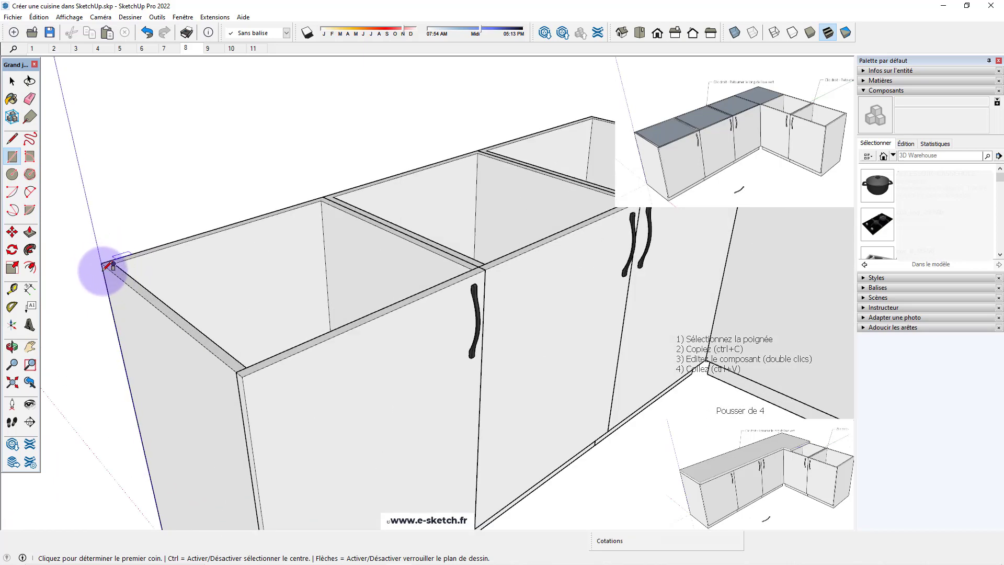
pyautogui.click(102, 262)
pyautogui.scroll(-2, 102, 272)
pyautogui.scroll(-2, 157, 280)
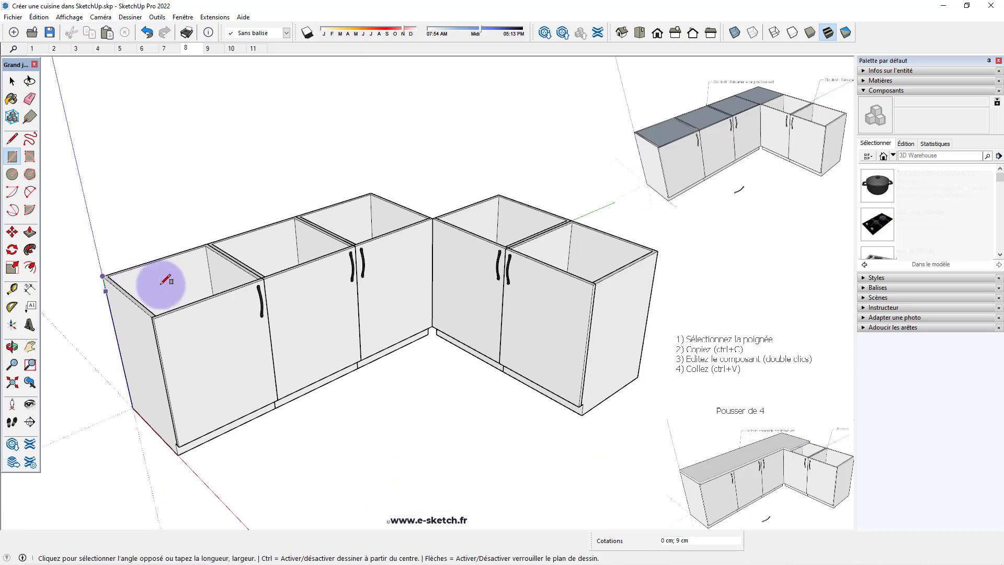
pyautogui.scroll(2, 480, 202)
pyautogui.click(480, 203)
pyautogui.scroll(2, 502, 193)
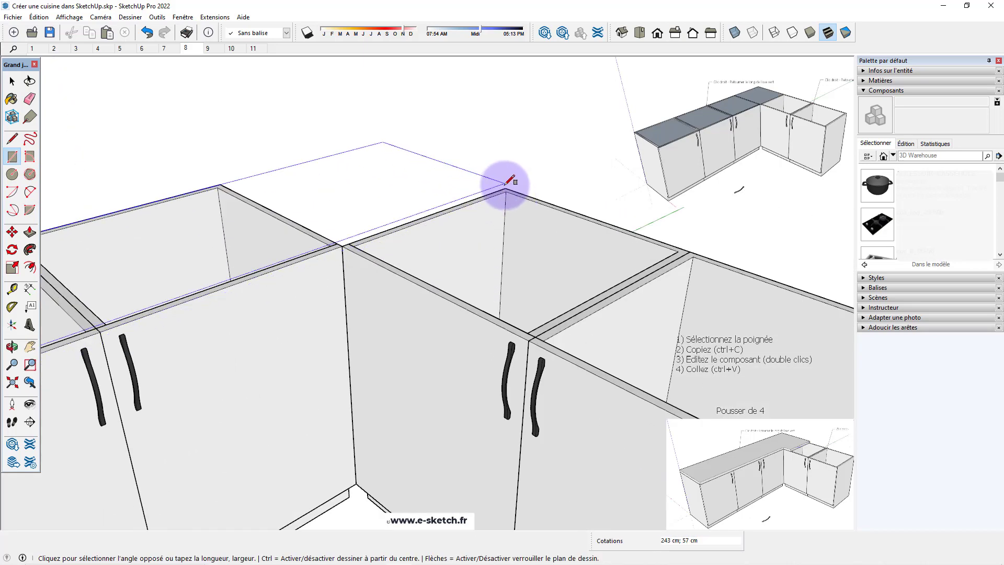
pyautogui.scroll(-2, 506, 184)
pyautogui.scroll(-2, 475, 212)
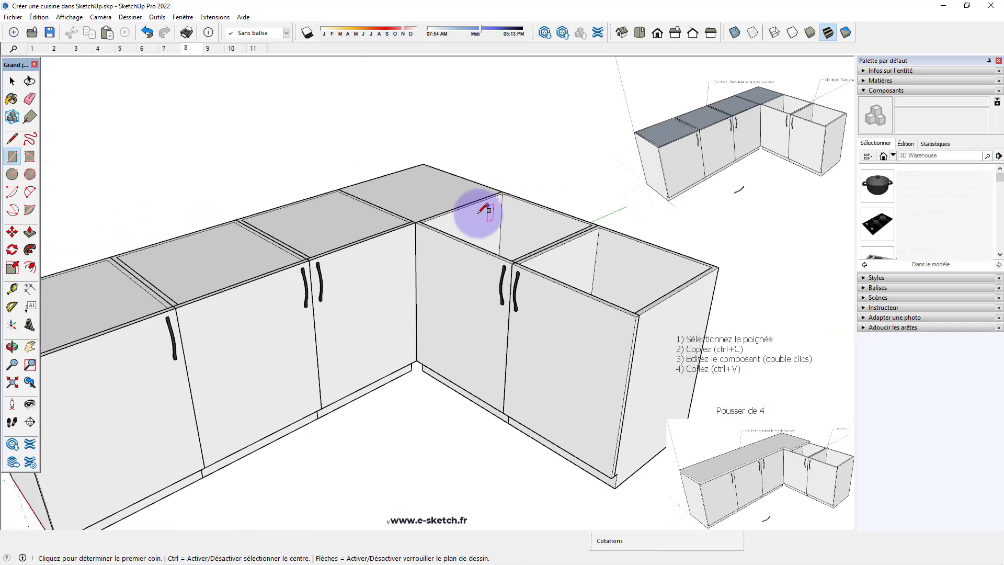
pyautogui.press('space')
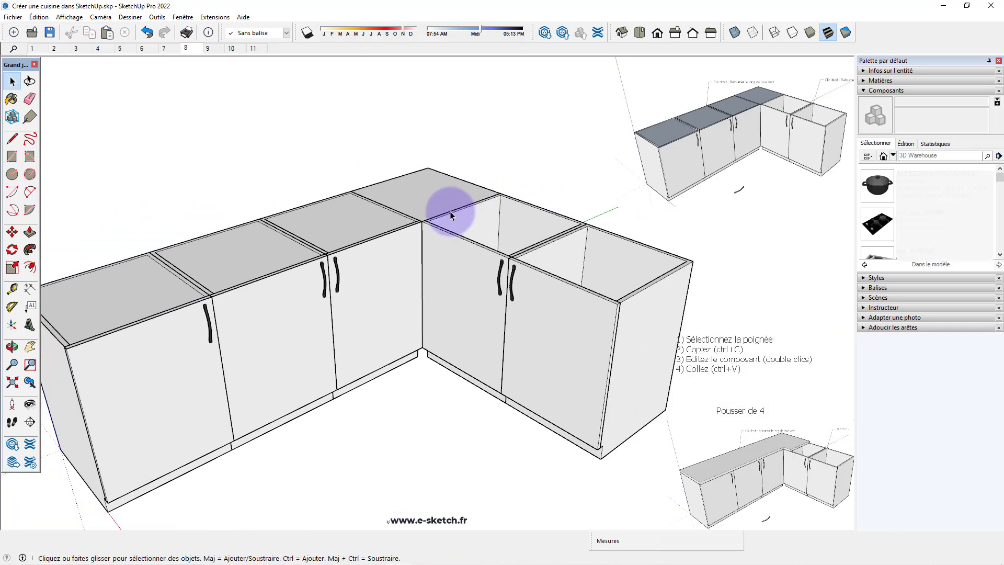
# Push/Pull the rectangle up to a 4 cm thick worktop
pyautogui.press('p')
pyautogui.click(427, 197)
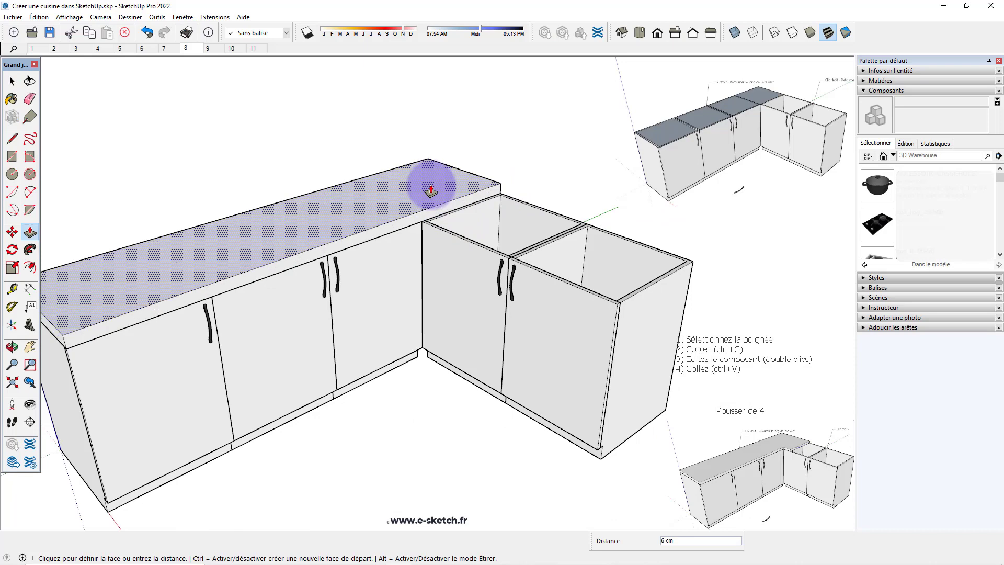
pyautogui.press('Return')
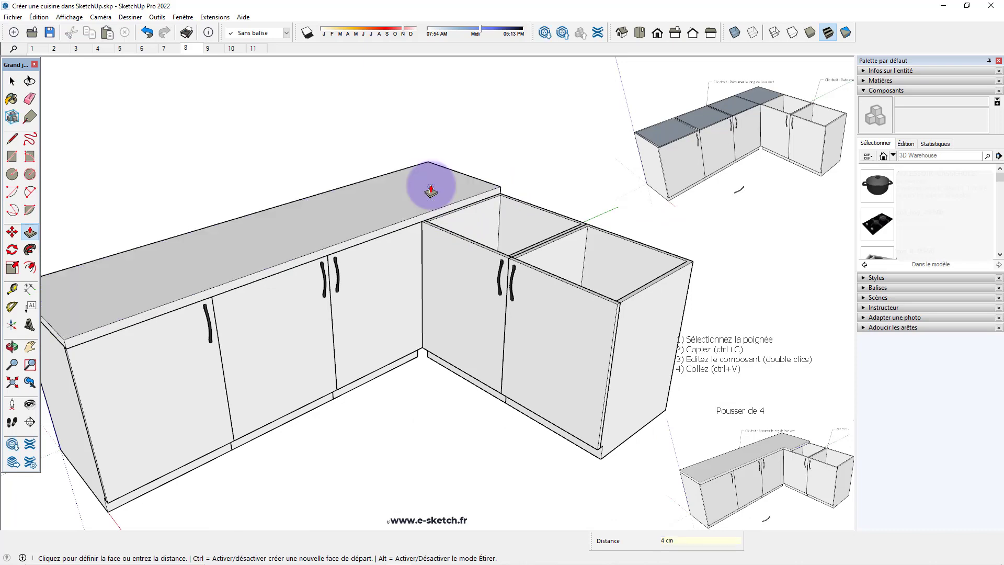
pyautogui.scroll(1, 417, 231)
pyautogui.scroll(3, 424, 229)
pyautogui.scroll(2, 433, 227)
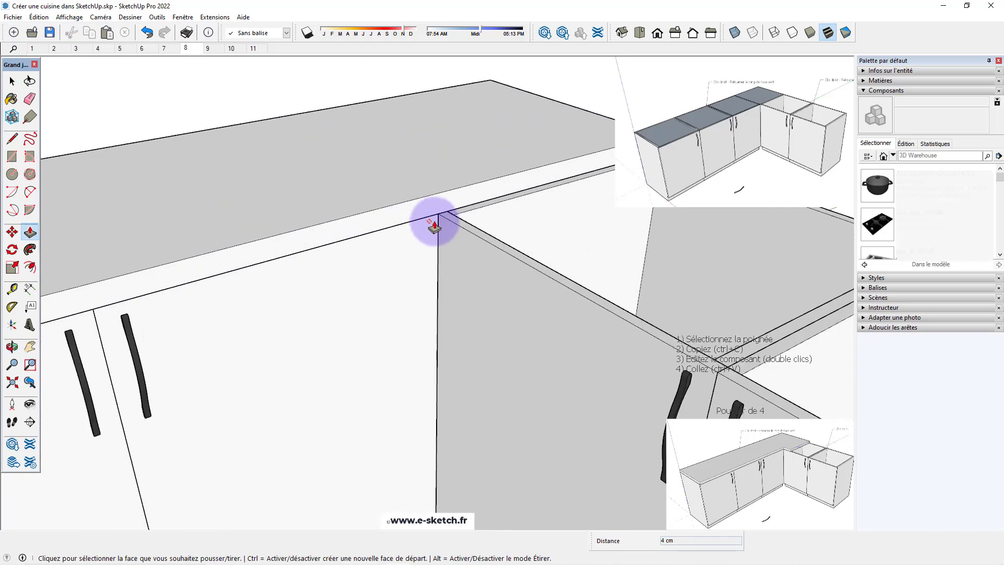
# Split off the end strip and extend it 120 cm along the short run
pyautogui.press('l')
pyautogui.click(438, 213)
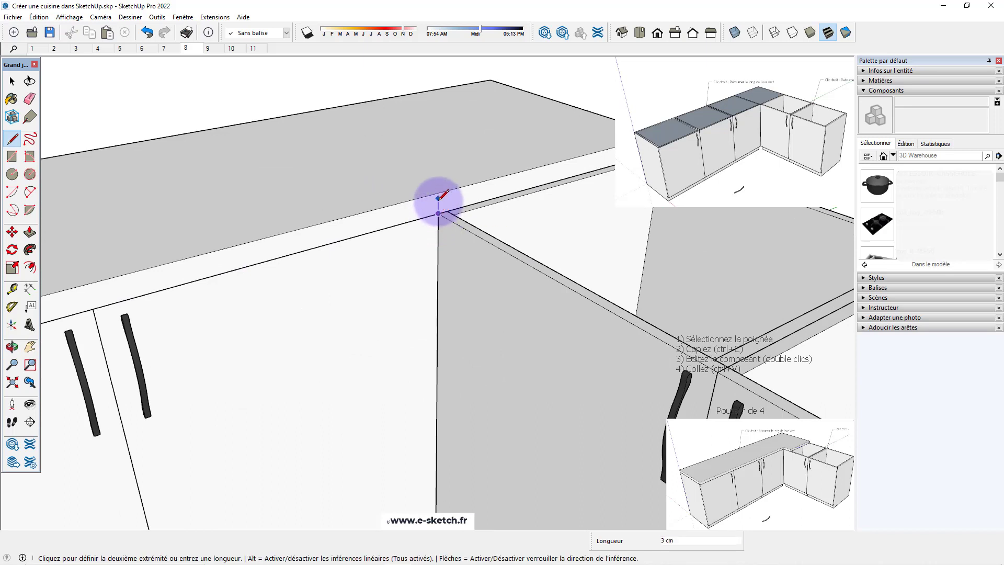
pyautogui.click(440, 193)
pyautogui.press('space')
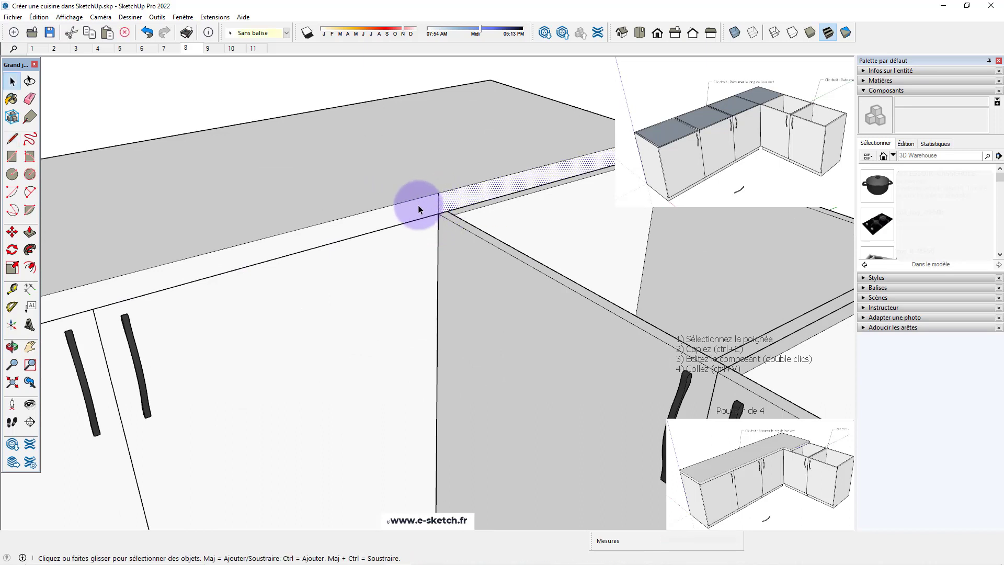
pyautogui.click(428, 206)
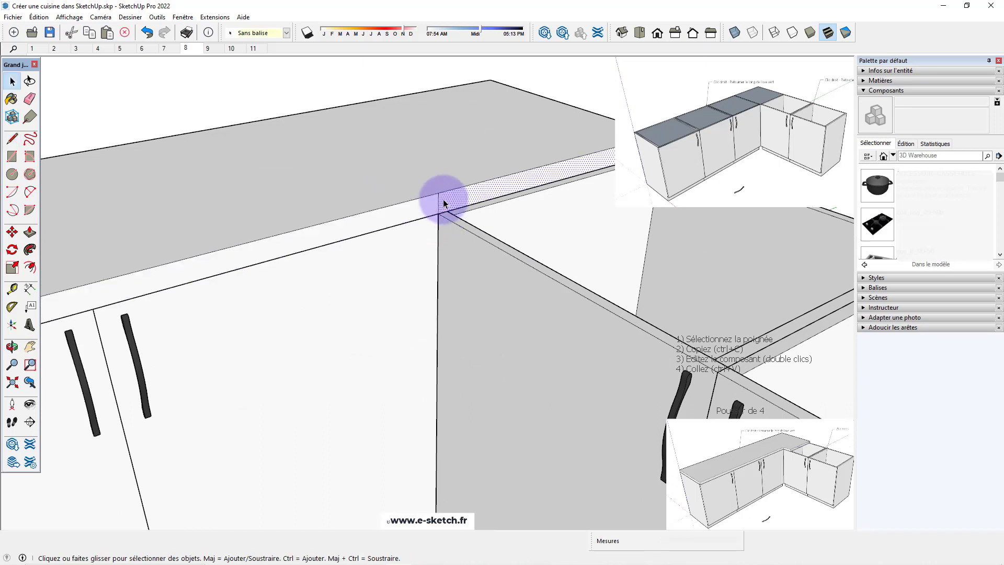
pyautogui.press('p')
pyautogui.click(446, 203)
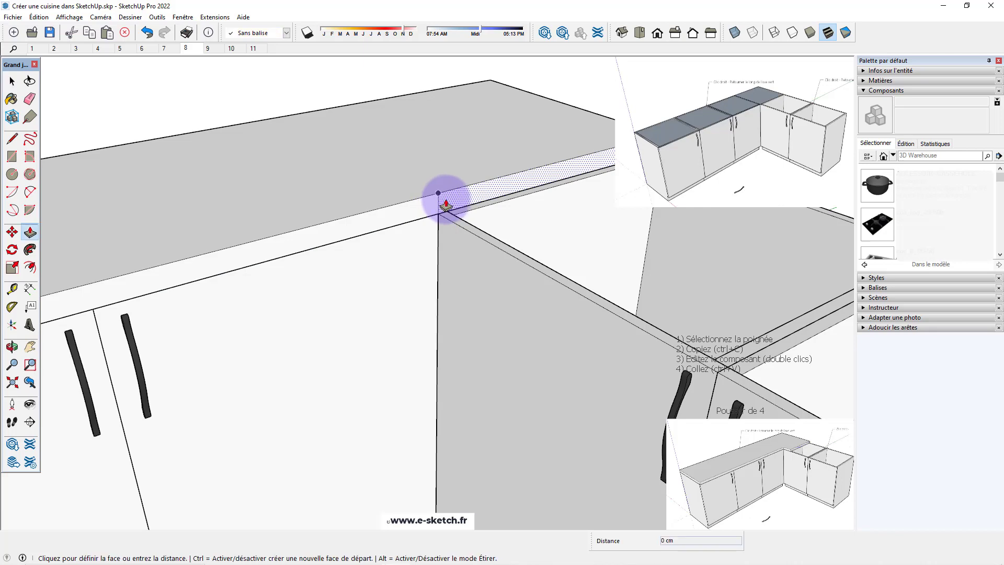
pyautogui.scroll(-1, 442, 198)
pyautogui.scroll(-3, 441, 198)
pyautogui.scroll(-2, 460, 214)
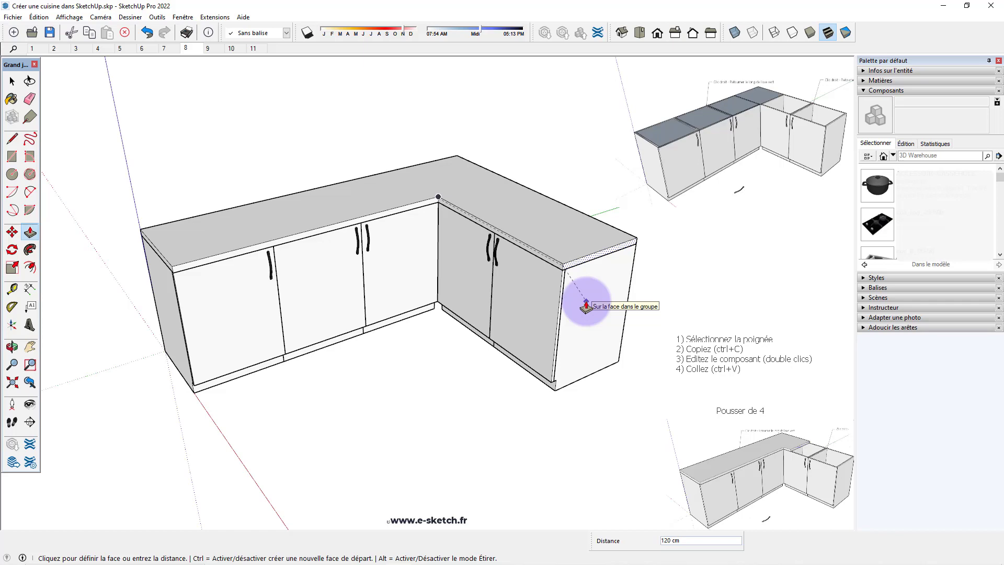
pyautogui.click(575, 348)
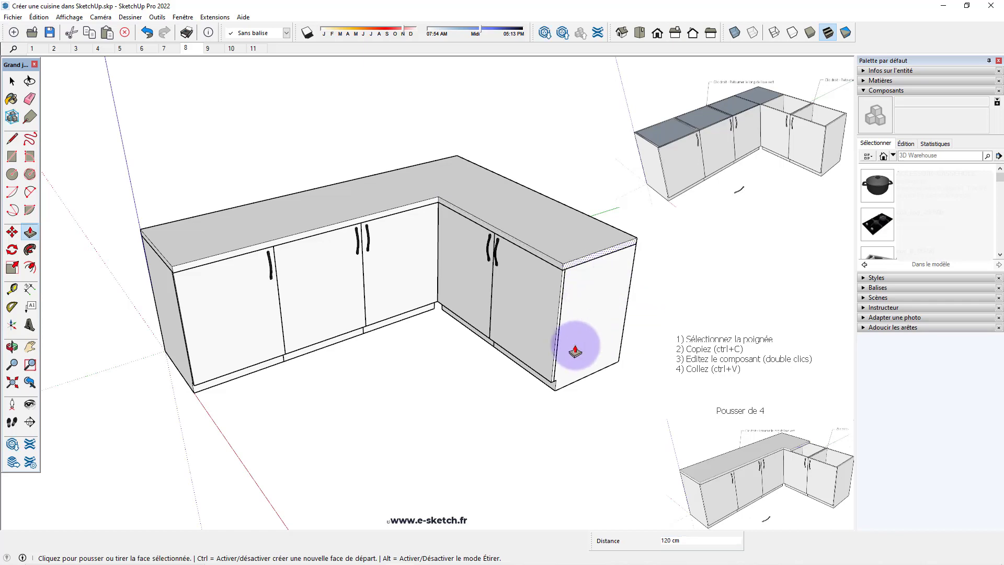
# Make the worktop slab a group with Créer un groupe, viewing scenes 9 and 10
pyautogui.click(208, 48)
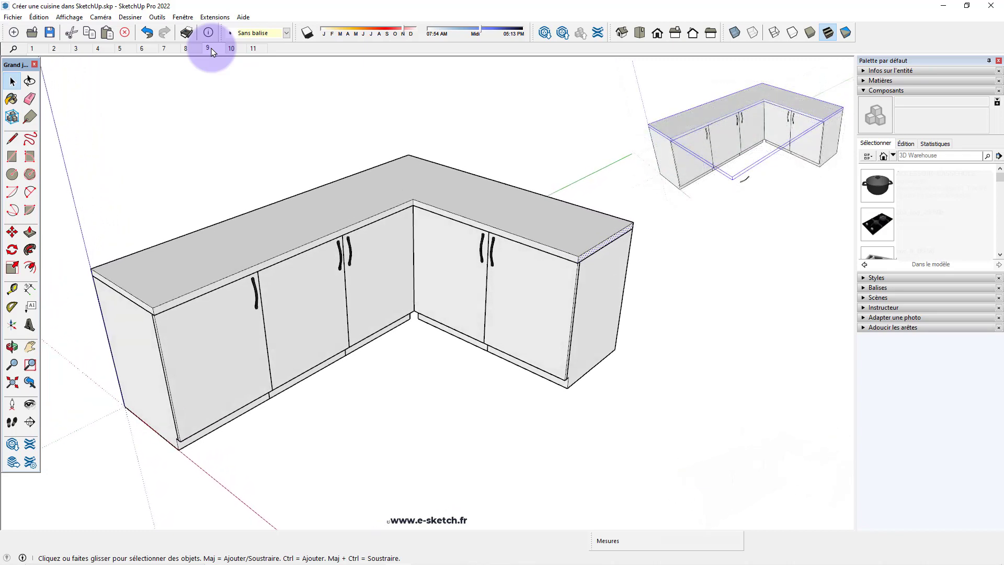
pyautogui.click(271, 243)
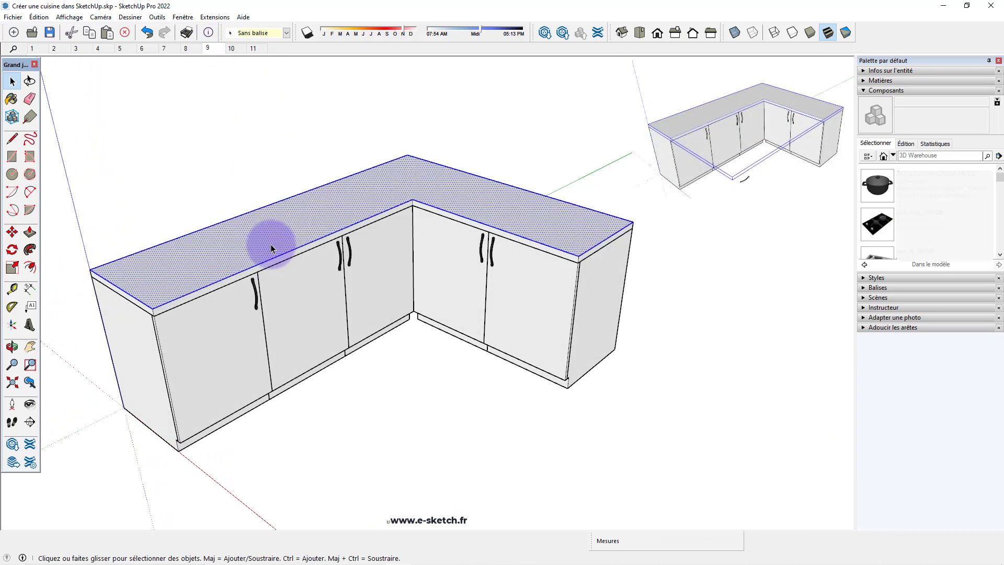
pyautogui.rightClick(270, 248)
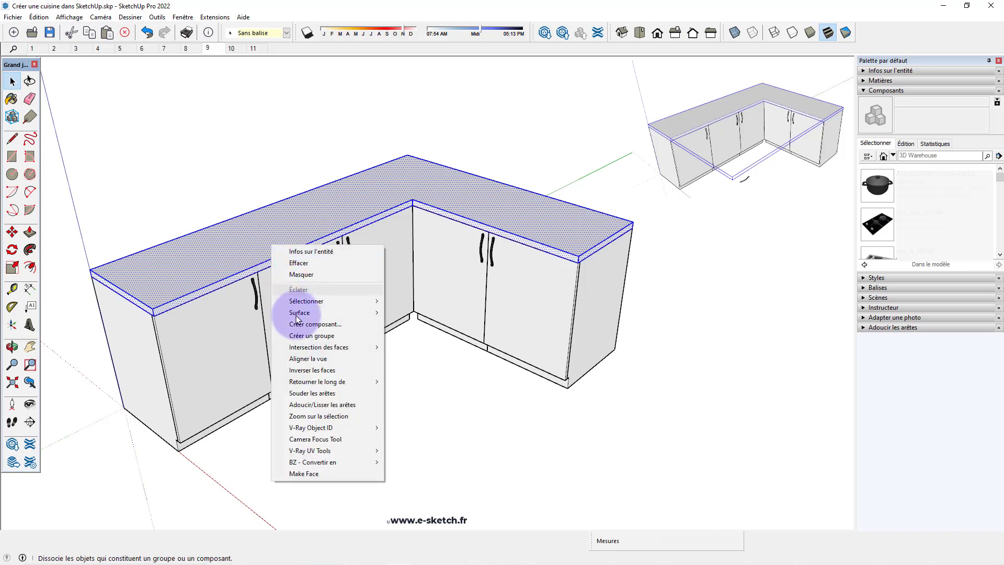
pyautogui.click(308, 336)
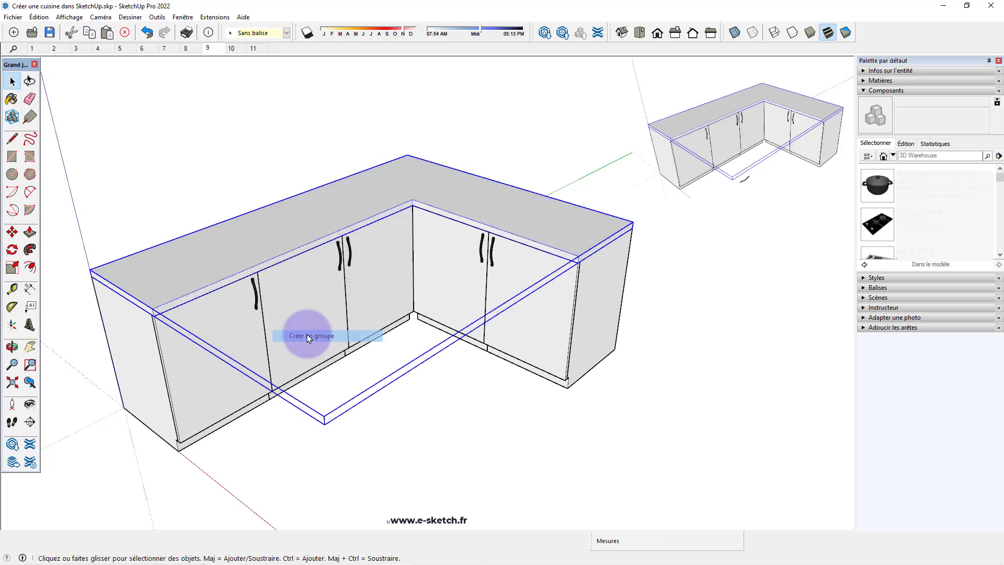
pyautogui.click(228, 51)
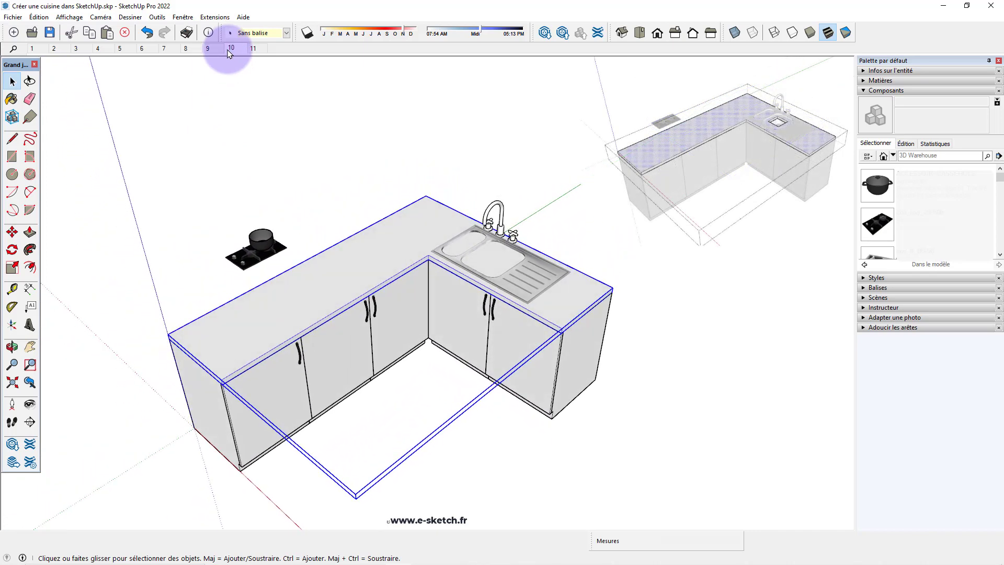
pyautogui.click(474, 266)
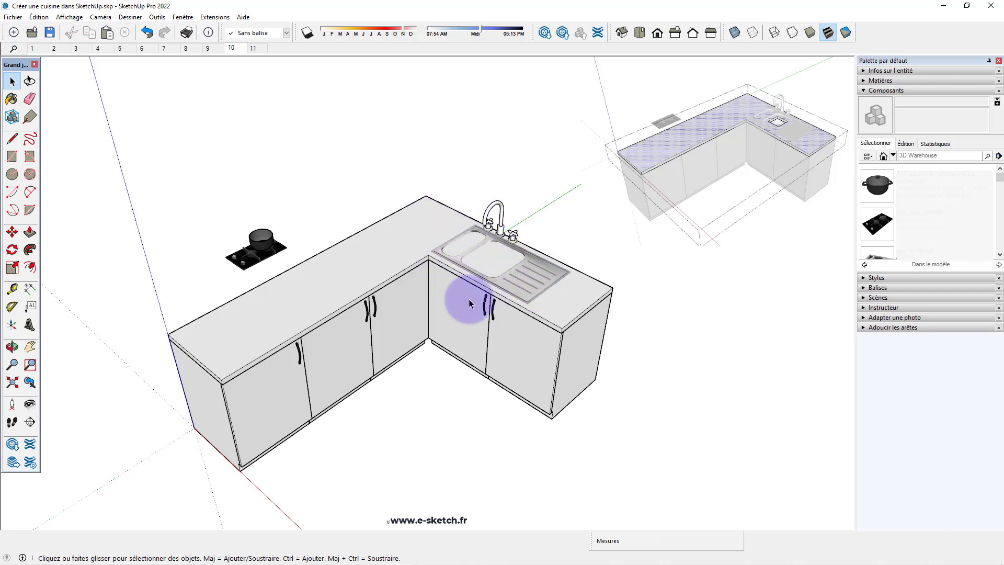
pyautogui.moveTo(521, 293); pyautogui.dragTo(510, 294, button='middle')
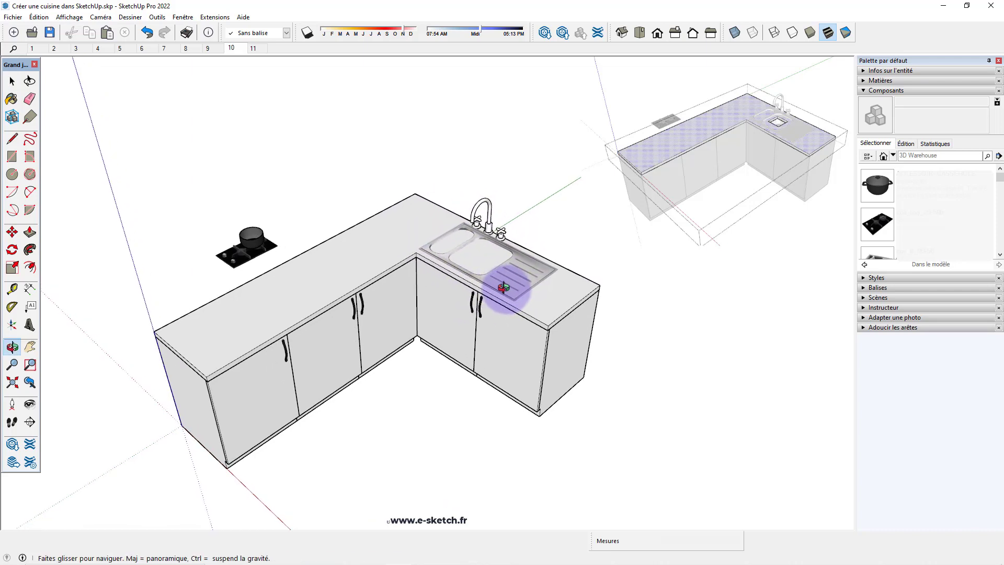
pyautogui.scroll(3, 507, 293)
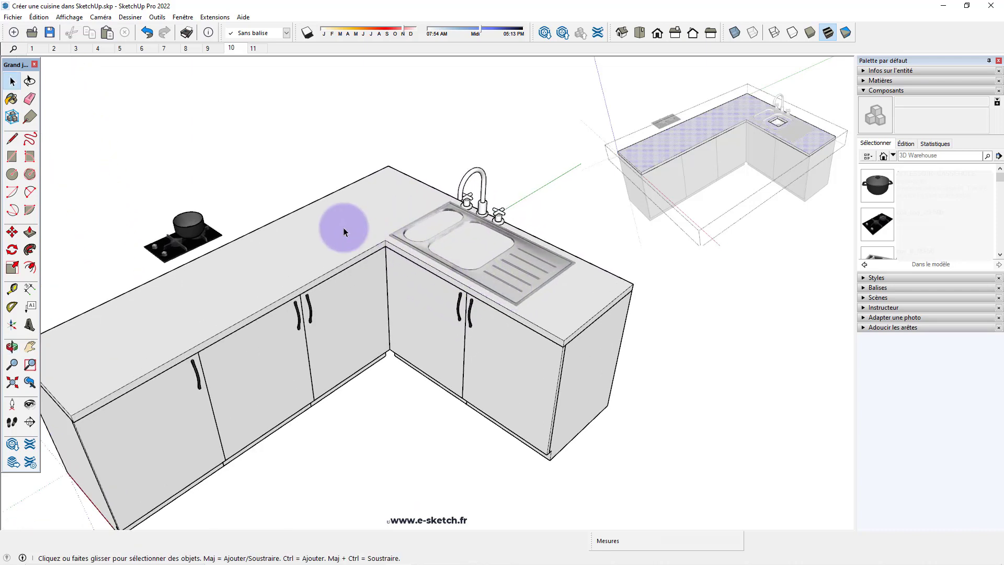
pyautogui.press('r')
pyautogui.click(313, 226)
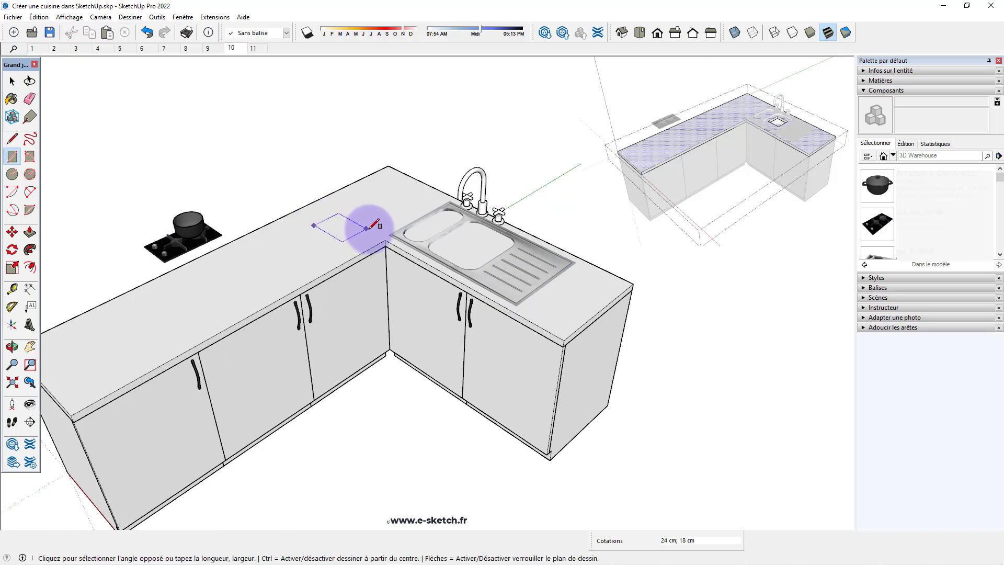
pyautogui.click(367, 227)
pyautogui.press('p')
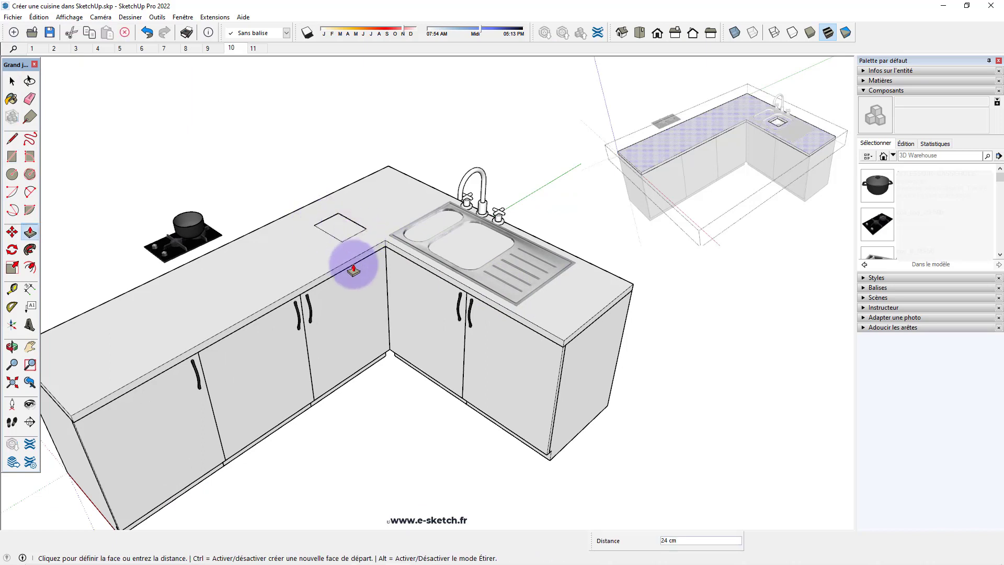
pyautogui.click(340, 230)
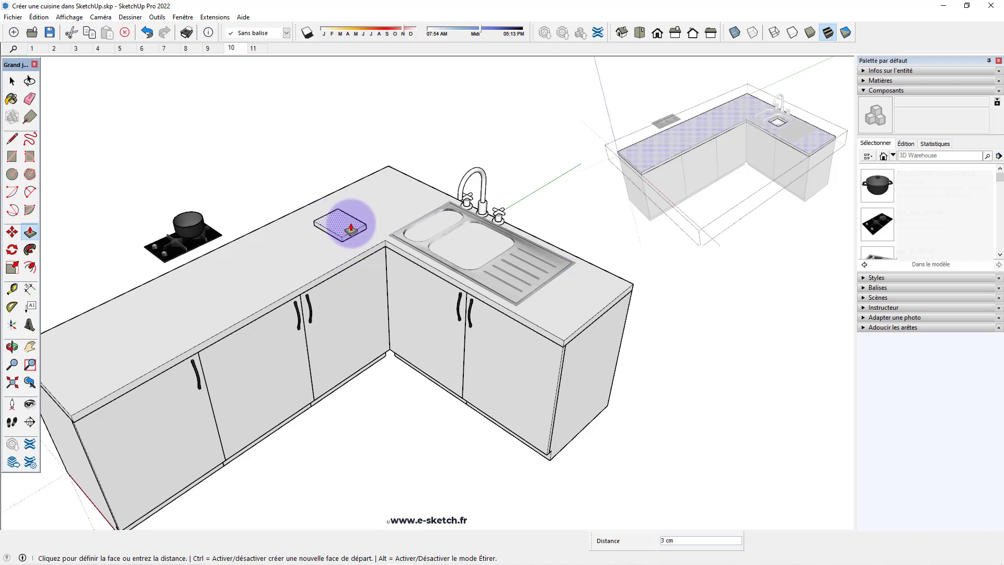
pyautogui.hotkey('ctrl', 'z')
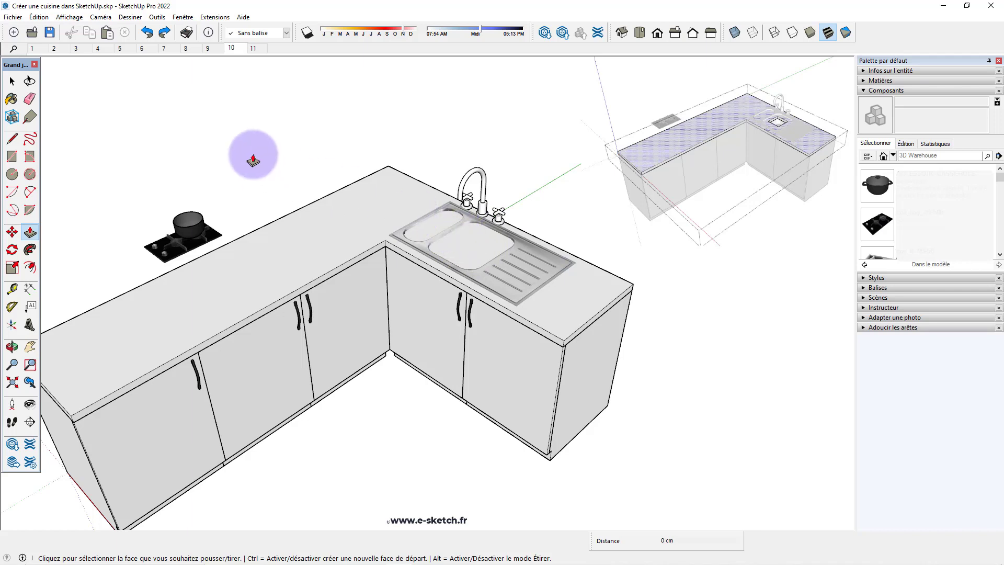
pyautogui.press('space')
# Inside the kitchen group, draw a rectangle within the larger sink basin
pyautogui.doubleClick(364, 207)
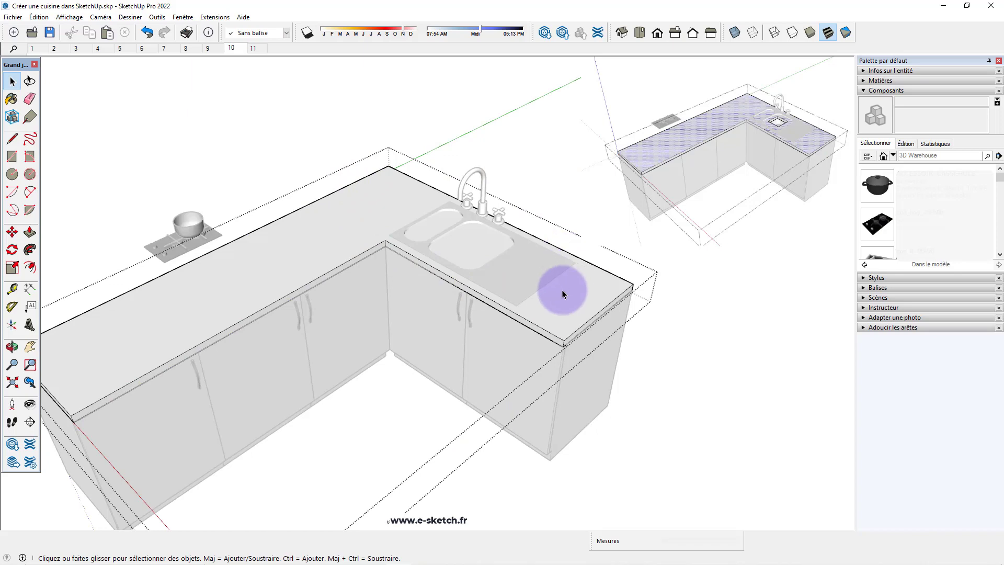
pyautogui.press('r')
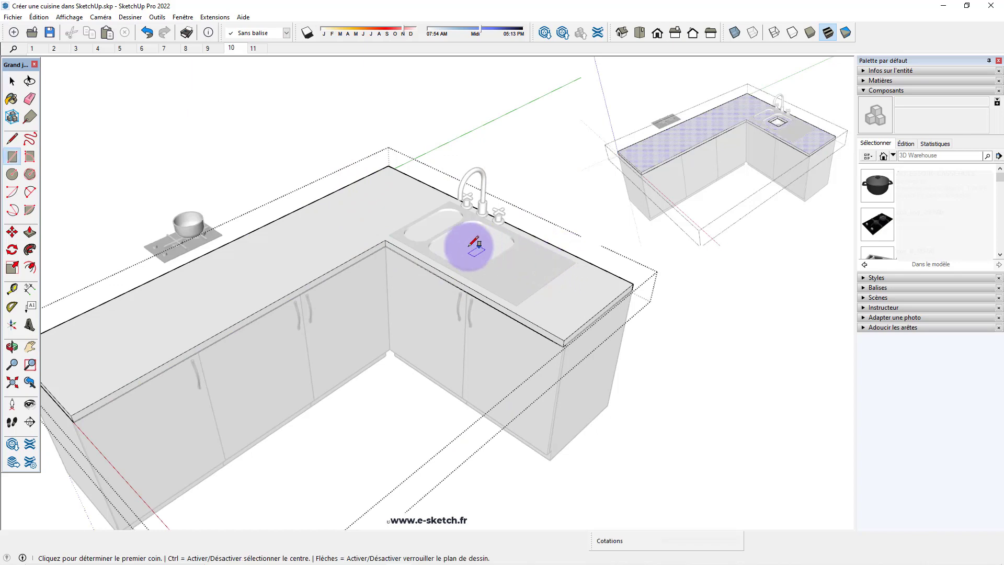
pyautogui.scroll(2, 465, 246)
pyautogui.scroll(2, 452, 243)
pyautogui.click(445, 230)
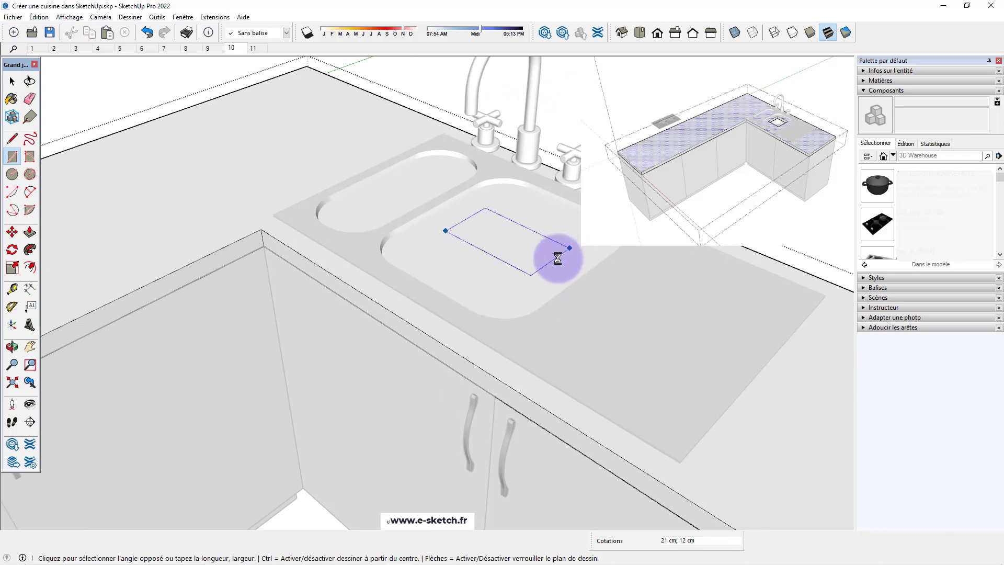
pyautogui.scroll(-2, 560, 253)
pyautogui.scroll(-2, 477, 257)
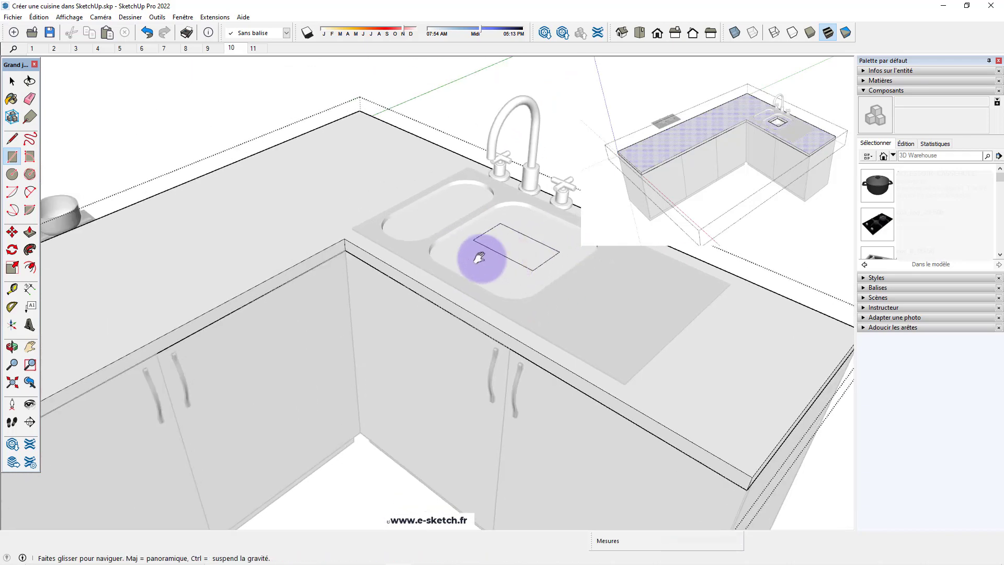
pyautogui.scroll(1, 448, 231)
pyautogui.press('space')
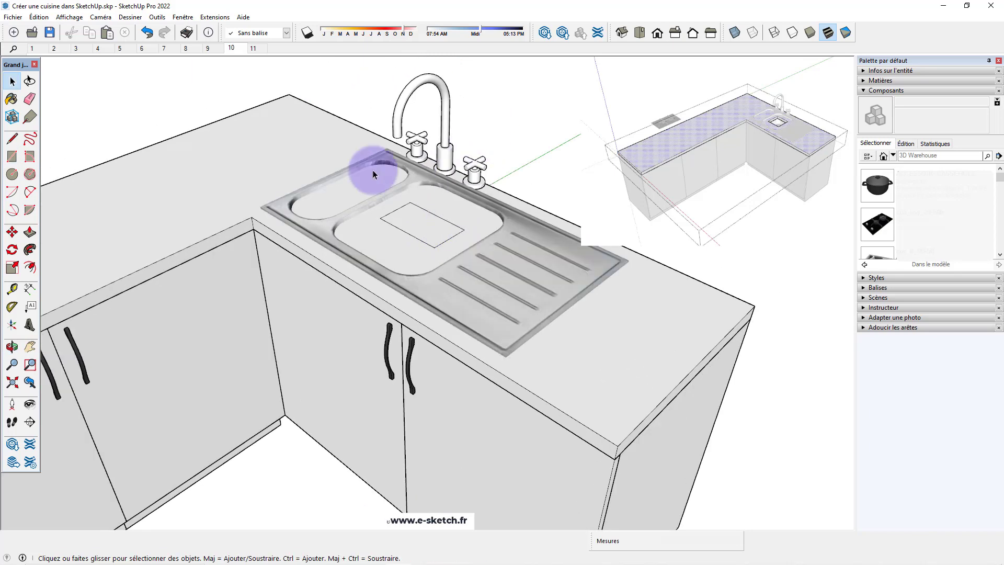
# Try Push/Pull on the basin, leaving the surface unchanged
pyautogui.click(29, 233)
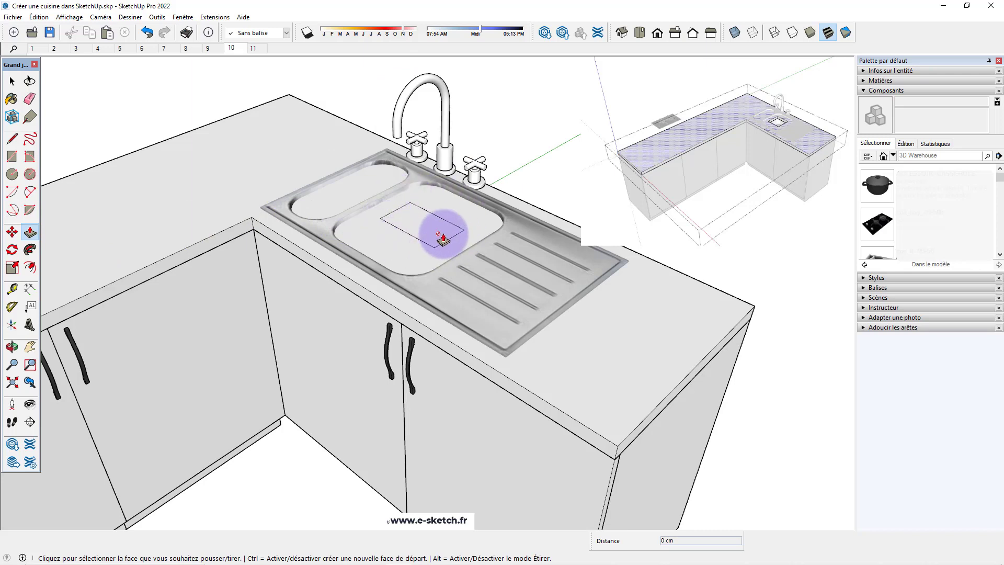
pyautogui.scroll(-2, 414, 214)
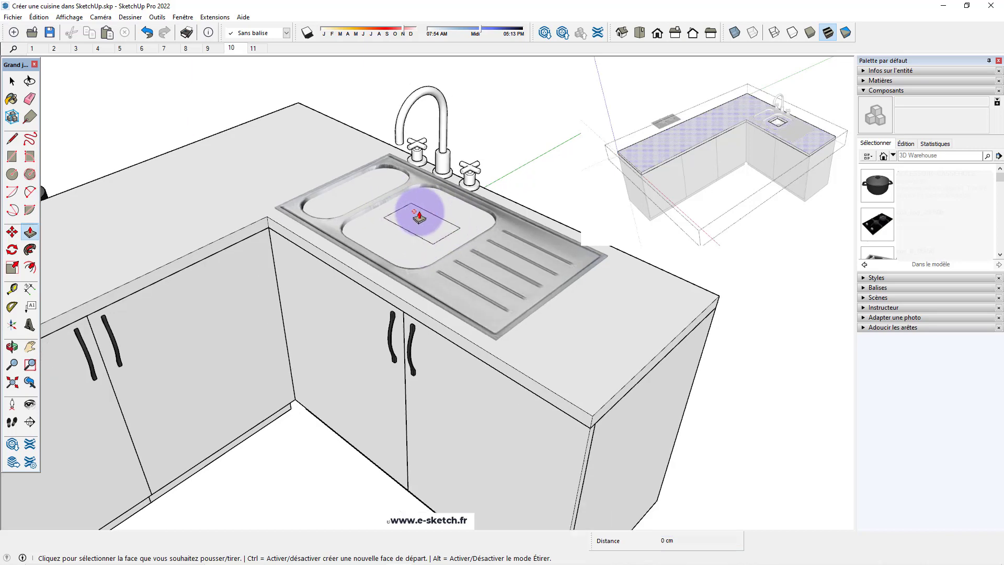
pyautogui.scroll(-1, 413, 218)
pyautogui.scroll(-1, 418, 217)
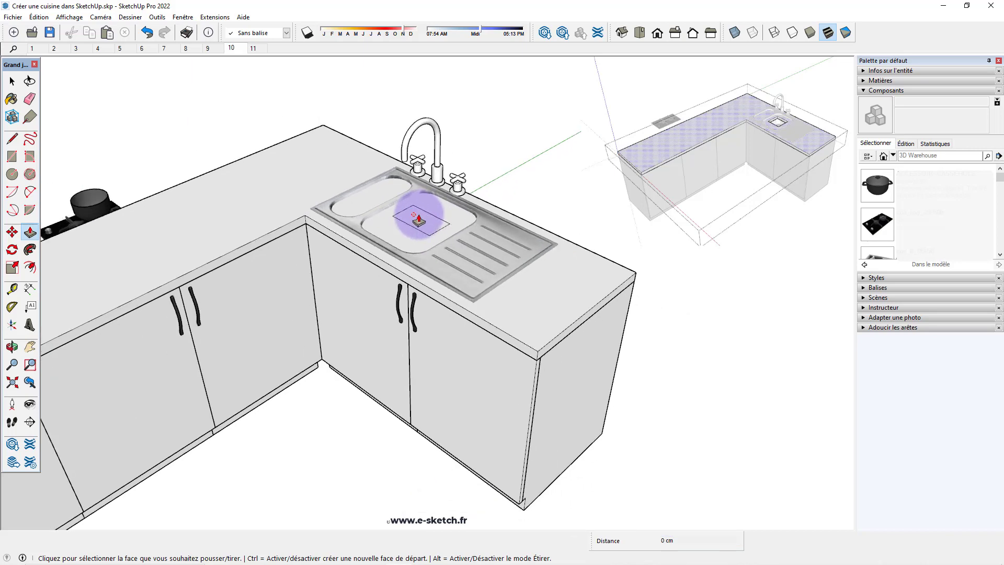
pyautogui.press('space')
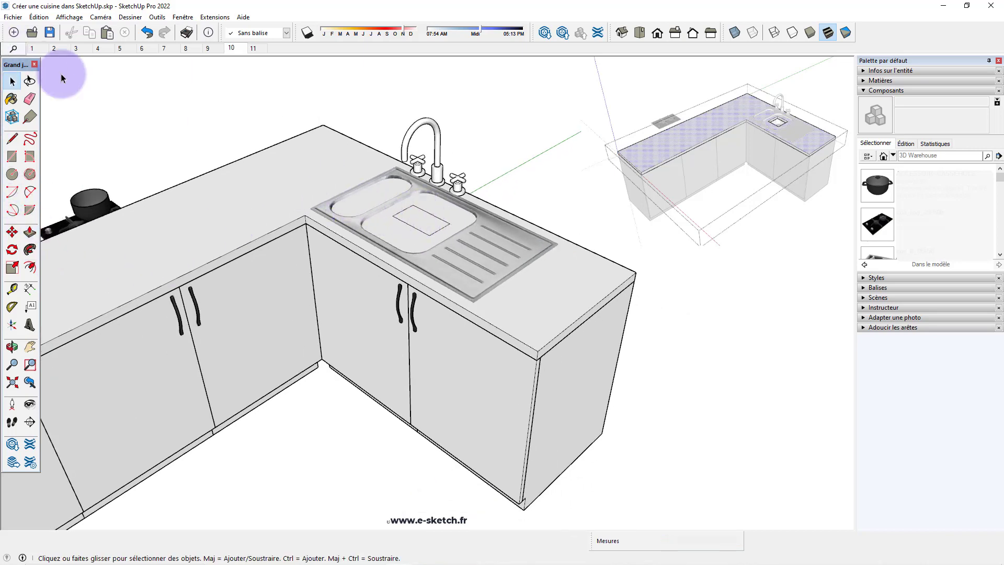
# Inside the countertop group, push the sink's rectangle face down into a recess
pyautogui.doubleClick(338, 175)
pyautogui.click(443, 206)
pyautogui.click(419, 219)
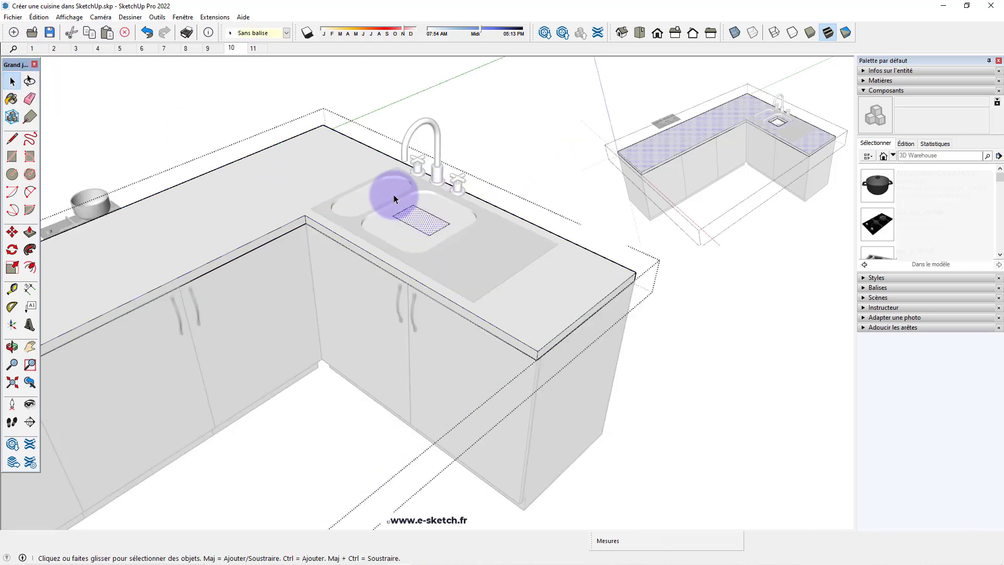
pyautogui.press('p')
pyautogui.click(427, 234)
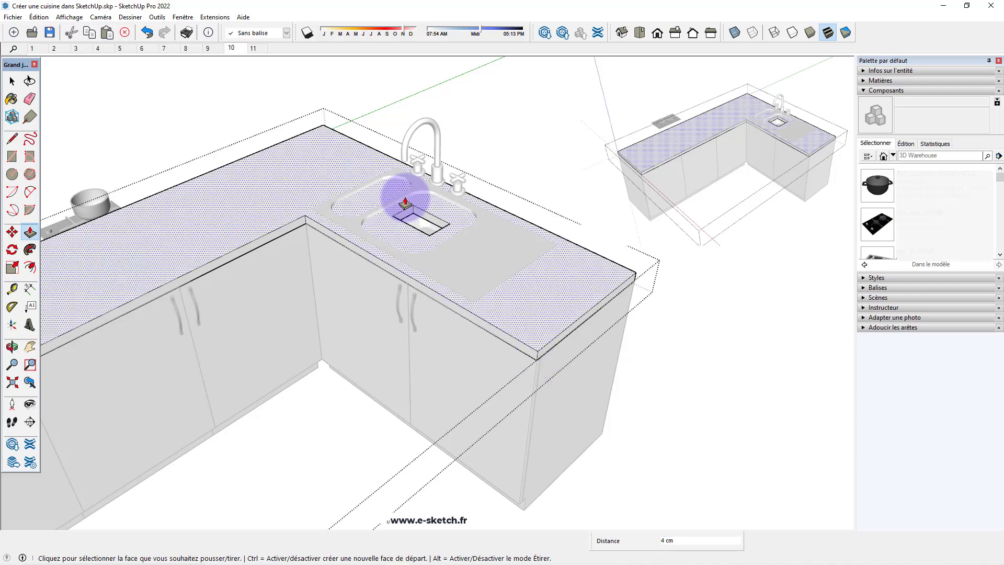
pyautogui.moveTo(403, 202); pyautogui.dragTo(414, 266, button='middle')
pyautogui.scroll(3, 414, 262)
pyautogui.click(433, 228)
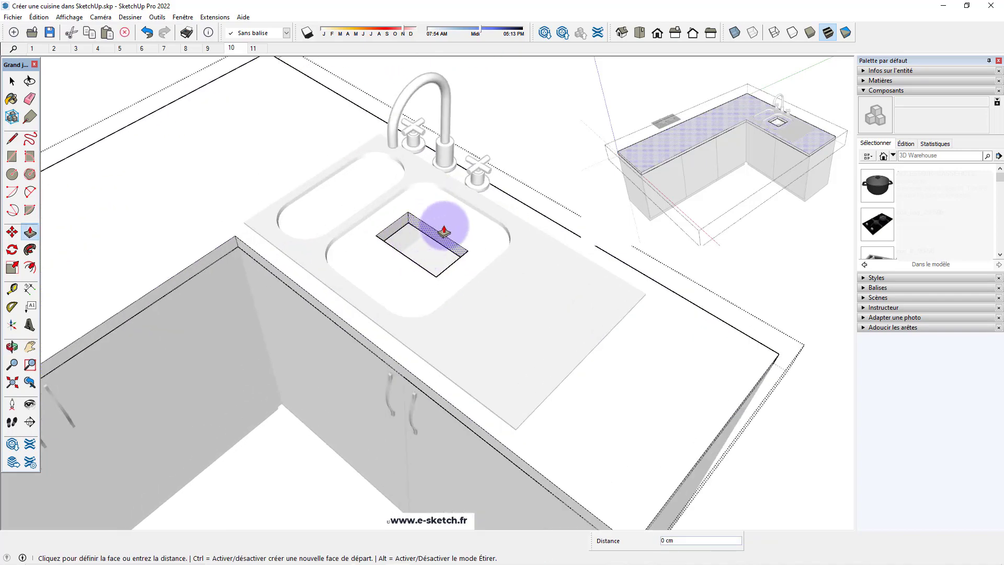
pyautogui.click(413, 217)
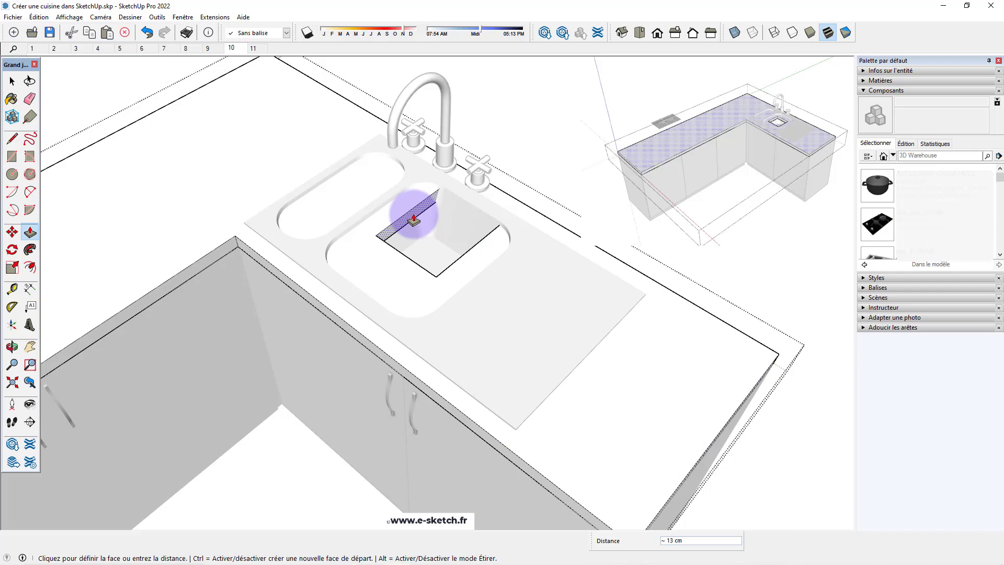
# Push the basin strips down 28 cm and 16 cm to hollow out both basins
pyautogui.click(374, 175)
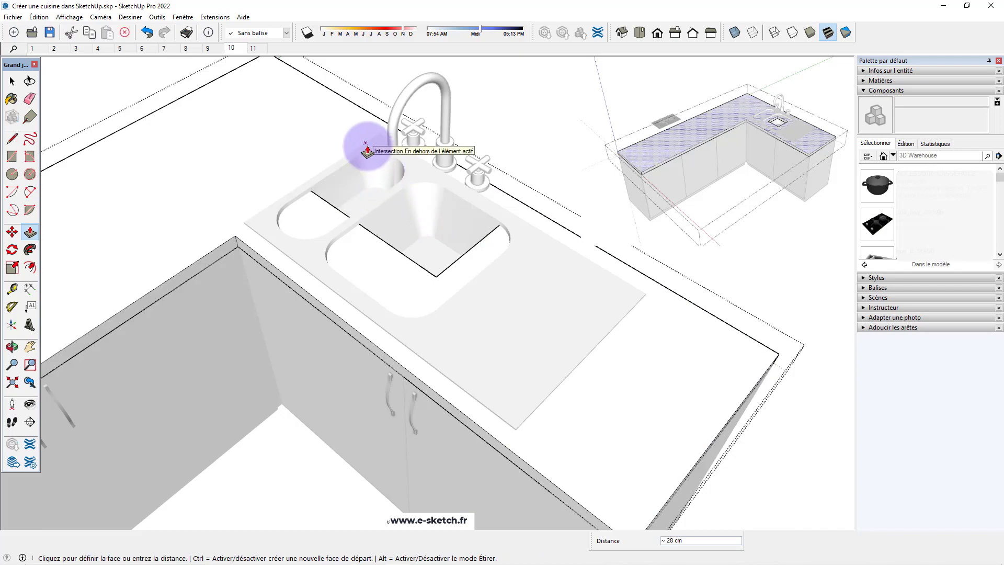
pyautogui.click(366, 151)
pyautogui.moveTo(495, 284)
pyautogui.mouseDown(button='middle')
pyautogui.moveTo(309, 280)
pyautogui.moveTo(284, 246)
pyautogui.moveTo(352, 203)
pyautogui.mouseUp(button='middle')
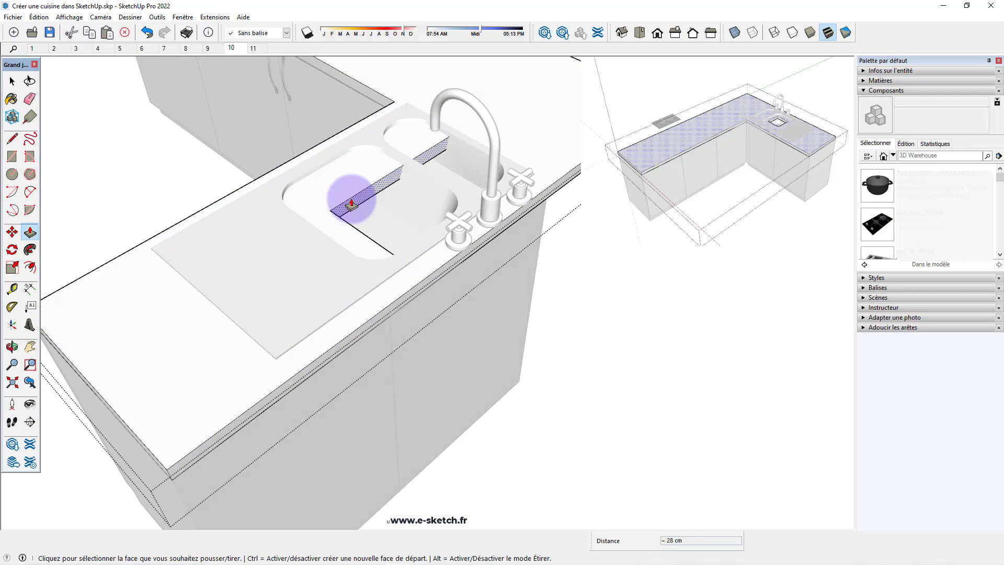
pyautogui.click(351, 204)
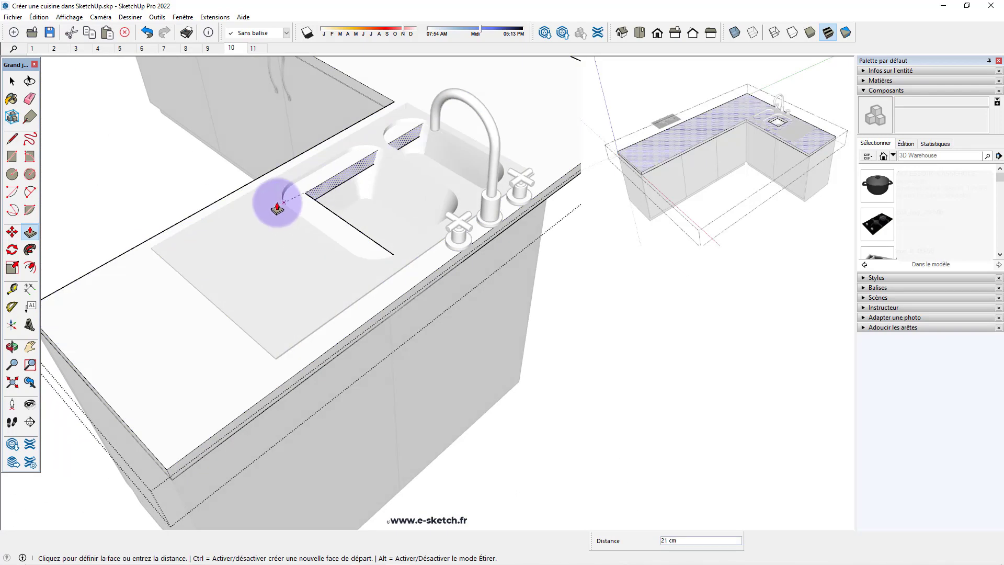
pyautogui.click(295, 181)
pyautogui.moveTo(425, 217)
pyautogui.mouseDown(button='middle')
pyautogui.moveTo(124, 319)
pyautogui.moveTo(309, 183)
pyautogui.mouseUp(button='middle')
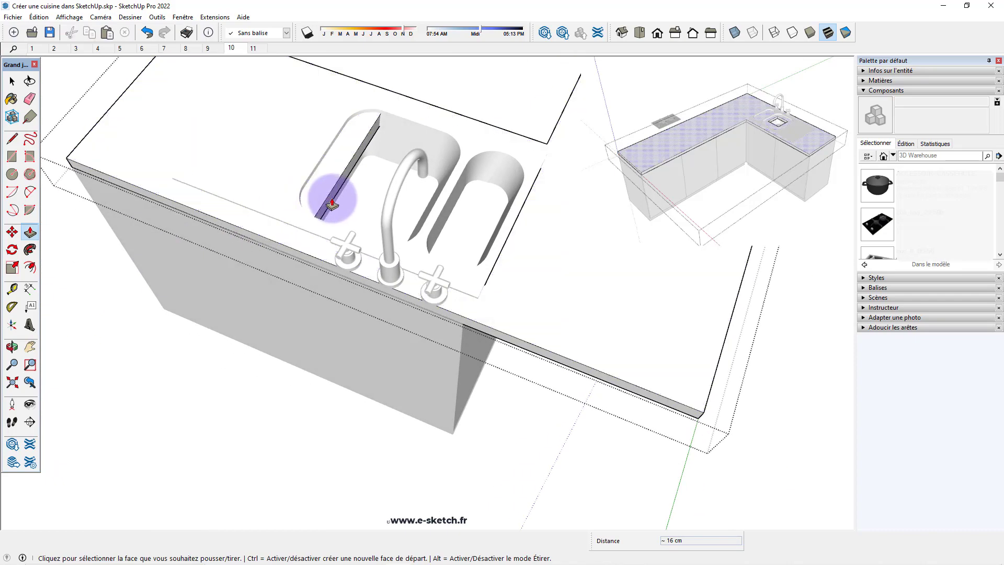
pyautogui.click(332, 204)
pyautogui.click(309, 161)
pyautogui.moveTo(219, 264)
pyautogui.mouseDown(button='middle')
pyautogui.moveTo(602, 248)
pyautogui.moveTo(324, 314)
pyautogui.moveTo(446, 307)
pyautogui.moveTo(348, 375)
pyautogui.mouseUp(button='middle')
pyautogui.press('space')
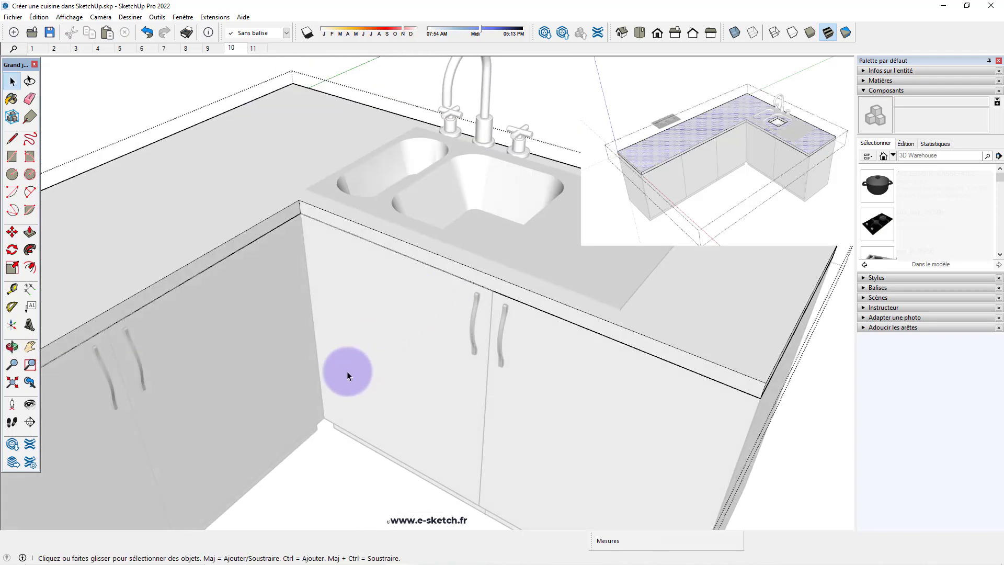
# Select the hob together with its pot
pyautogui.scroll(-2, 305, 447)
pyautogui.scroll(-3, 305, 447)
pyautogui.scroll(-3, 269, 315)
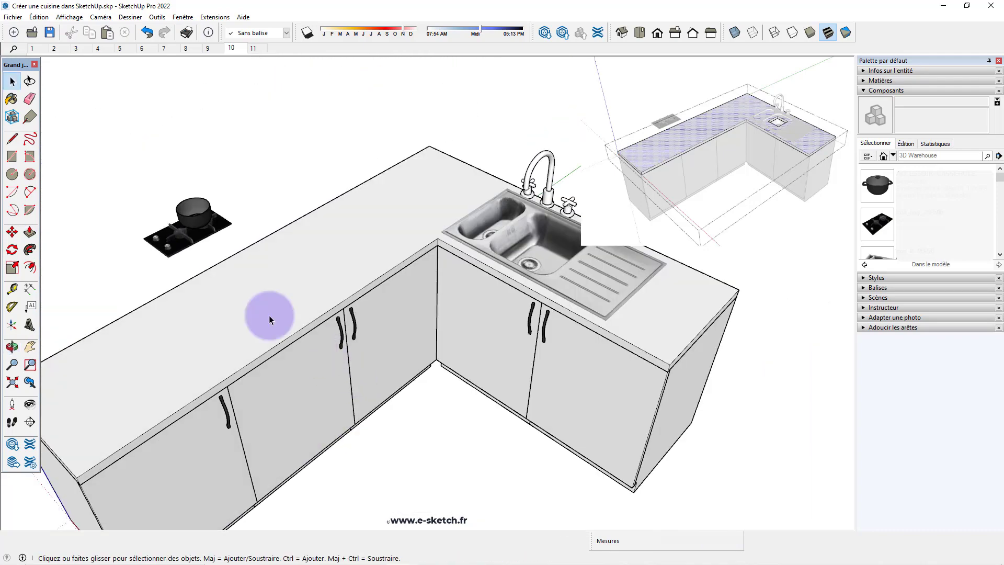
pyautogui.click(200, 236)
pyautogui.click(189, 203)
pyautogui.click(236, 228)
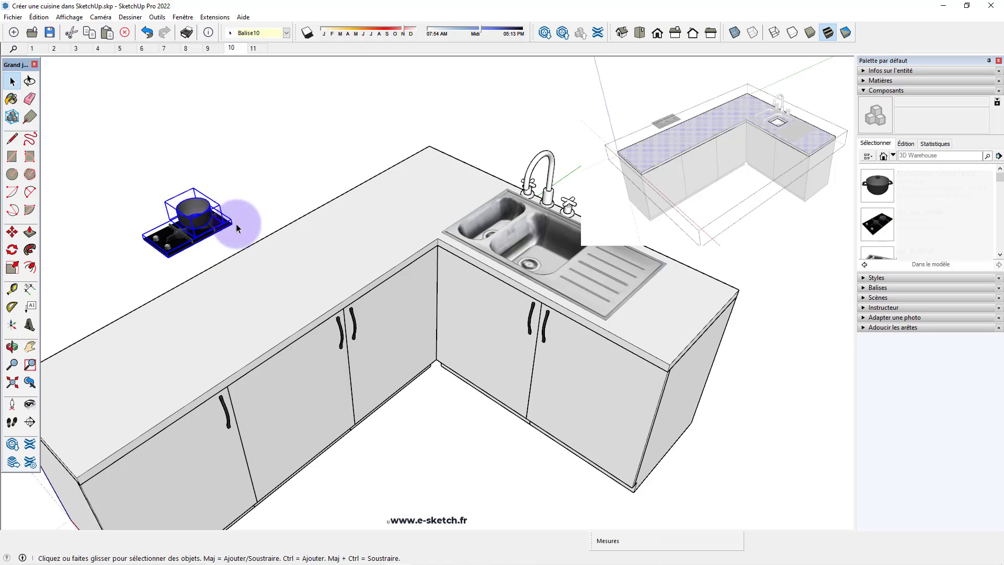
pyautogui.moveTo(243, 225)
pyautogui.mouseDown(button='middle')
pyautogui.moveTo(280, 253)
pyautogui.moveTo(141, 287)
pyautogui.moveTo(247, 287)
pyautogui.moveTo(134, 273)
pyautogui.moveTo(148, 280)
pyautogui.mouseUp(button='middle')
pyautogui.click(501, 155)
pyautogui.scroll(1, 509, 148)
pyautogui.scroll(3, 509, 147)
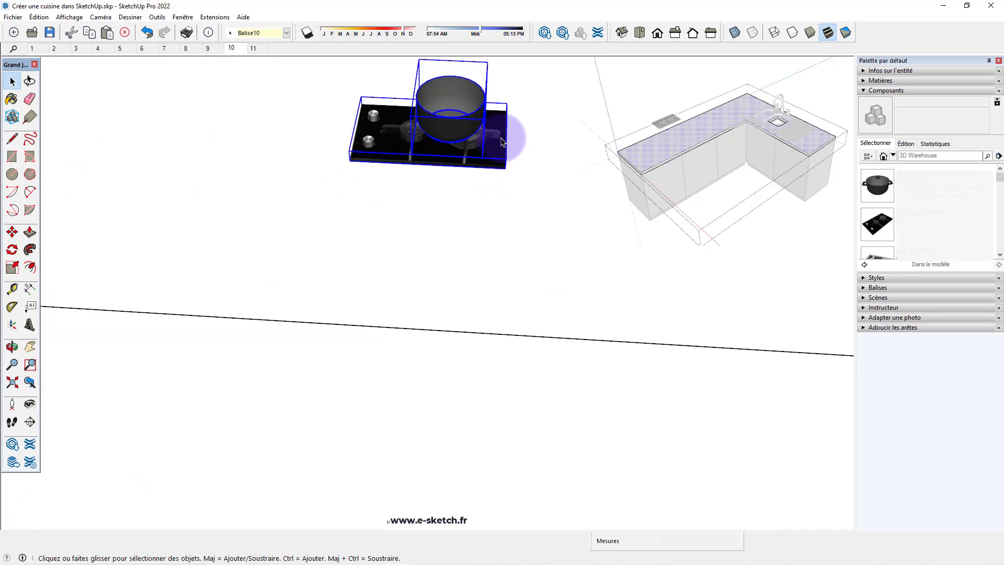
# Move the hob and pot further left along the counter
pyautogui.click(12, 231)
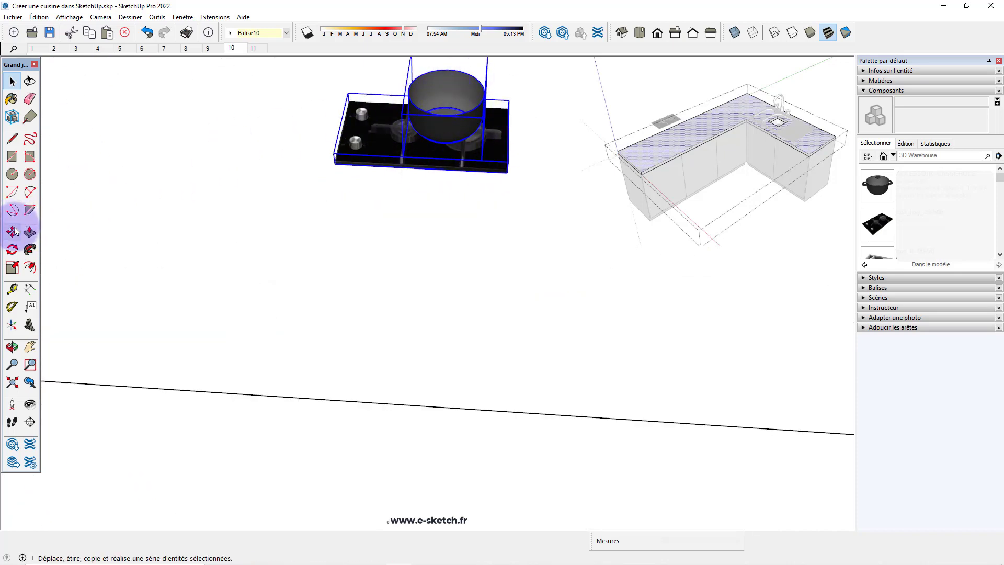
pyautogui.click(523, 181)
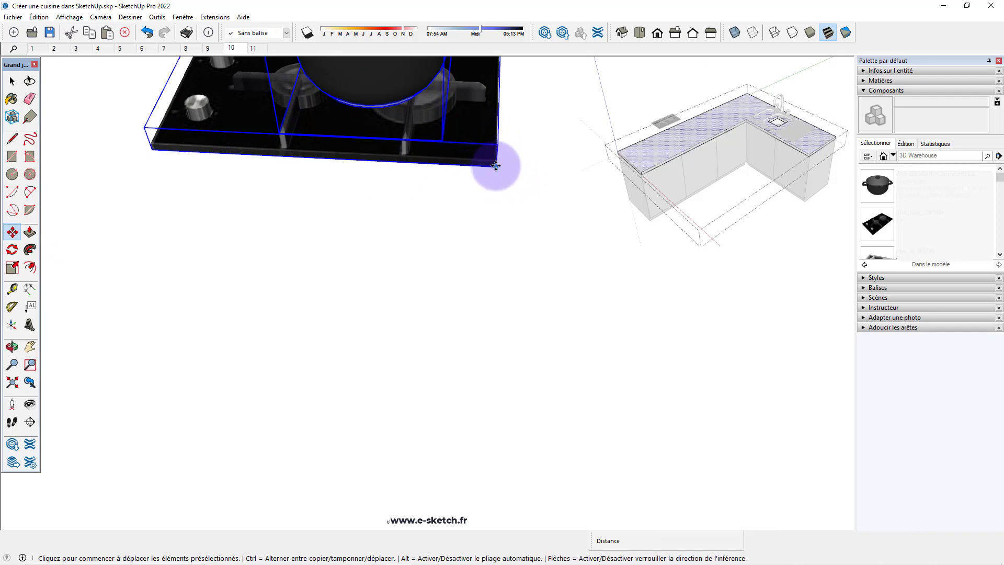
pyautogui.click(495, 165)
pyautogui.scroll(-5, 489, 163)
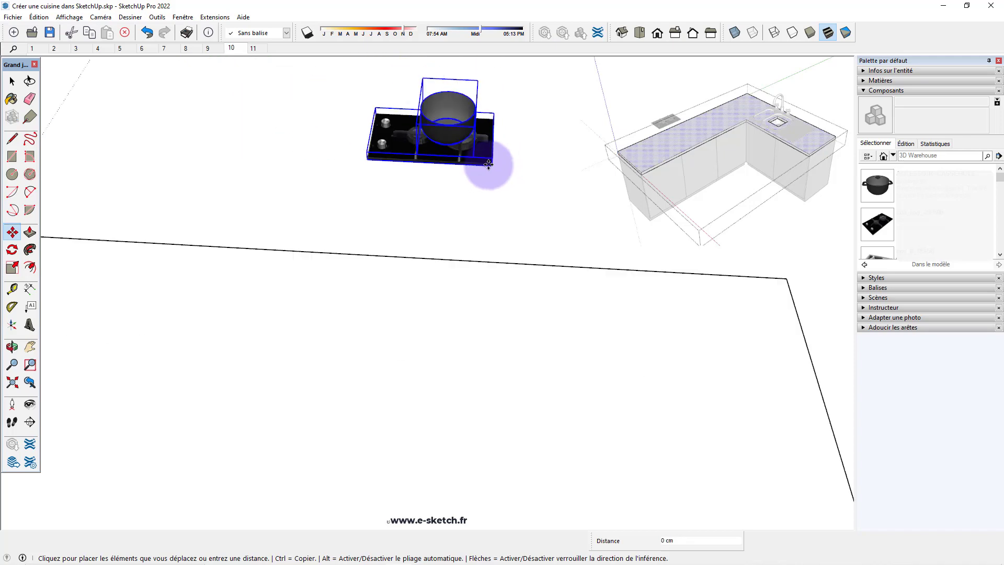
pyautogui.scroll(-3, 477, 164)
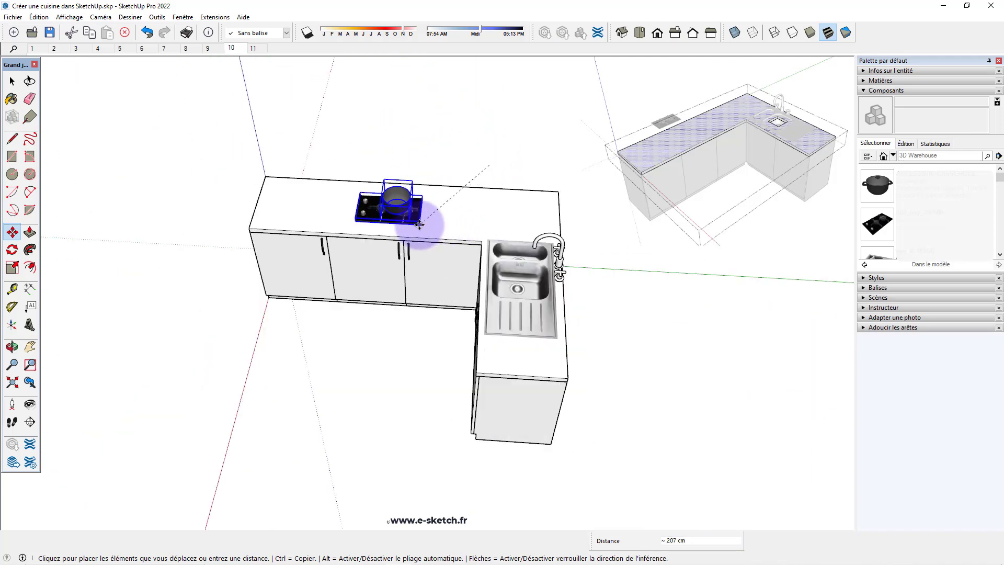
pyautogui.click(391, 217)
# Rotate the hob and pot 90° and slide them 8 cm into place
pyautogui.scroll(2, 391, 217)
pyautogui.scroll(3, 391, 216)
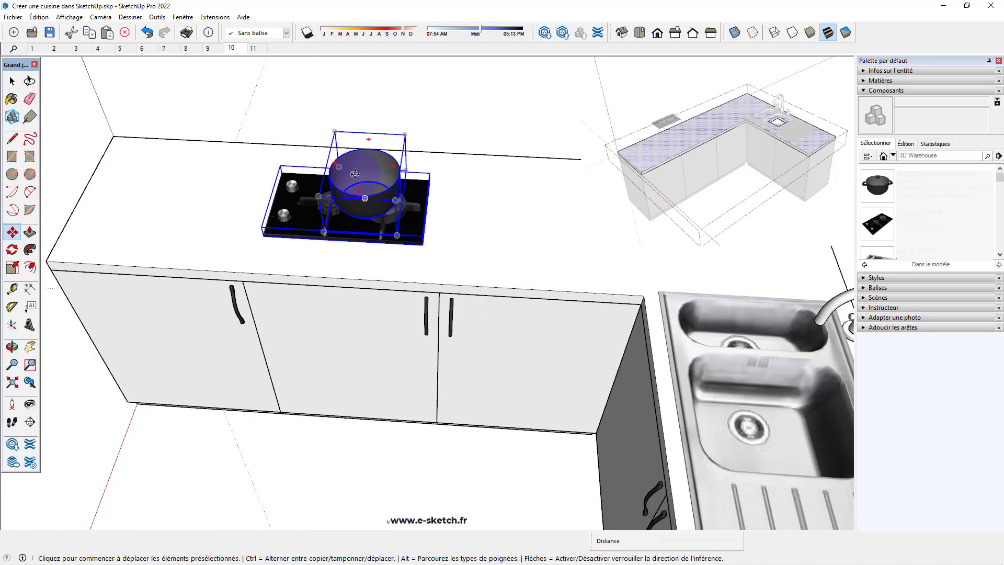
pyautogui.click(334, 164)
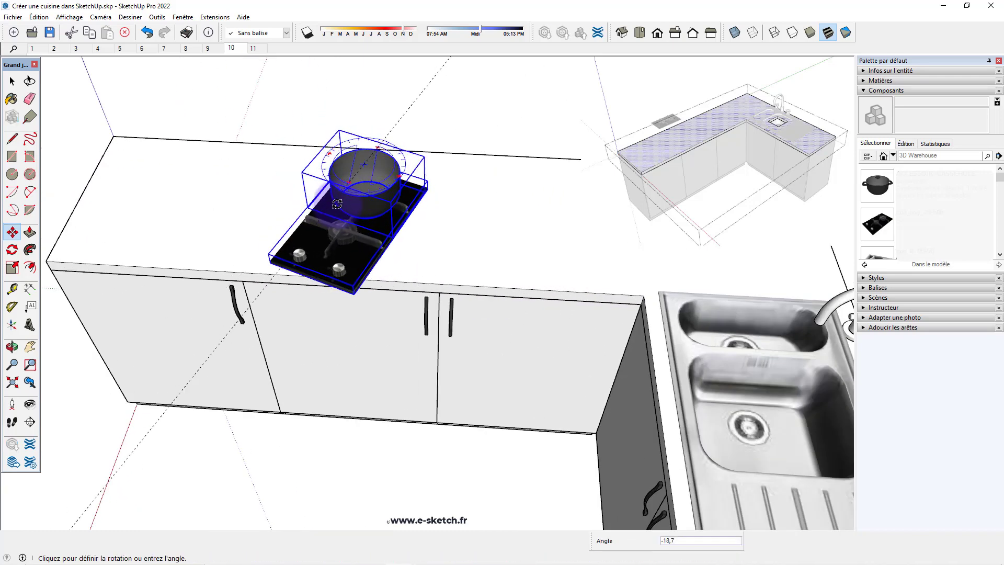
pyautogui.click(362, 213)
pyautogui.click(404, 291)
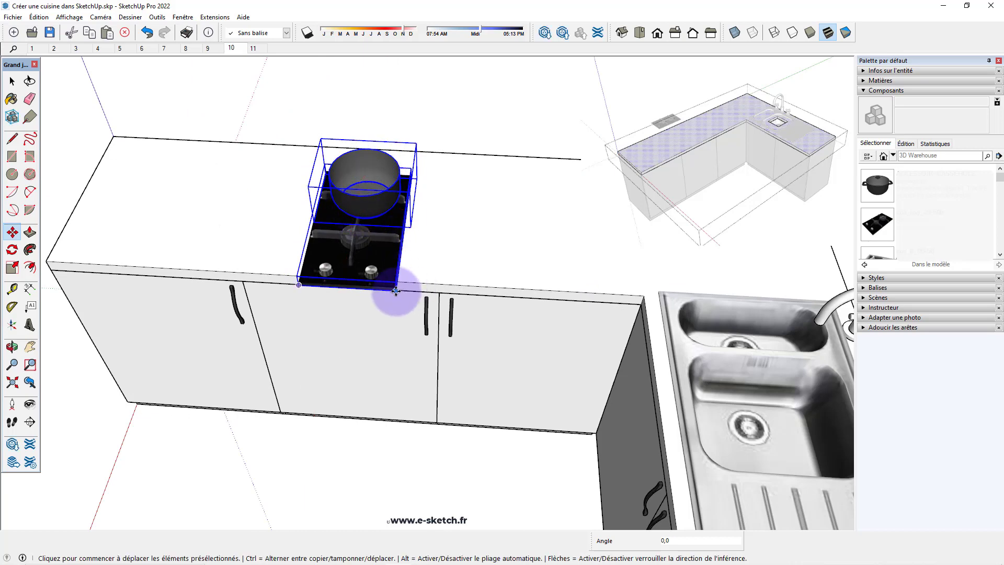
pyautogui.moveTo(396, 291); pyautogui.dragTo(387, 267)
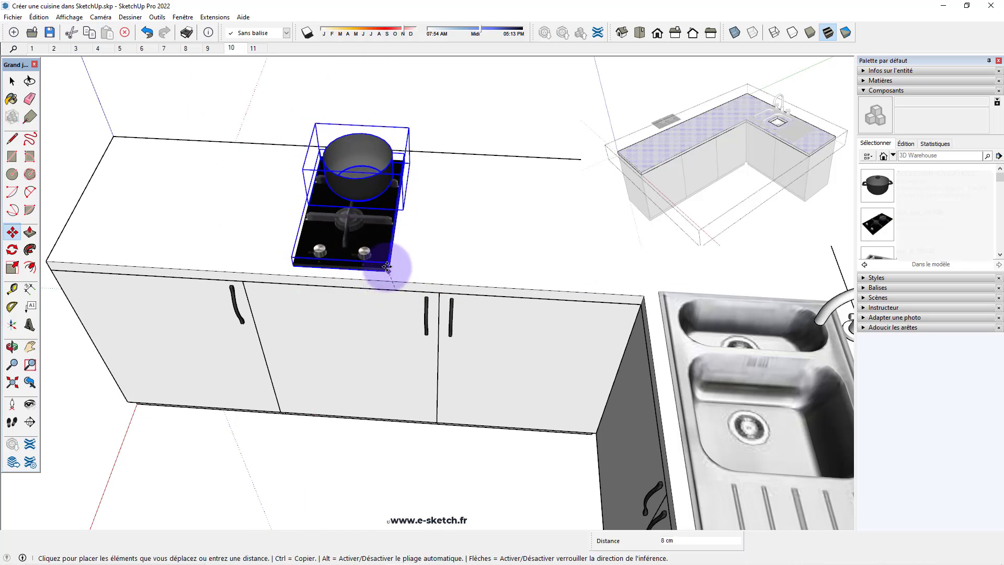
pyautogui.scroll(-5, 387, 266)
pyautogui.press('space')
pyautogui.click(376, 388)
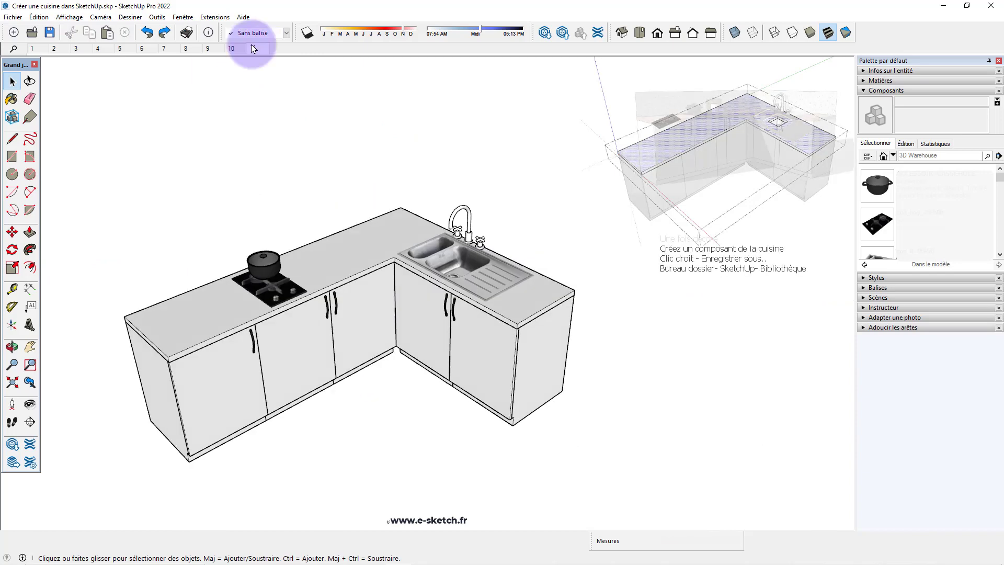
# From scene 11, paint the worktop with the Bois material Placage en bois 02
pyautogui.click(253, 49)
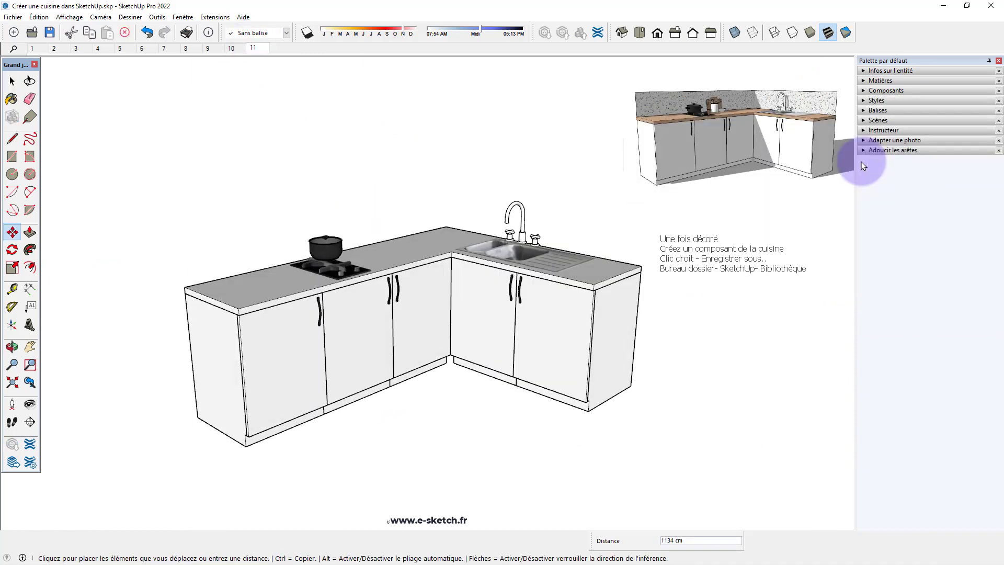
pyautogui.click(863, 81)
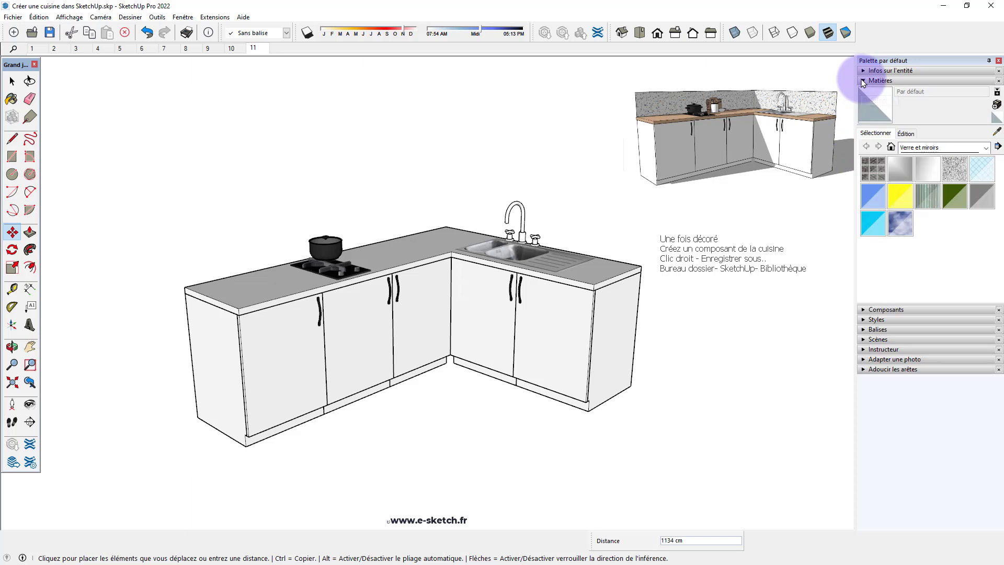
pyautogui.click(985, 148)
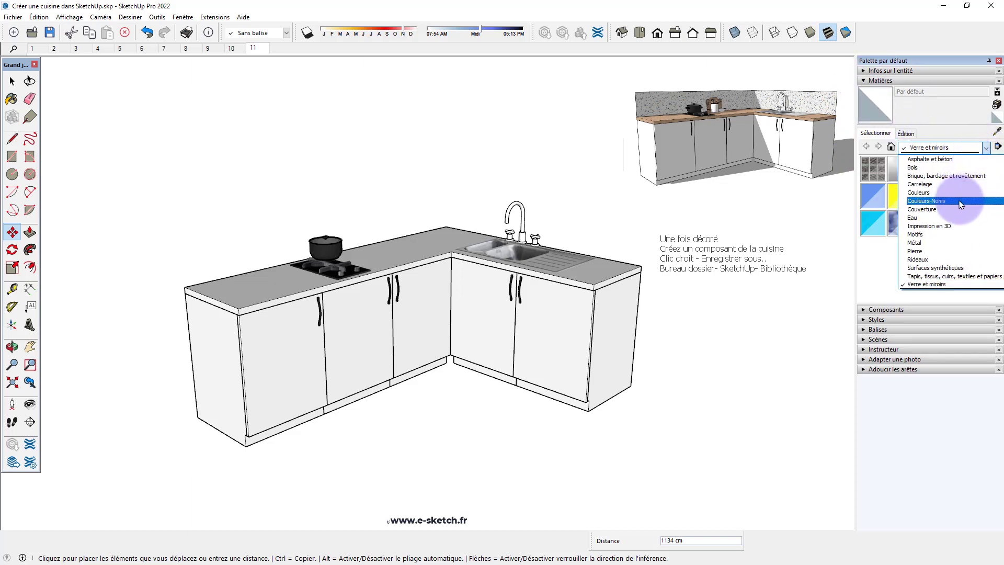
pyautogui.click(940, 168)
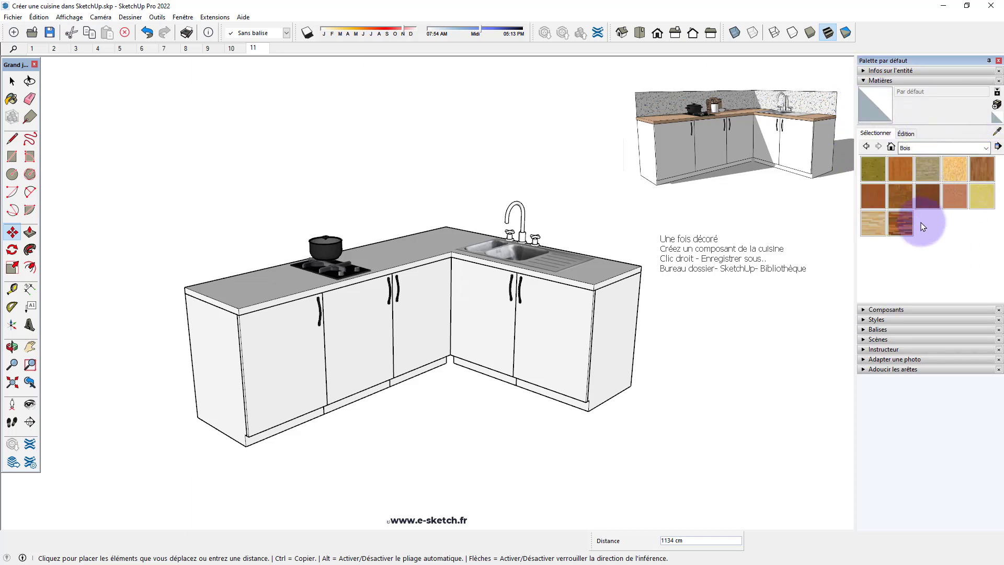
pyautogui.click(944, 208)
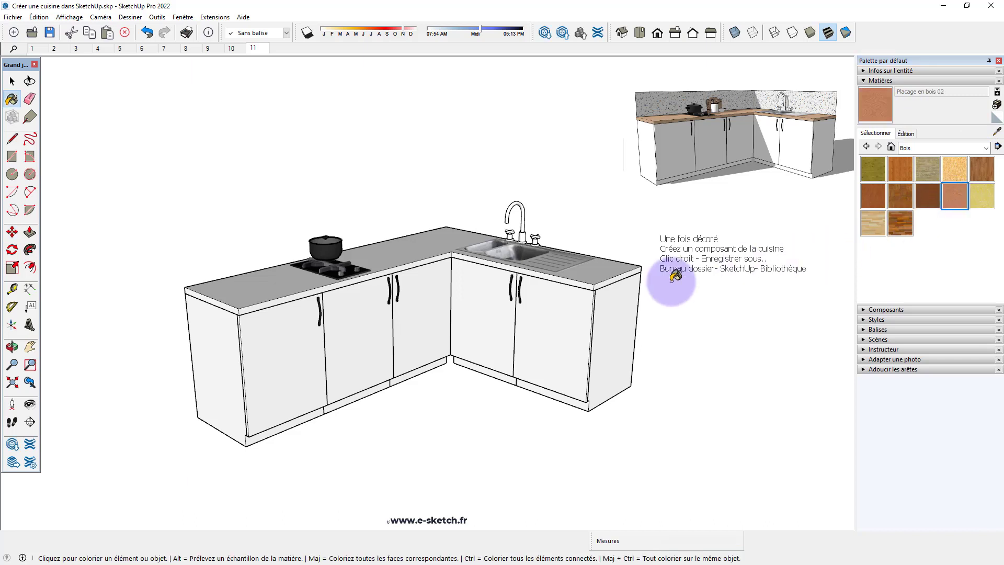
pyautogui.click(606, 270)
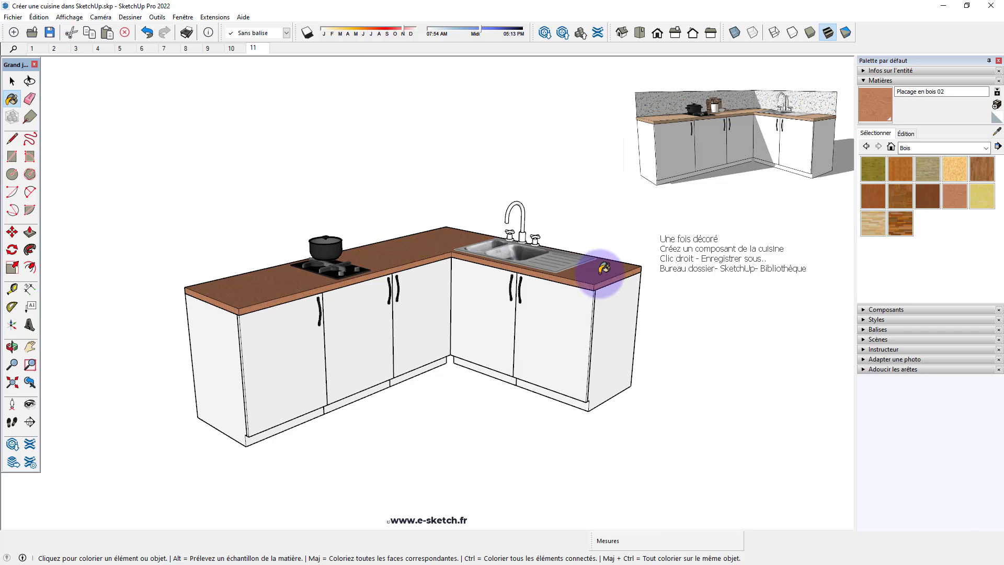
# Lower the Placage en bois 02 saturation to 28 and select the worktop
pyautogui.click(906, 133)
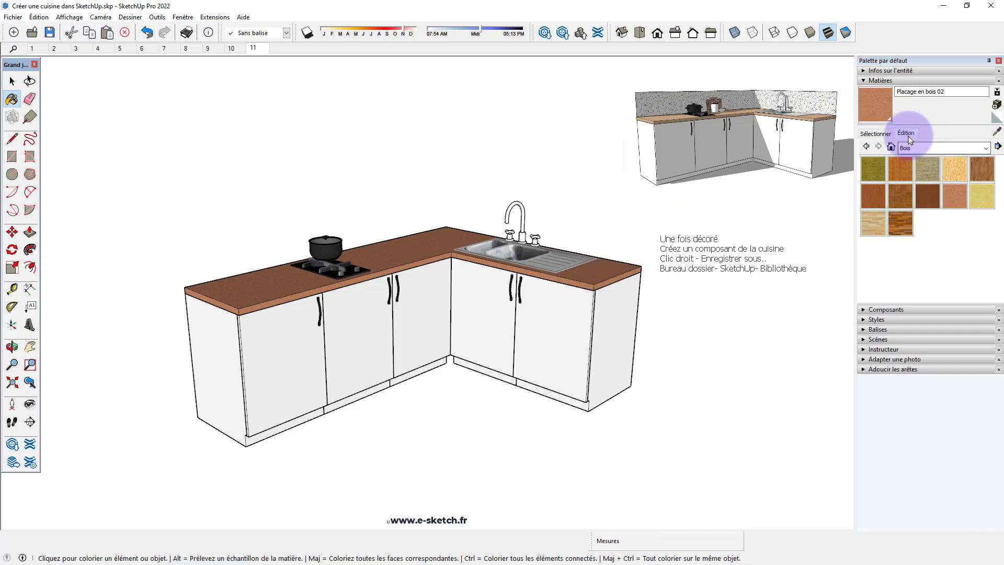
pyautogui.moveTo(899, 193); pyautogui.dragTo(886, 192)
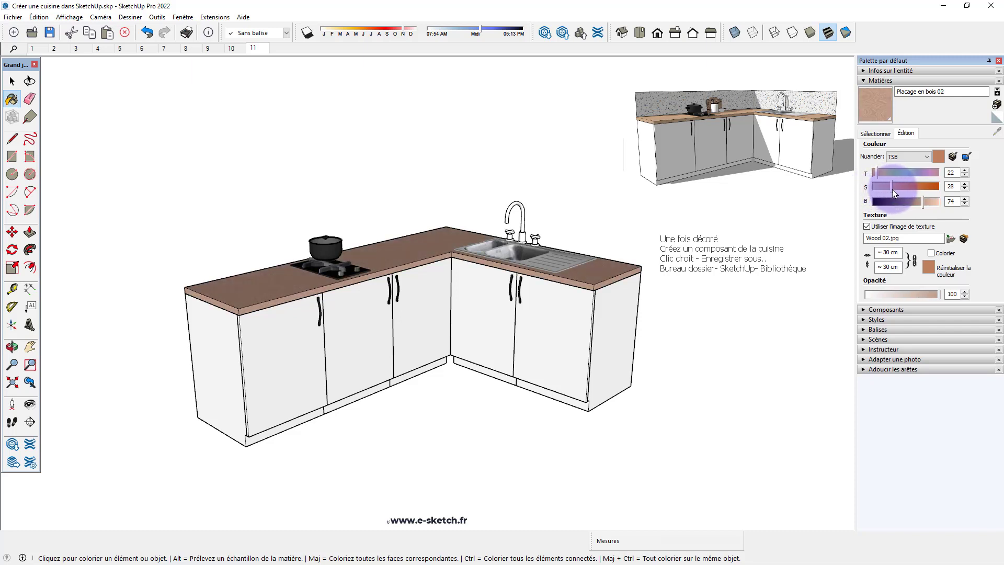
pyautogui.scroll(2, 614, 378)
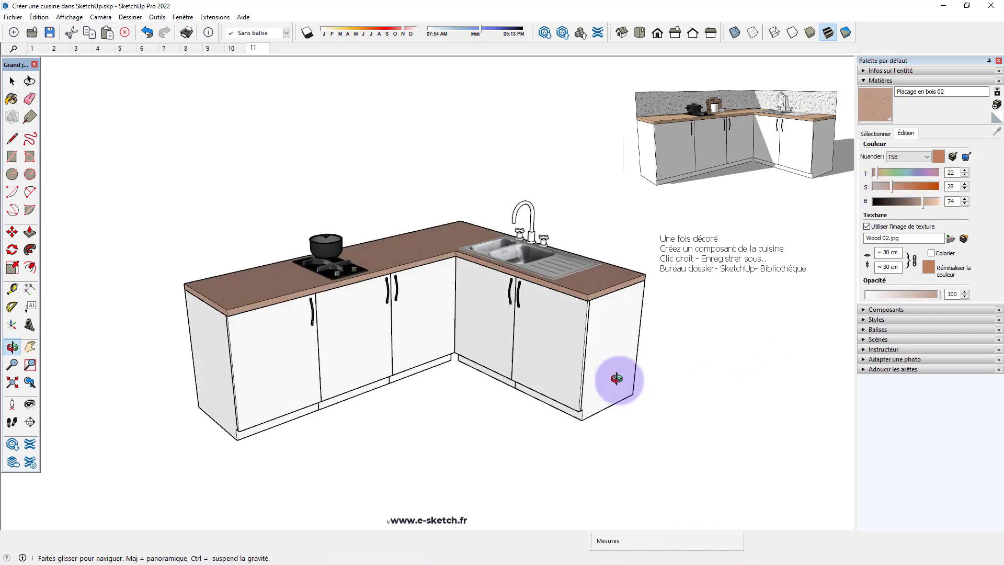
pyautogui.scroll(2, 478, 387)
pyautogui.scroll(2, 554, 351)
pyautogui.press('space')
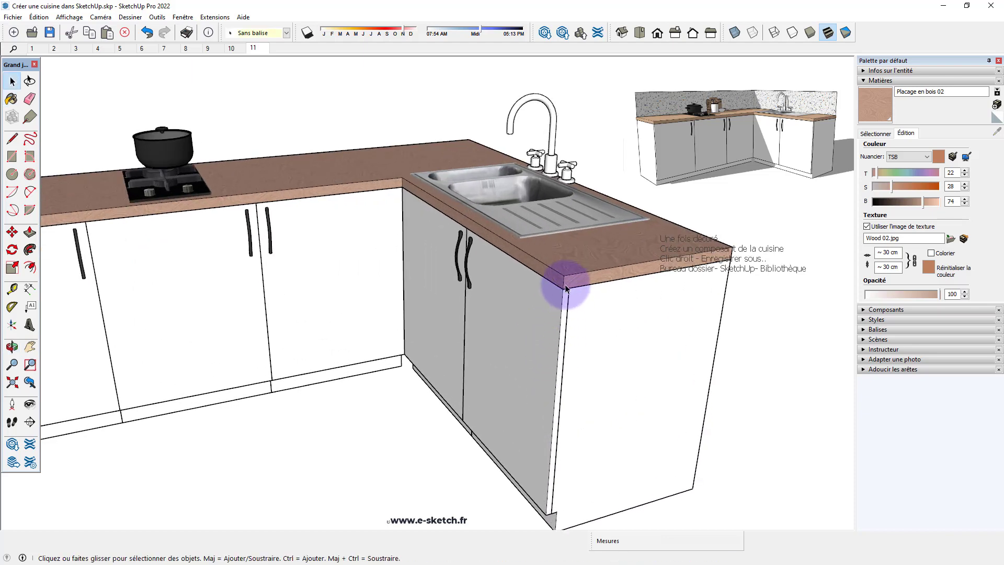
pyautogui.click(569, 285)
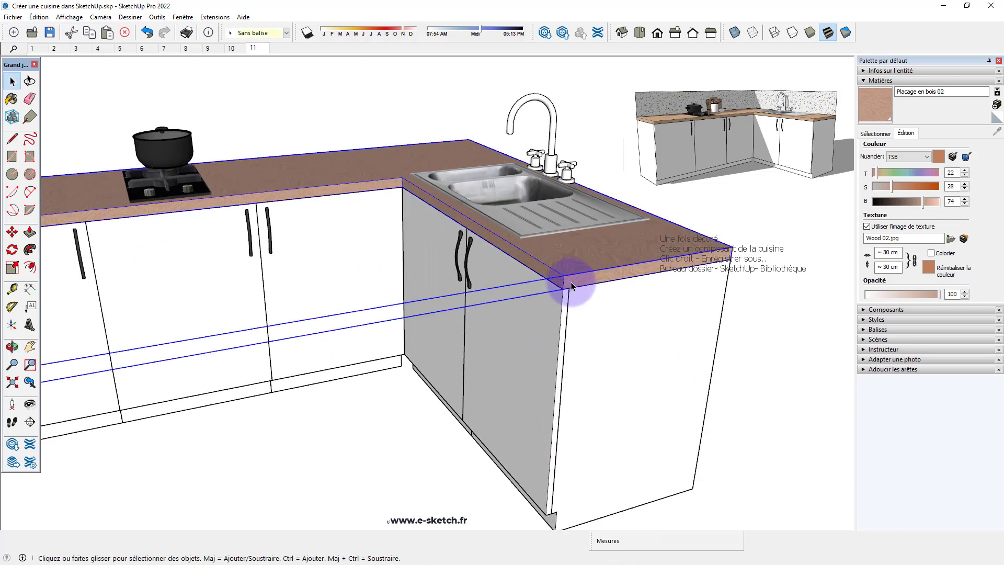
# Push the worktop's front face out 1 cm to overhang the cabinet fronts
pyautogui.doubleClick(571, 285)
pyautogui.press('p')
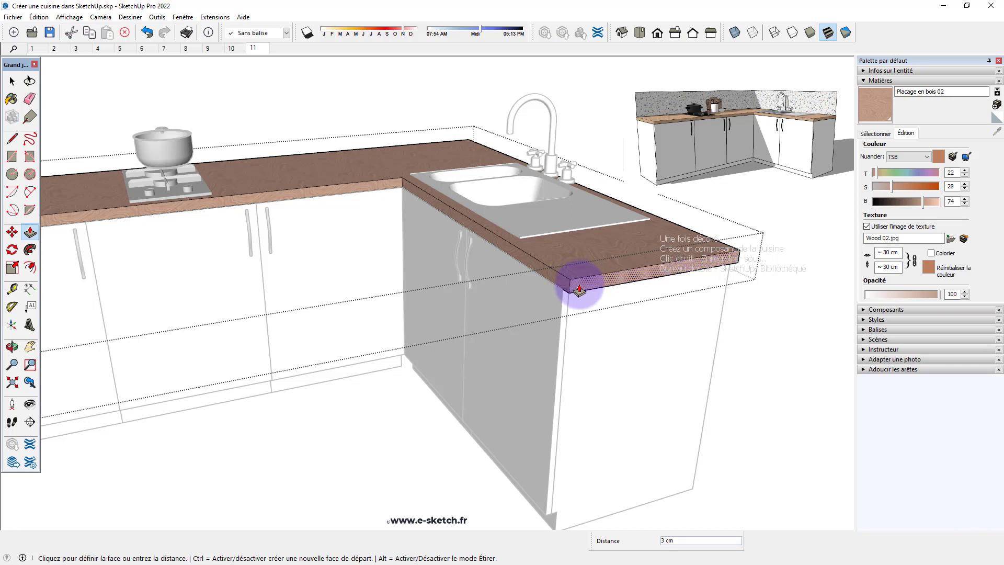
pyautogui.press('Return')
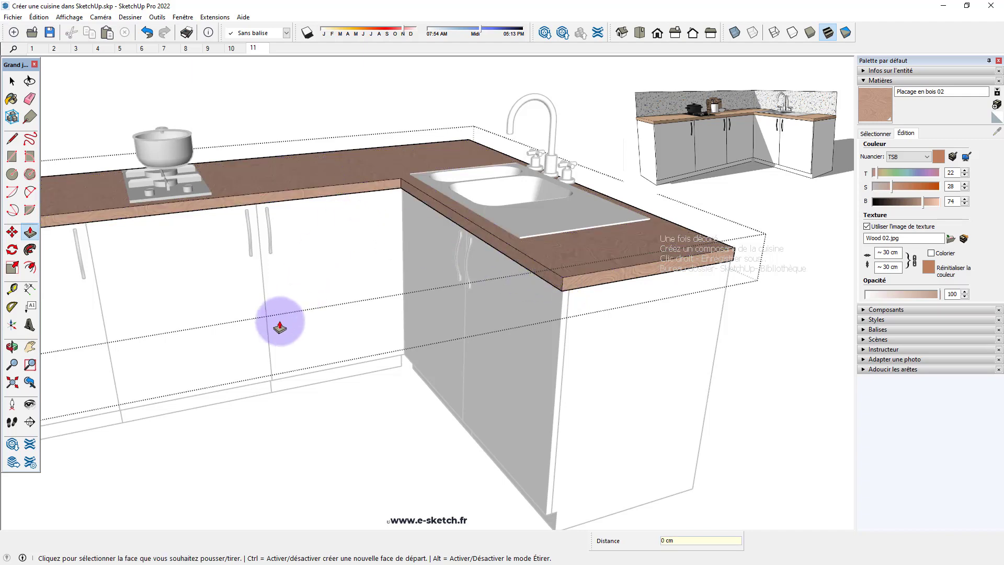
pyautogui.moveTo(275, 327)
pyautogui.mouseDown(button='middle')
pyautogui.moveTo(533, 315)
pyautogui.moveTo(329, 340)
pyautogui.moveTo(323, 256)
pyautogui.mouseUp(button='middle')
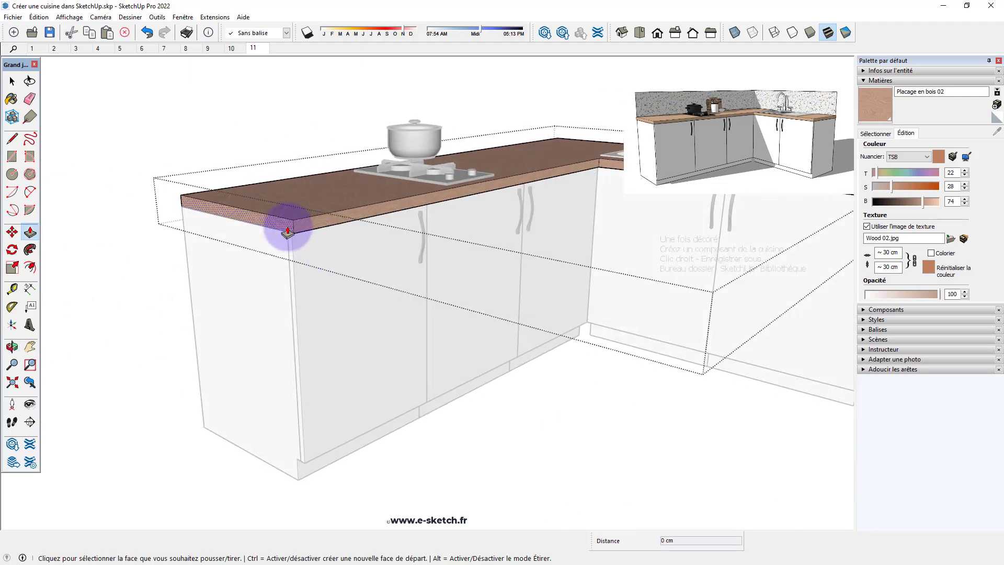
pyautogui.moveTo(287, 225); pyautogui.dragTo(288, 225, button='middle')
pyautogui.moveTo(594, 374)
pyautogui.mouseDown(button='middle')
pyautogui.moveTo(617, 362)
pyautogui.moveTo(340, 386)
pyautogui.moveTo(298, 358)
pyautogui.moveTo(484, 377)
pyautogui.moveTo(419, 365)
pyautogui.moveTo(440, 352)
pyautogui.moveTo(352, 358)
pyautogui.moveTo(392, 347)
pyautogui.moveTo(370, 332)
pyautogui.moveTo(368, 315)
pyautogui.mouseUp(button='middle')
# Zoom in close on the worktop's front corner to prepare the rounding arc
pyautogui.press('p')
pyautogui.scroll(3, 439, 352)
pyautogui.scroll(3, 439, 360)
pyautogui.scroll(2, 368, 314)
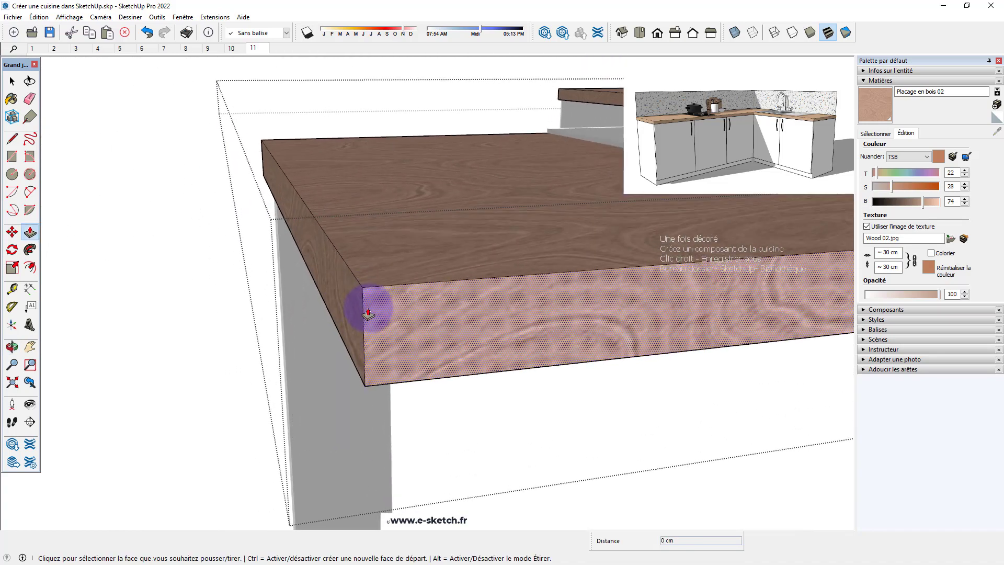
pyautogui.scroll(2, 369, 309)
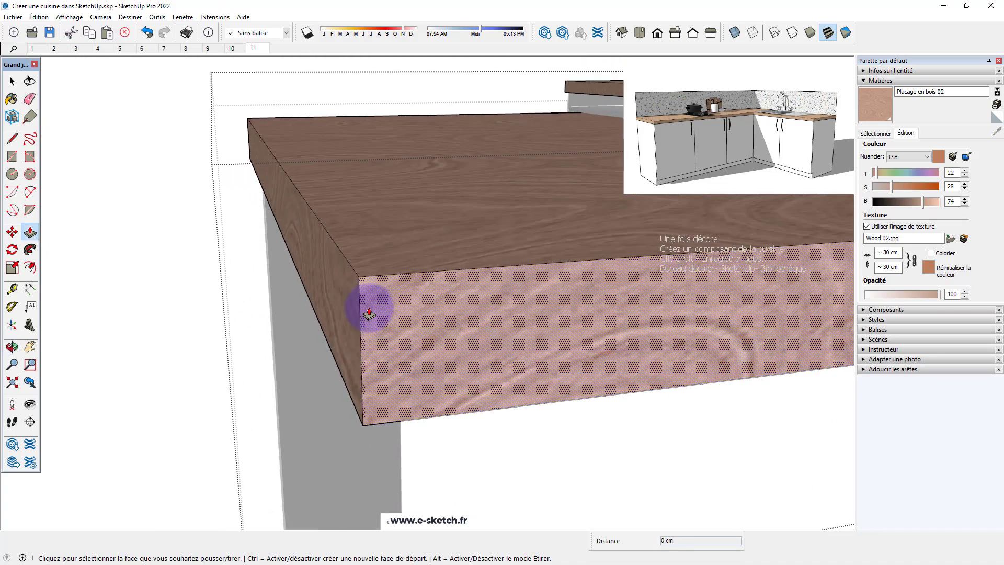
pyautogui.click(30, 194)
# Draw a quarter-circle arc across the top front corner of the worktop's end face
pyautogui.scroll(2, 360, 303)
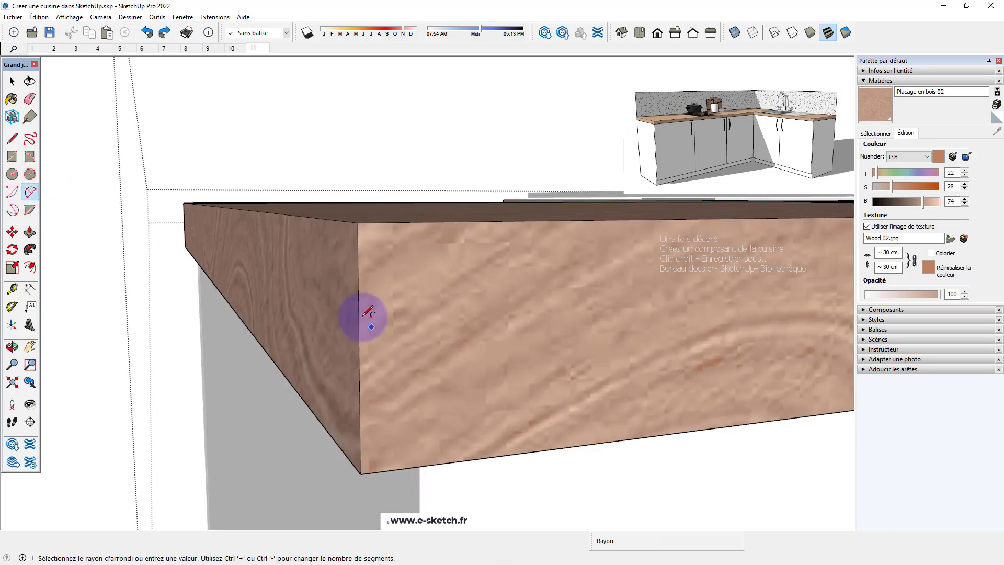
pyautogui.click(359, 321)
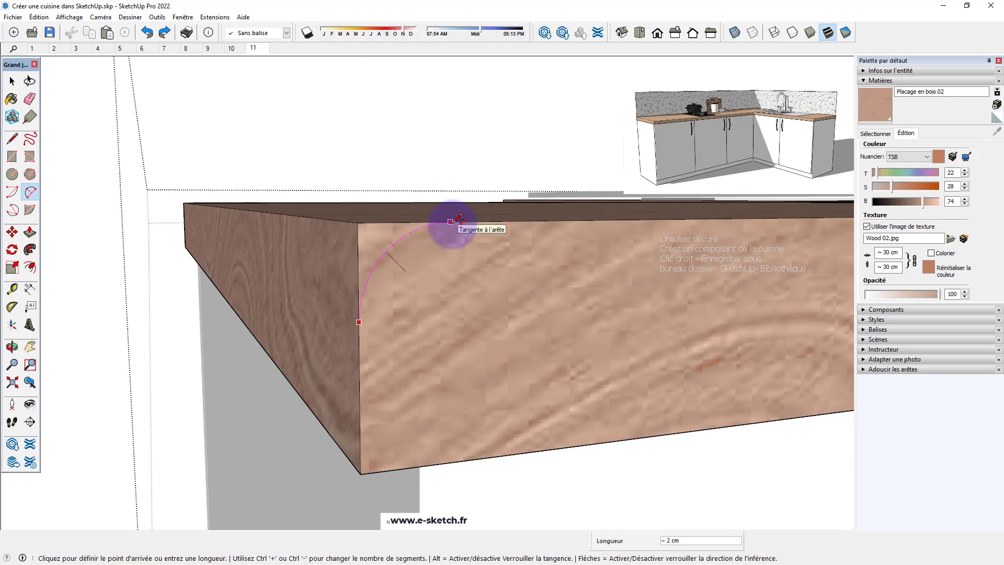
pyautogui.click(450, 222)
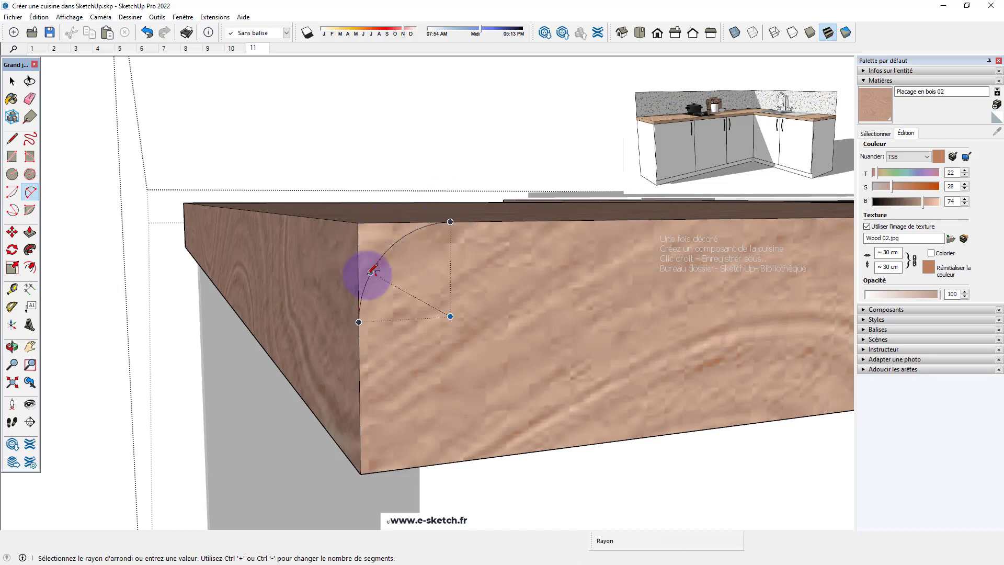
pyautogui.moveTo(372, 268)
pyautogui.mouseDown(button='middle')
pyautogui.moveTo(383, 317)
pyautogui.moveTo(508, 316)
pyautogui.mouseUp(button='middle')
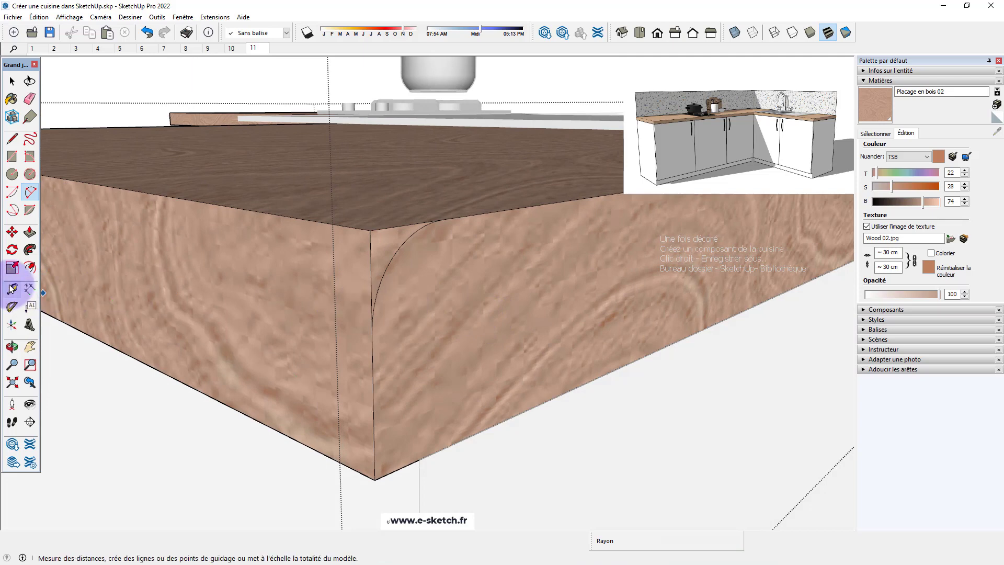
pyautogui.click(29, 254)
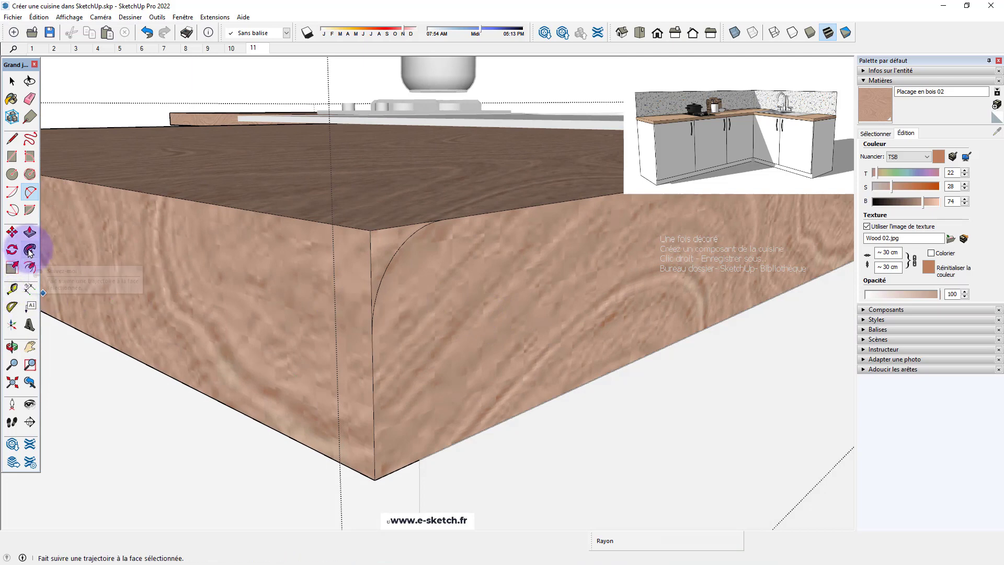
# Sweep the corner arc with Follow Me along the worktop's front edge past sink and hob
pyautogui.click(385, 254)
pyautogui.scroll(-2, 269, 235)
pyautogui.scroll(-2, 246, 238)
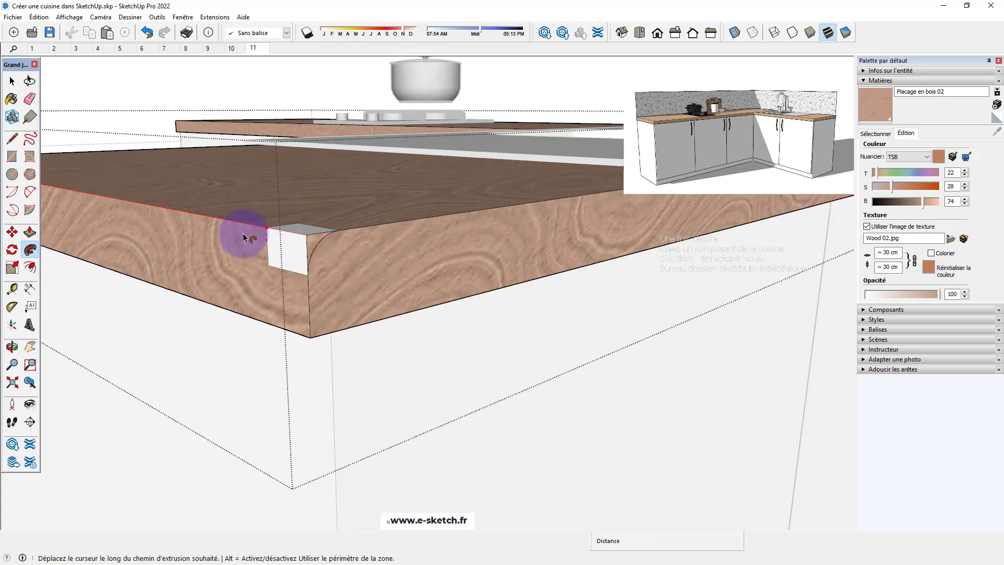
pyautogui.moveTo(243, 238); pyautogui.dragTo(476, 313, button='middle')
pyautogui.scroll(-2, 477, 313)
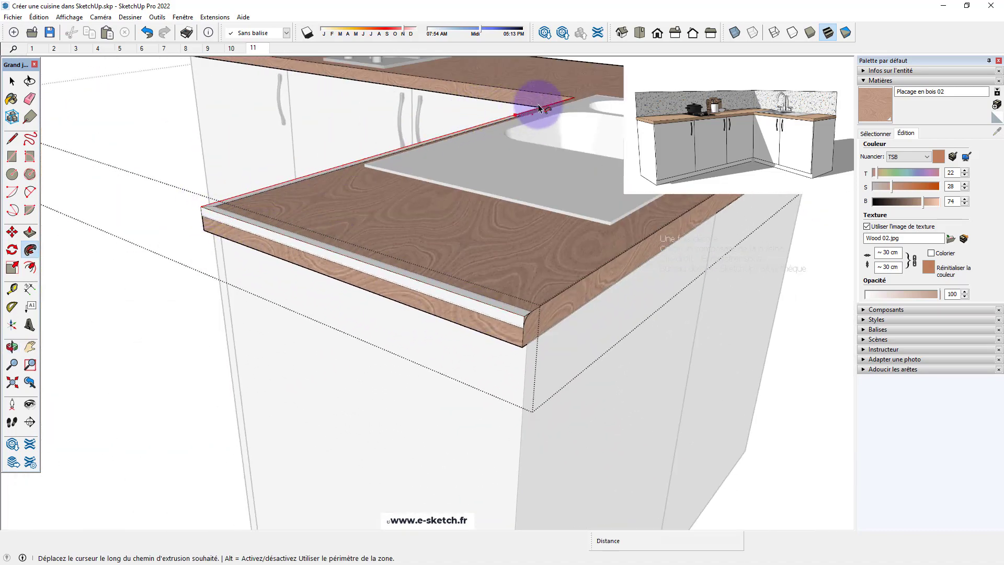
pyautogui.moveTo(392, 86)
pyautogui.mouseDown(button='middle')
pyautogui.moveTo(403, 240)
pyautogui.moveTo(327, 284)
pyautogui.mouseUp(button='middle')
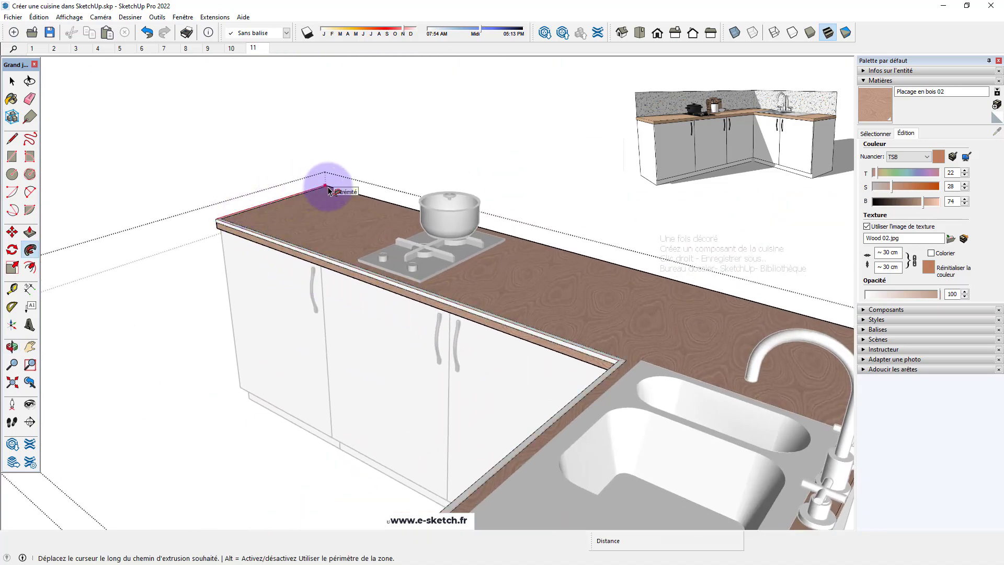
pyautogui.scroll(-4, 327, 179)
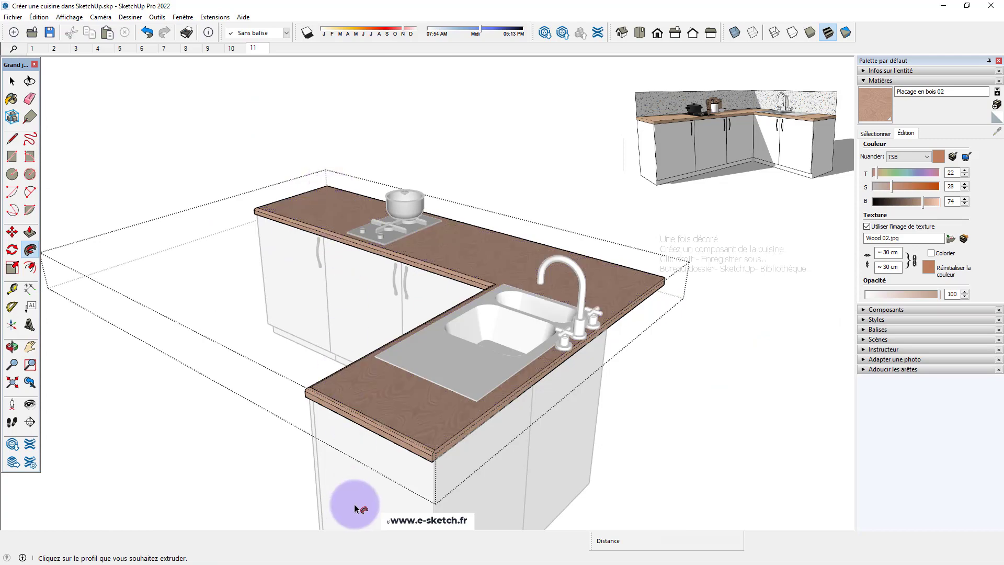
pyautogui.moveTo(355, 511)
pyautogui.mouseDown(button='middle')
pyautogui.moveTo(553, 446)
pyautogui.moveTo(432, 366)
pyautogui.mouseUp(button='middle')
# Inside the worktop group, select the rounded front edge lines
pyautogui.scroll(2, 511, 327)
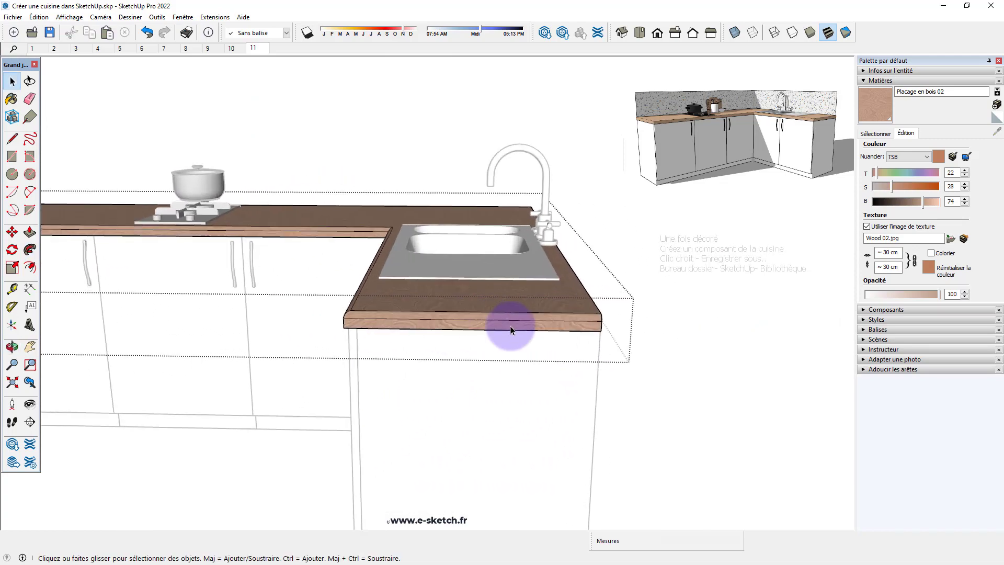
pyautogui.scroll(2, 507, 327)
pyautogui.scroll(-2, 575, 314)
pyautogui.moveTo(594, 309); pyautogui.dragTo(538, 336, button='middle')
pyautogui.scroll(2, 538, 329)
pyautogui.press('space')
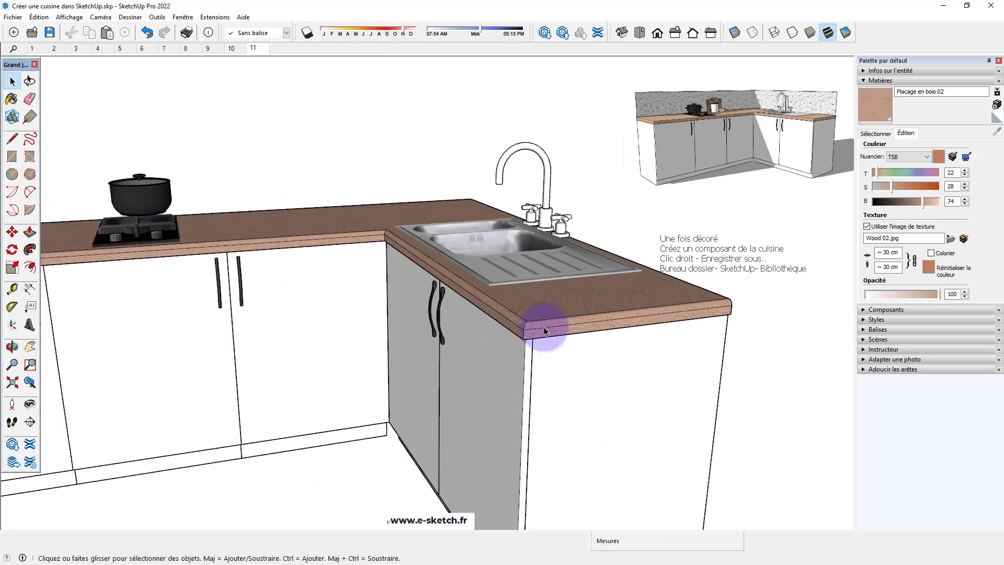
pyautogui.doubleClick(544, 329)
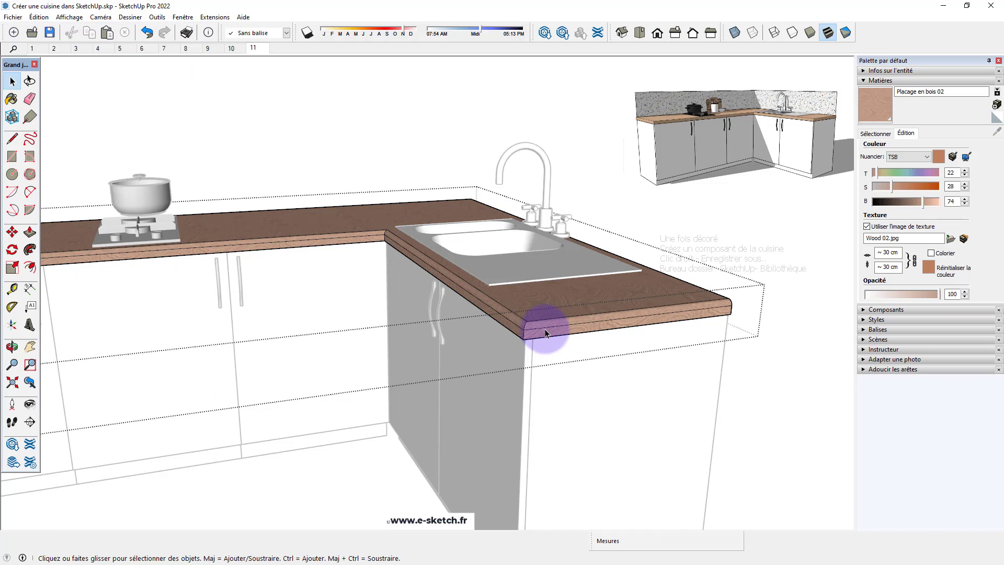
pyautogui.click(544, 329)
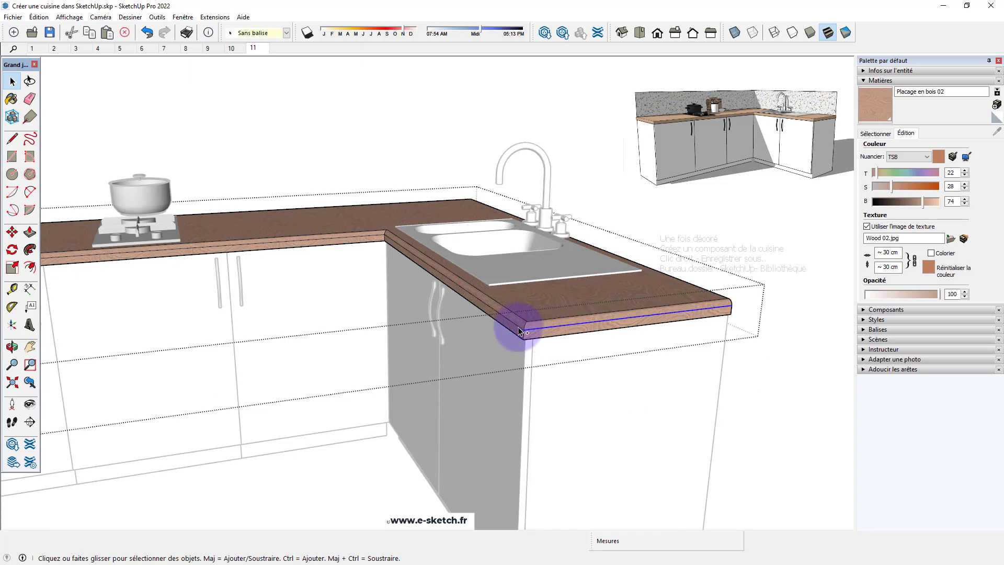
pyautogui.keyDown('ctrl'); pyautogui.click(514, 325); pyautogui.keyUp('ctrl')
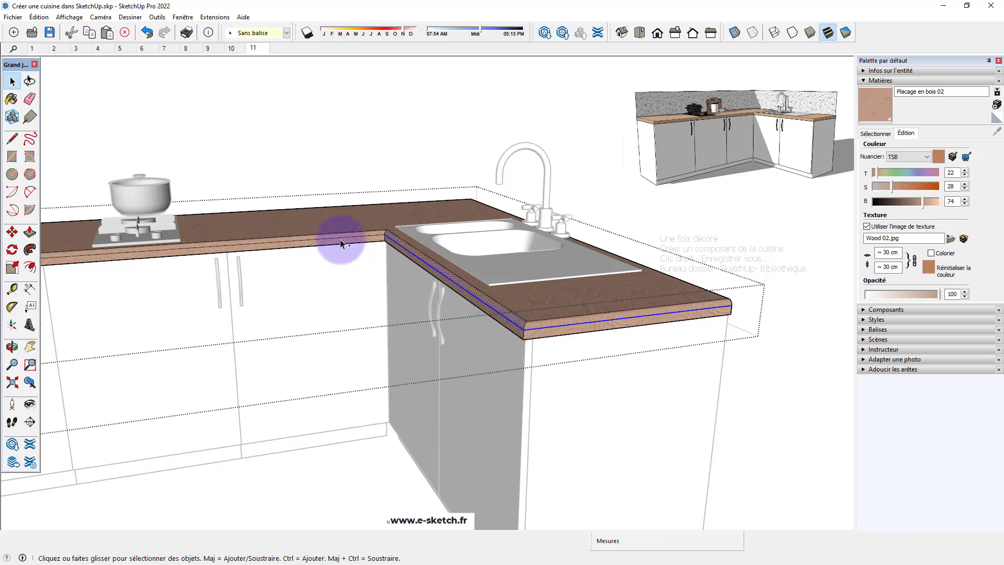
# Keep only the front edge lines selected and hide them with Masquer
pyautogui.moveTo(231, 301)
pyautogui.mouseDown(button='middle')
pyautogui.moveTo(399, 333)
pyautogui.moveTo(297, 318)
pyautogui.mouseUp(button='middle')
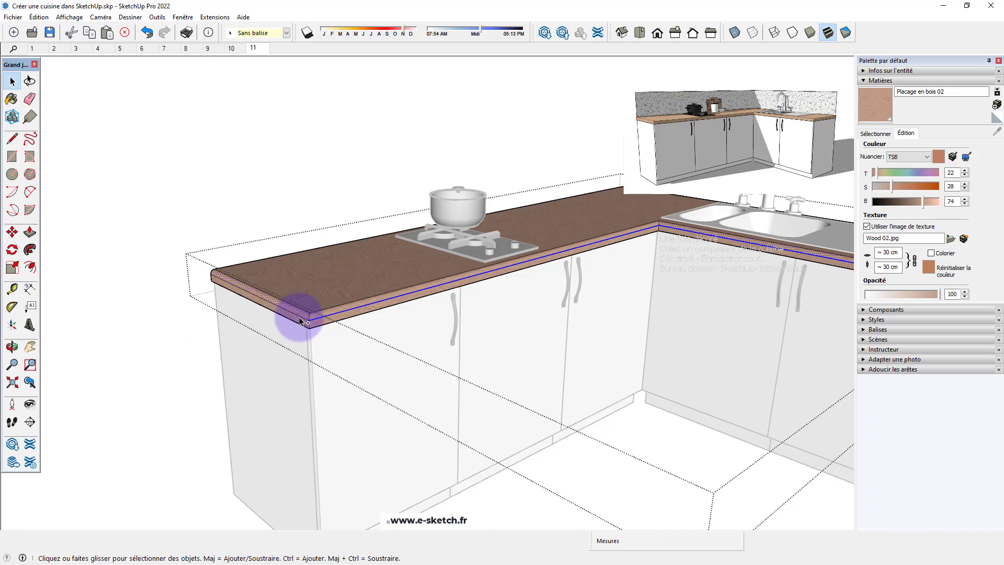
pyautogui.scroll(3, 301, 319)
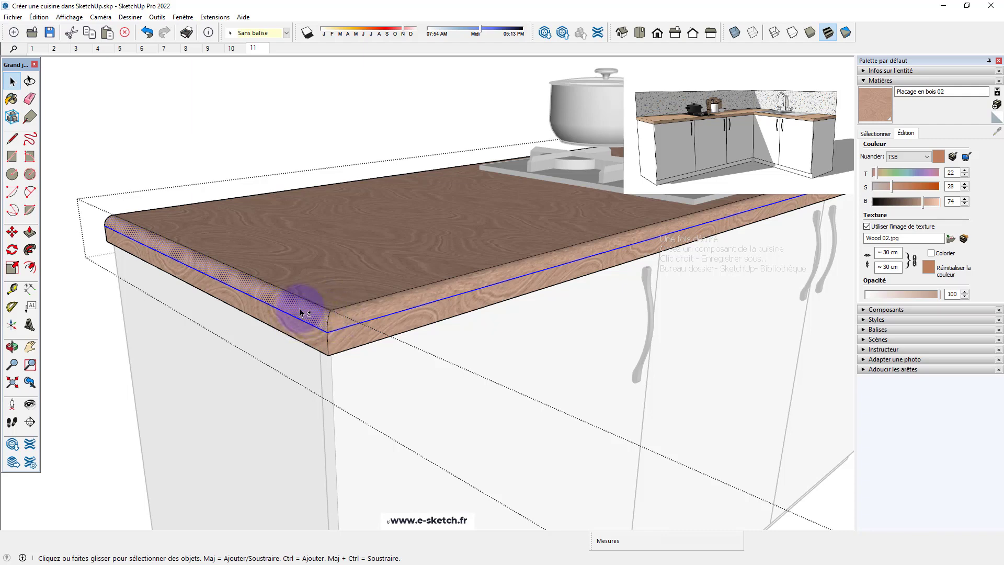
pyautogui.scroll(-2, 293, 307)
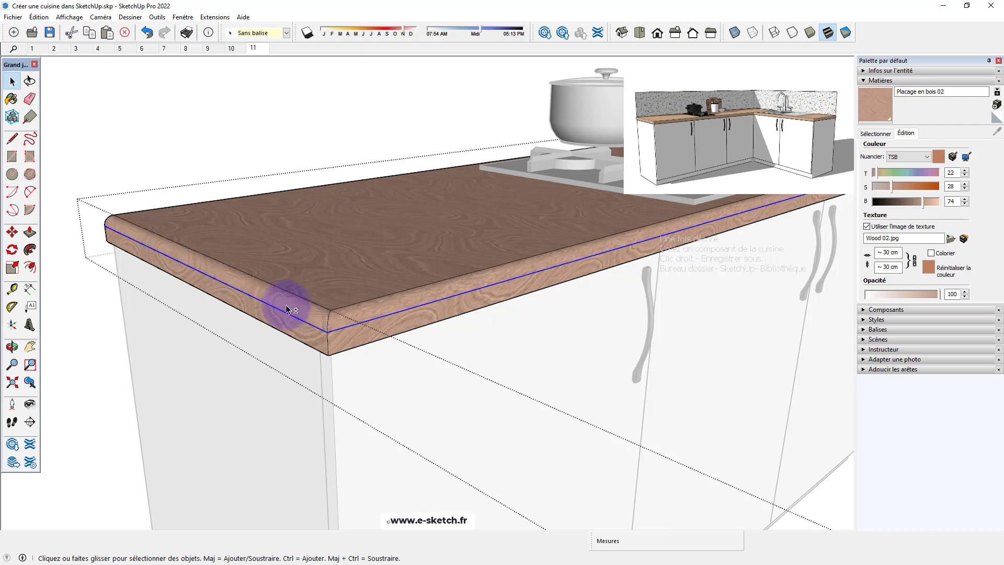
pyautogui.scroll(-2, 277, 303)
pyautogui.scroll(-3, 366, 319)
pyautogui.keyDown('shift'); pyautogui.moveTo(489, 336); pyautogui.dragTo(401, 344, button='middle'); pyautogui.keyUp('shift')
pyautogui.scroll(2, 538, 331)
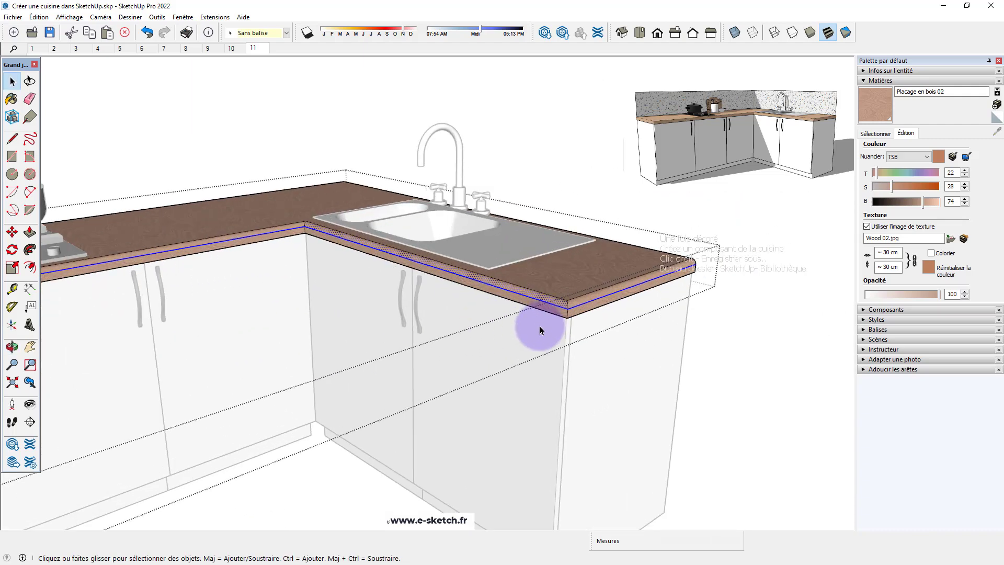
pyautogui.scroll(1, 549, 295)
pyautogui.scroll(2, 562, 281)
pyautogui.keyDown('shift'); pyautogui.click(562, 285); pyautogui.keyUp('shift')
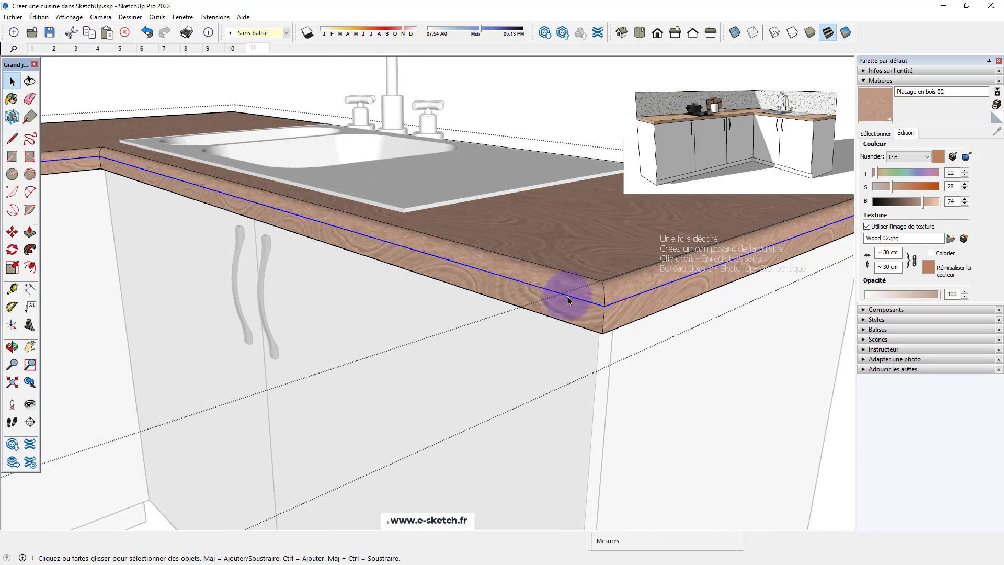
pyautogui.rightClick(568, 300)
pyautogui.click(594, 329)
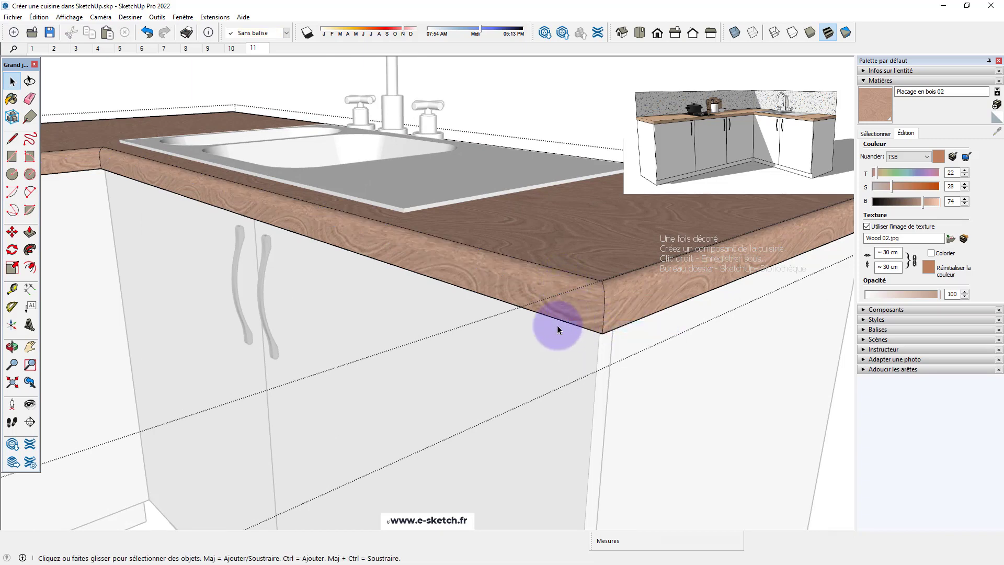
pyautogui.scroll(-2, 557, 329)
pyautogui.scroll(-2, 537, 329)
pyautogui.scroll(-1, 537, 319)
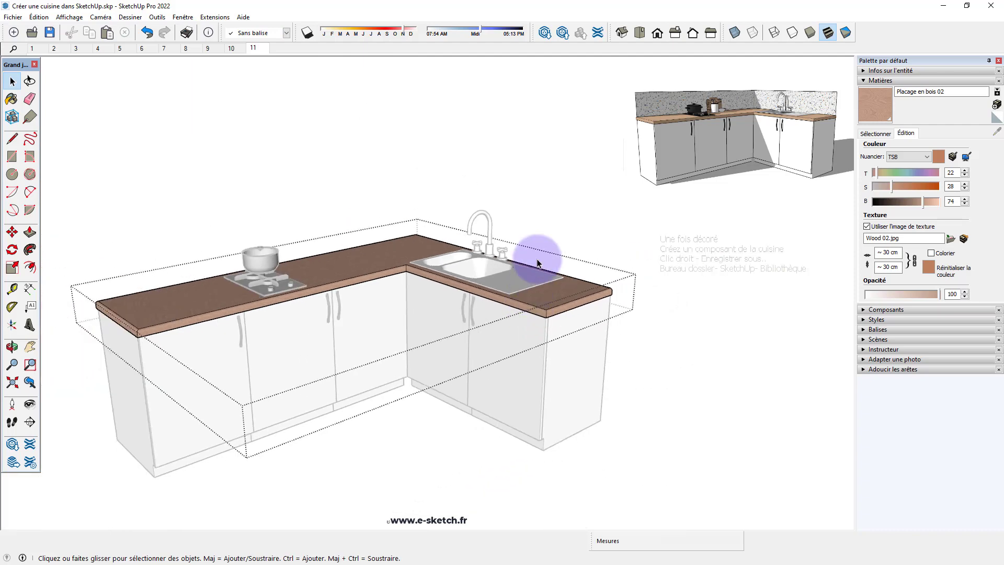
# Hide the short vertical edge at the bottom of the left cabinet's door with Masquer
pyautogui.click(566, 211)
pyautogui.moveTo(468, 341)
pyautogui.mouseDown(button='middle')
pyautogui.moveTo(489, 325)
pyautogui.moveTo(339, 398)
pyautogui.mouseUp(button='middle')
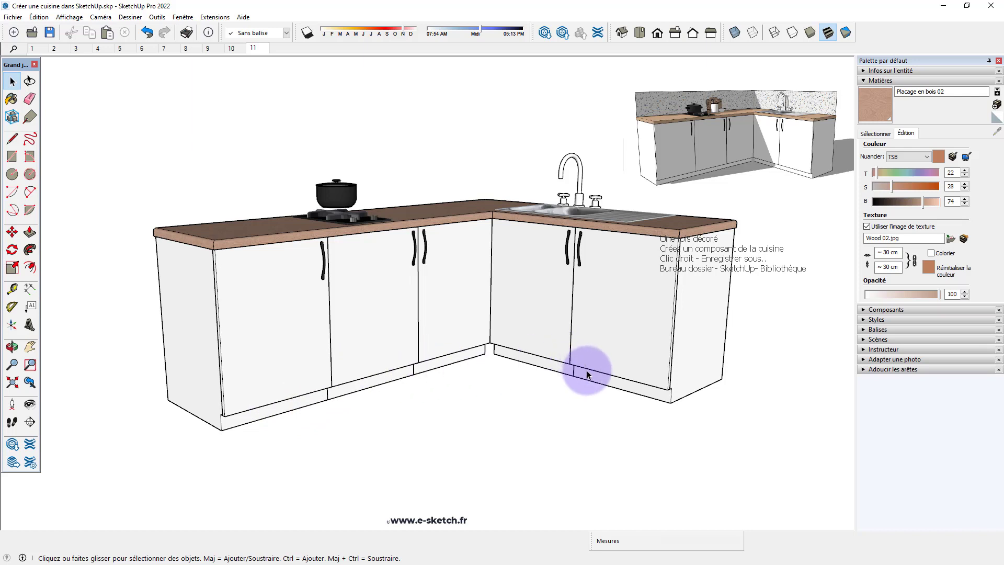
pyautogui.doubleClick(297, 407)
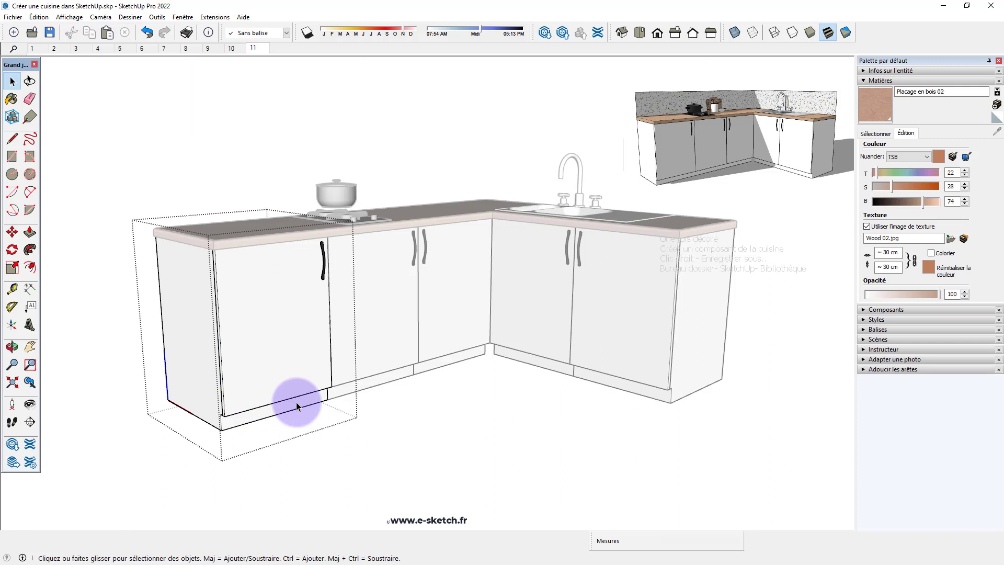
pyautogui.doubleClick(297, 407)
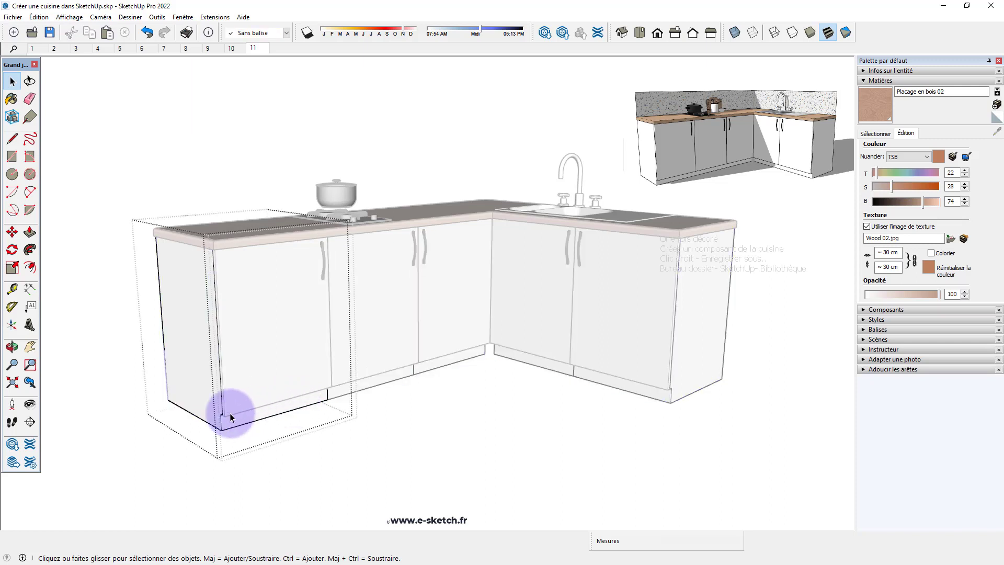
pyautogui.click(327, 394)
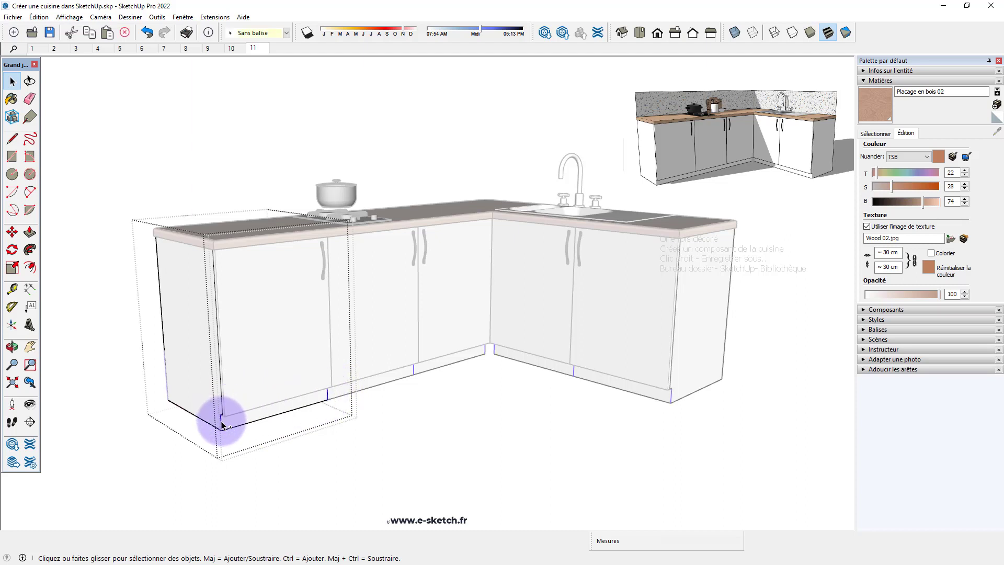
pyautogui.rightClick(222, 424)
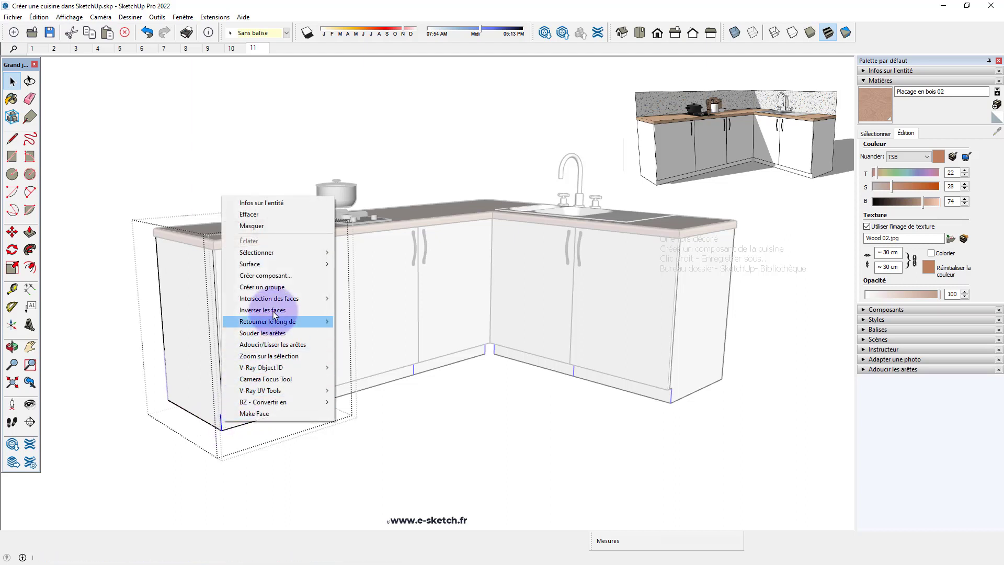
pyautogui.click(259, 225)
# Draw a small rectangle under the cabinets closing the plinth gap at the L's inner corner
pyautogui.scroll(2, 459, 412)
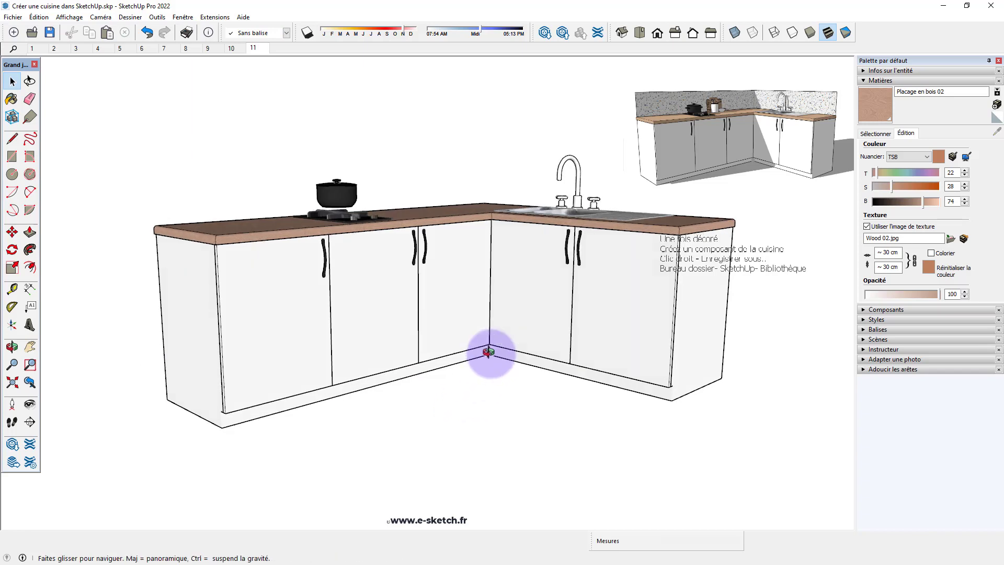
pyautogui.scroll(3, 481, 368)
pyautogui.scroll(5, 481, 368)
pyautogui.moveTo(481, 369); pyautogui.dragTo(477, 314, button='middle')
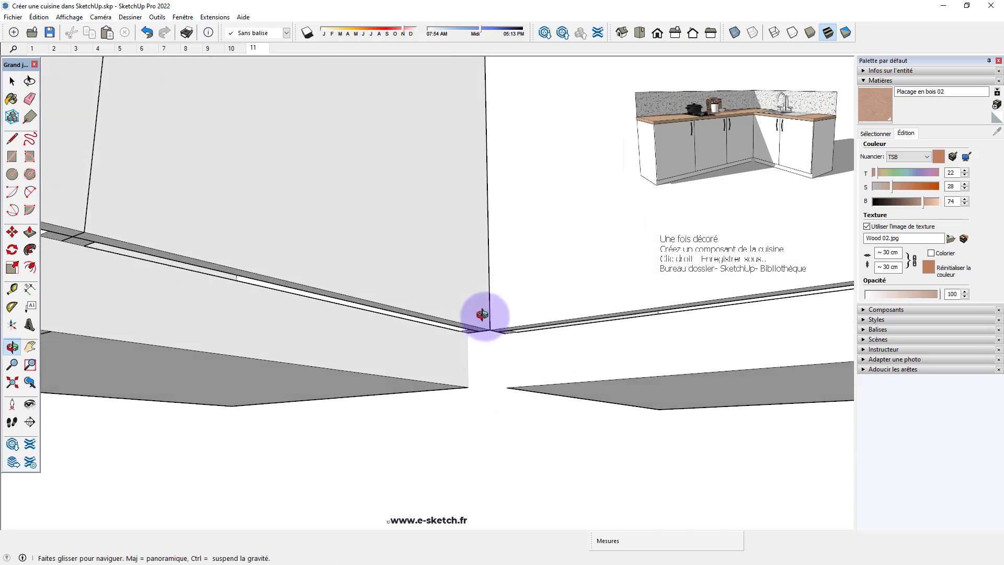
pyautogui.press('r')
pyautogui.click(469, 386)
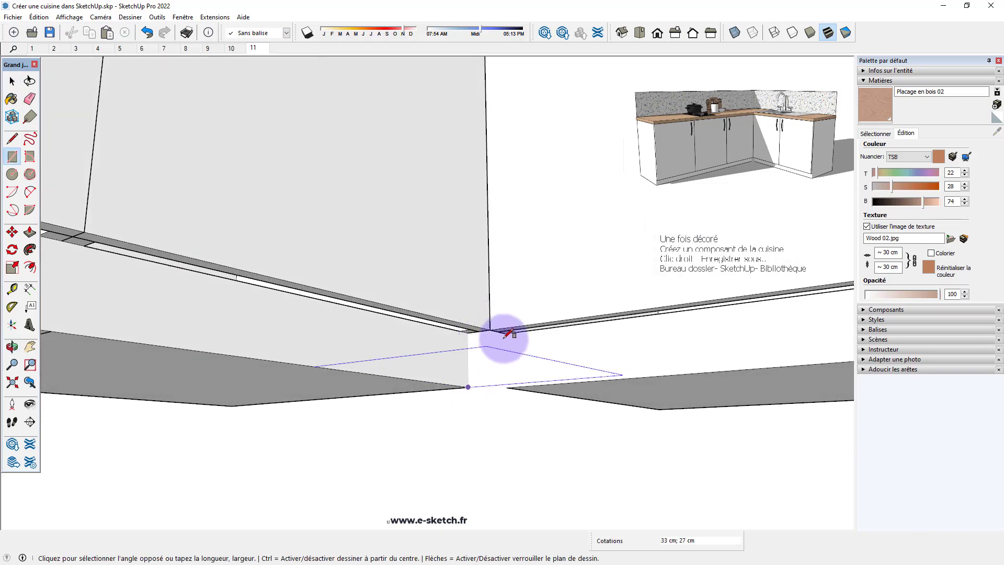
pyautogui.click(505, 331)
pyautogui.press('space')
pyautogui.moveTo(489, 347); pyautogui.dragTo(446, 364, button='middle')
pyautogui.scroll(-5, 446, 364)
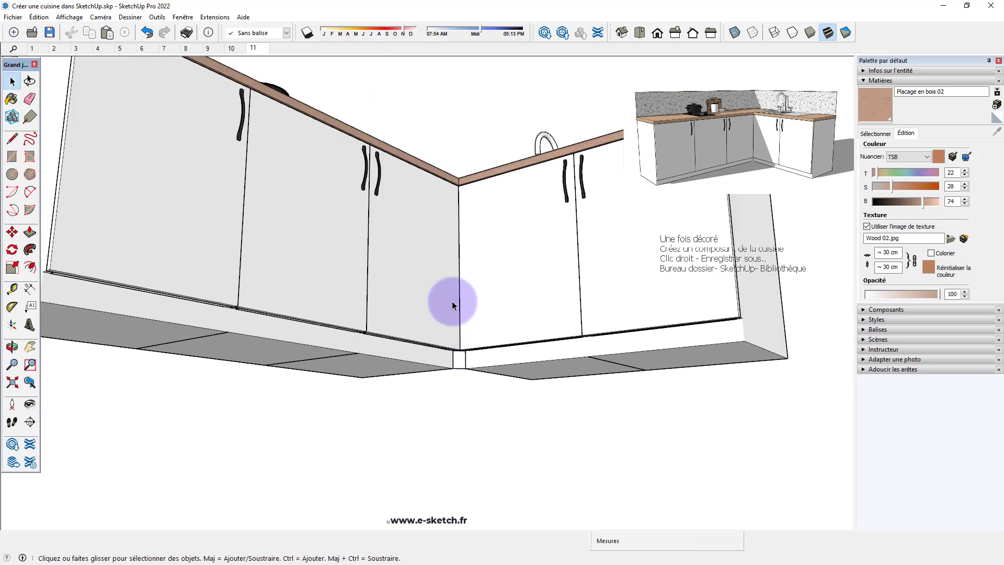
pyautogui.moveTo(453, 303); pyautogui.dragTo(403, 482, button='middle')
pyautogui.scroll(-3, 410, 379)
pyautogui.scroll(-2, 411, 383)
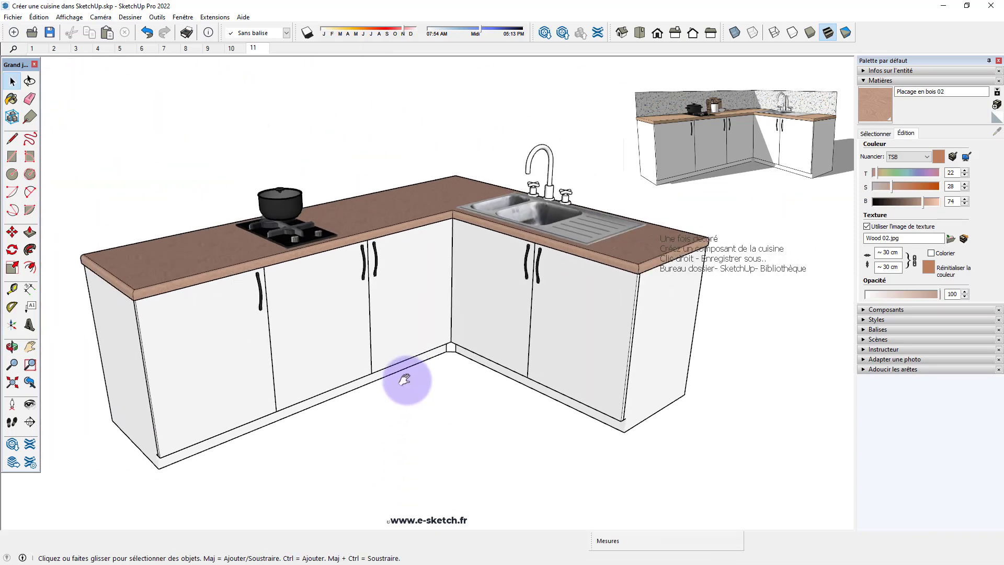
pyautogui.moveTo(403, 380)
pyautogui.mouseDown(button='middle')
pyautogui.moveTo(375, 366)
pyautogui.moveTo(399, 364)
pyautogui.mouseUp(button='middle')
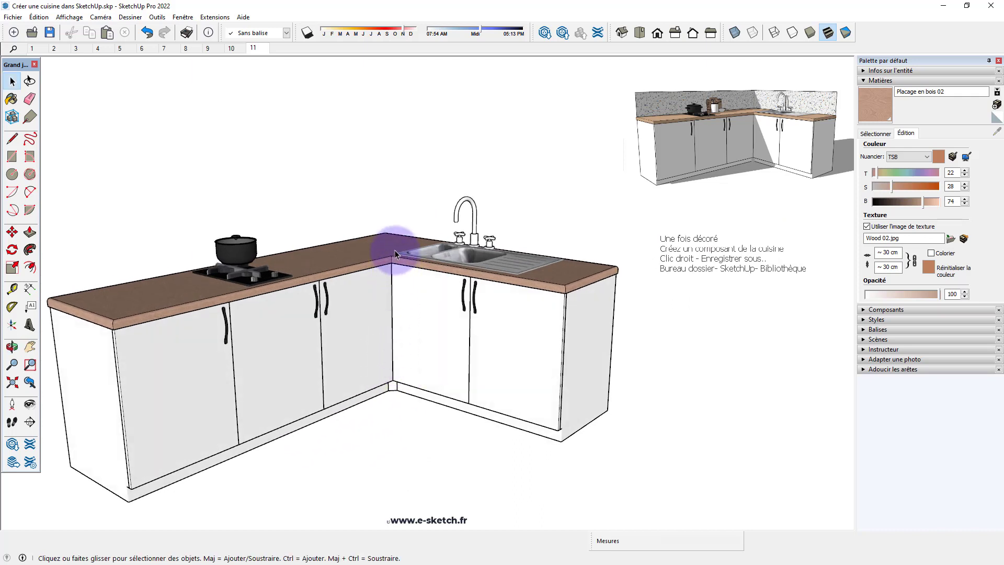
# Start a vertical 181 × 17 cm backsplash rectangle from the worktop's back corner
pyautogui.press('r')
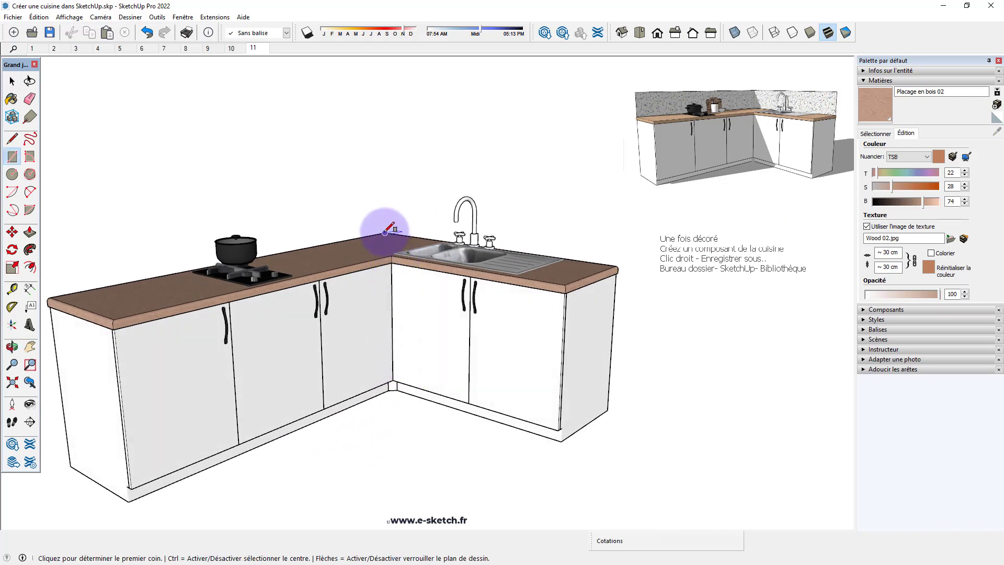
pyautogui.click(385, 232)
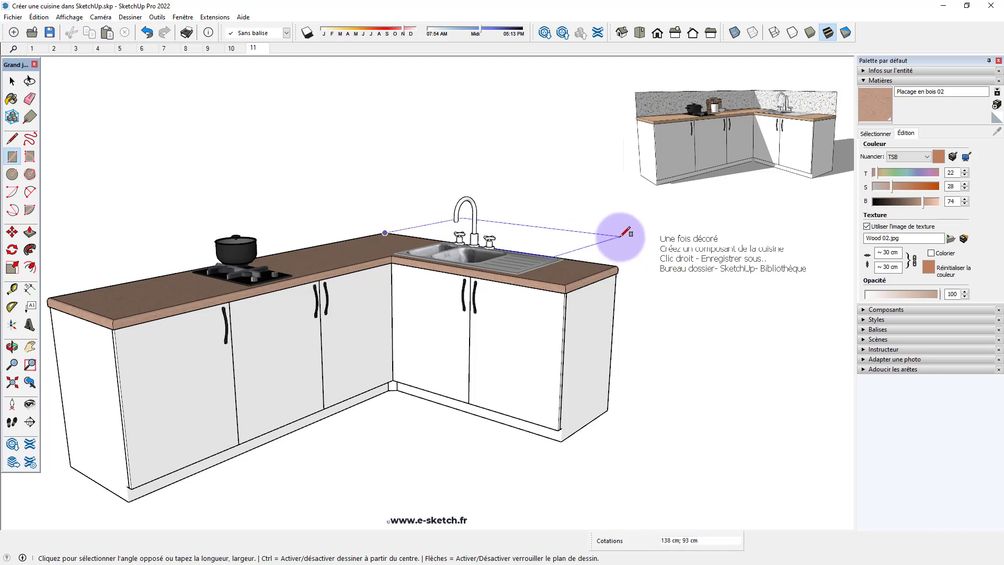
pyautogui.press('Right')
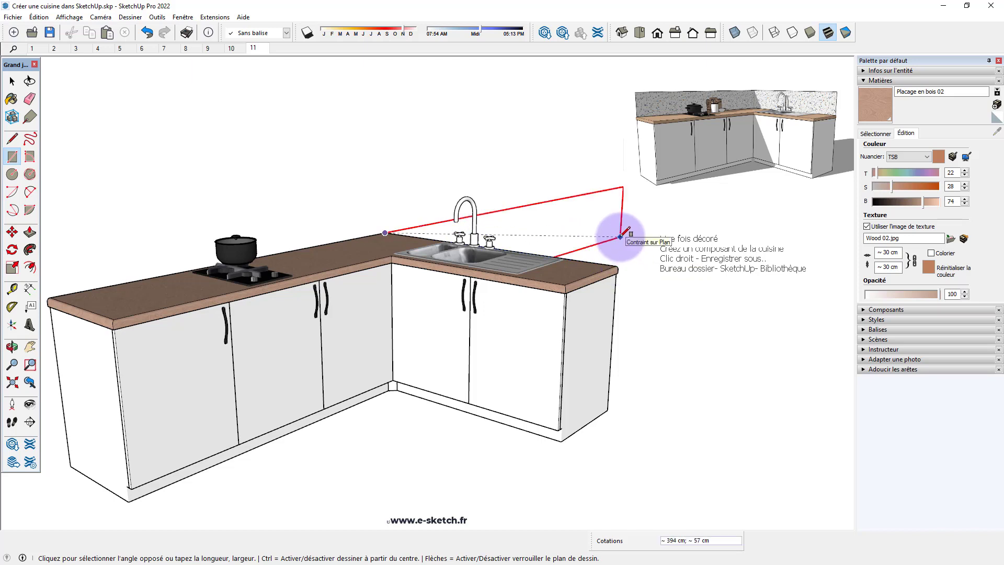
pyautogui.press('Left')
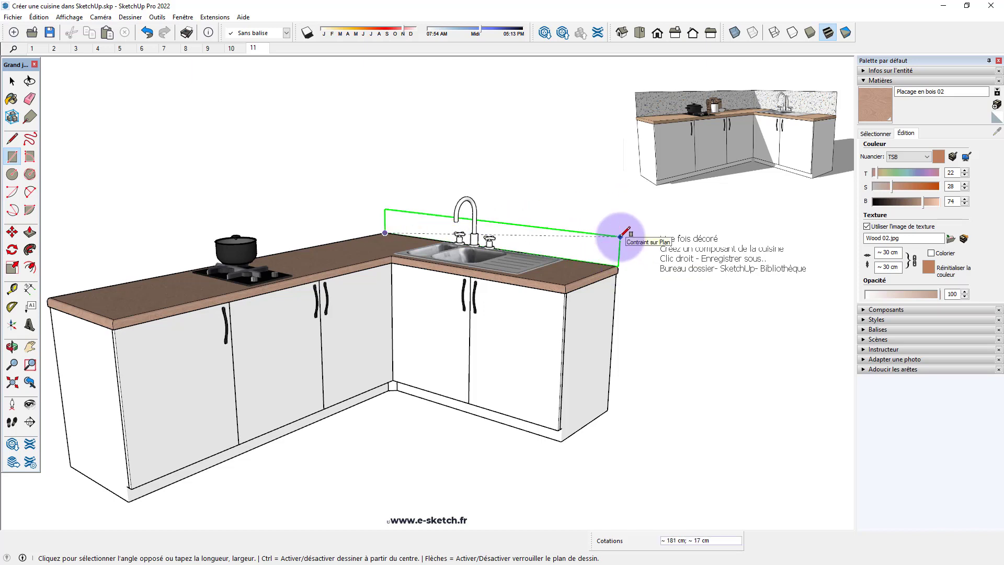
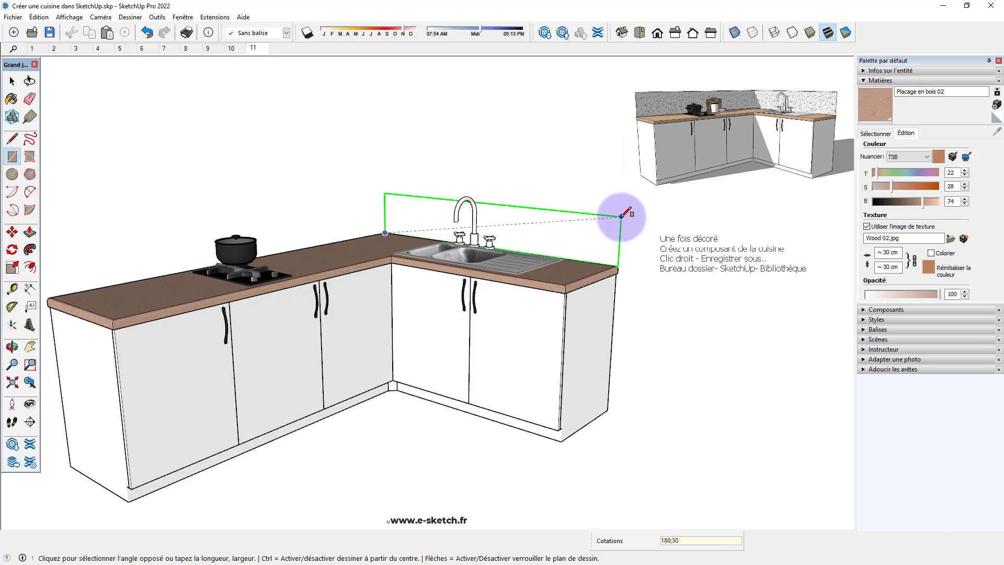
# Finish the 180 by 30 cm sink backsplash and add a 239 by 30 cm panel behind the stove
pyautogui.click(622, 215)
pyautogui.moveTo(609, 218)
pyautogui.mouseDown(button='middle')
pyautogui.moveTo(485, 285)
pyautogui.moveTo(502, 176)
pyautogui.mouseUp(button='middle')
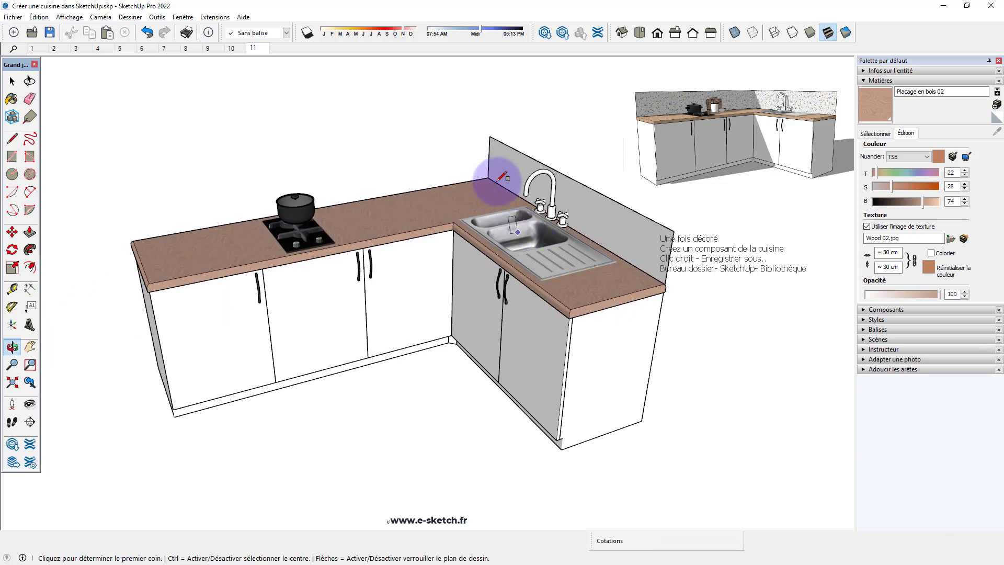
pyautogui.click(488, 178)
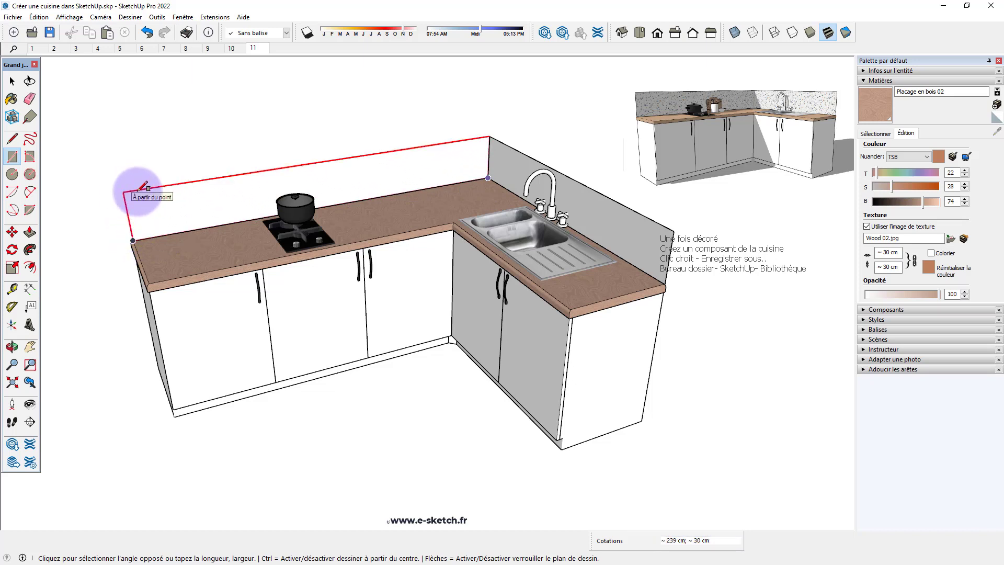
pyautogui.press('shift')
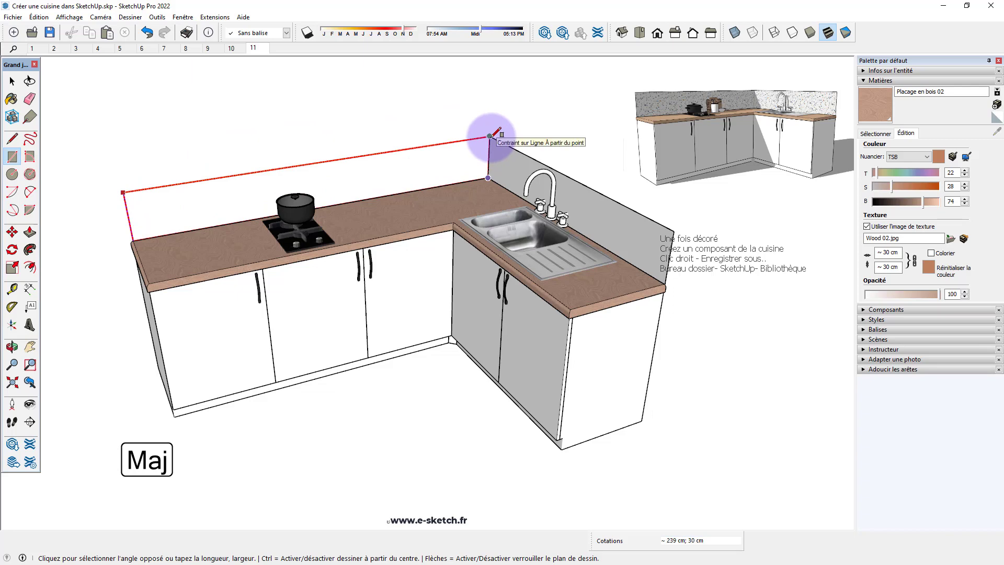
pyautogui.click(490, 135)
pyautogui.moveTo(336, 358); pyautogui.dragTo(411, 291, button='middle')
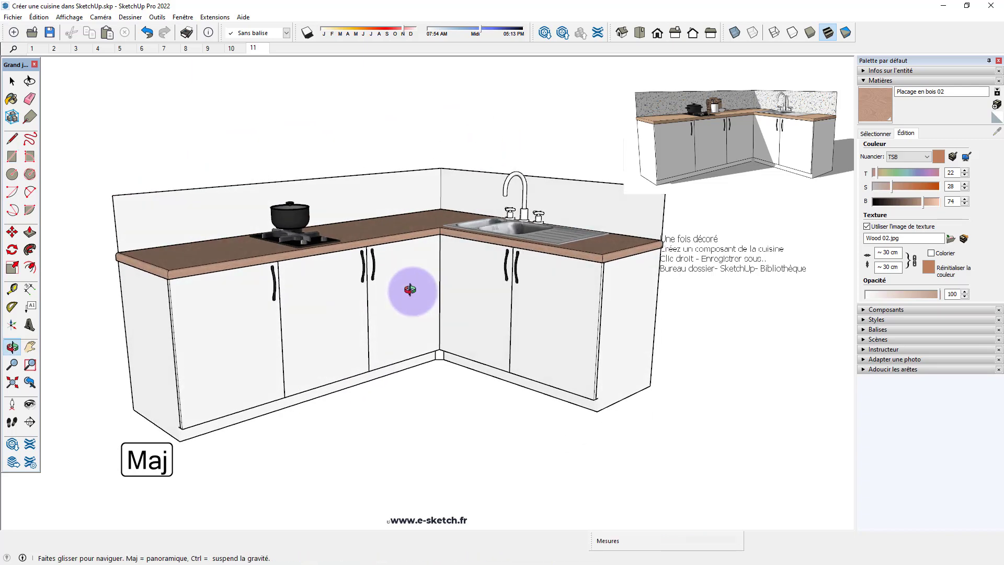
pyautogui.press('space')
# Group all connected backsplash faces with Créer un groupe, then deselect
pyautogui.tripleClick(383, 198)
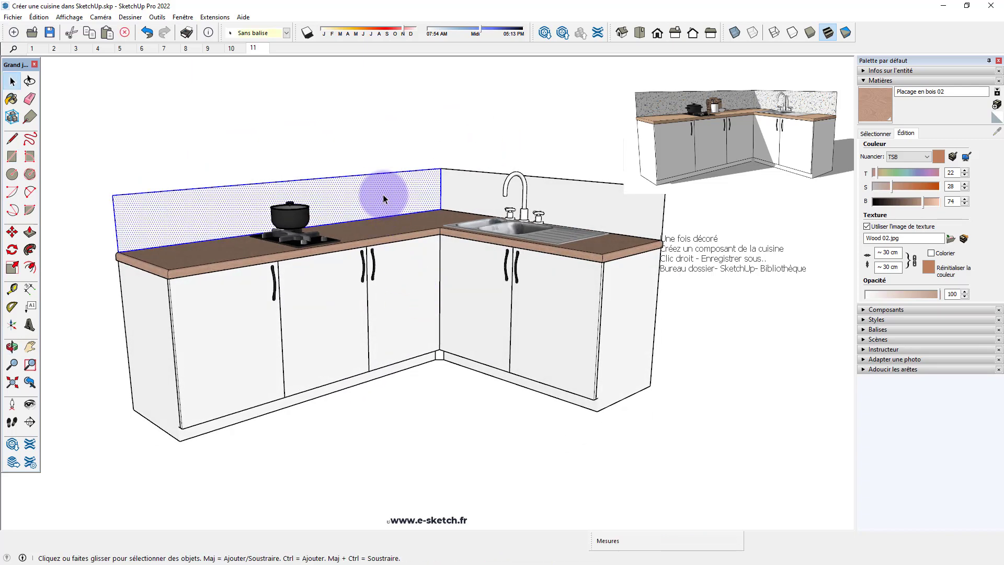
pyautogui.rightClick(382, 195)
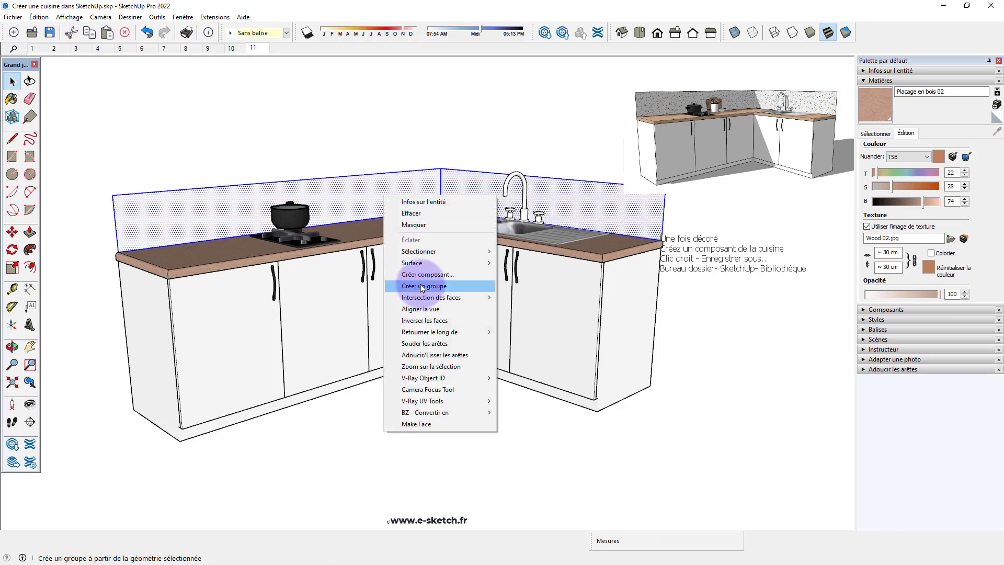
pyautogui.click(415, 286)
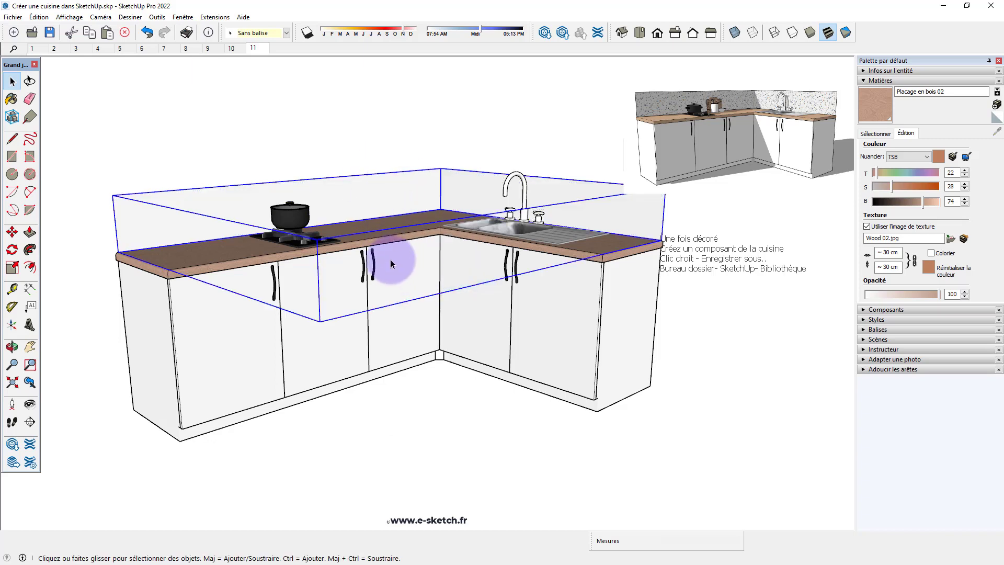
pyautogui.scroll(-2, 393, 293)
pyautogui.click(392, 362)
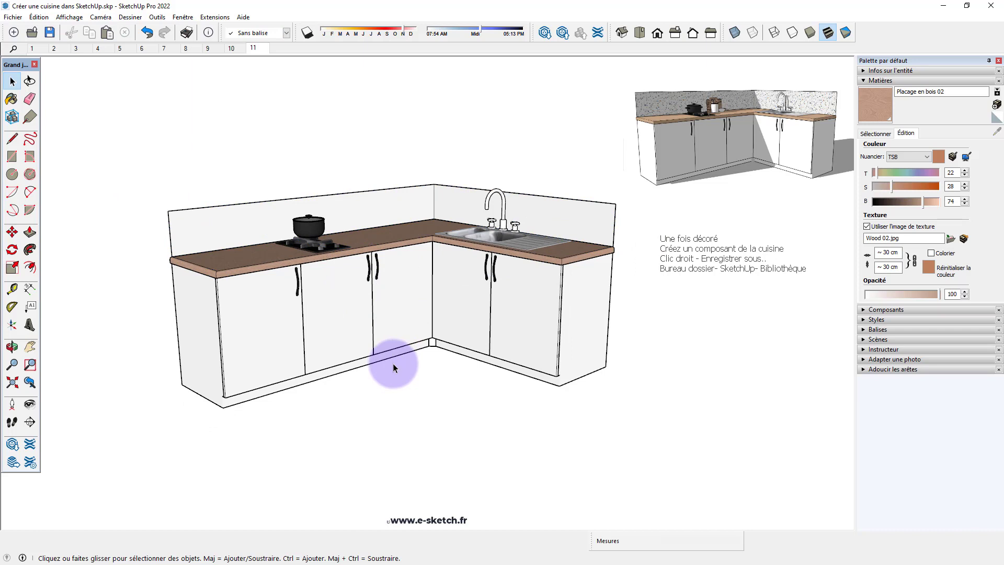
# Place the kitchen utensils component (jar, cutting boards, mortar) in the counter's back corner
pyautogui.click(864, 81)
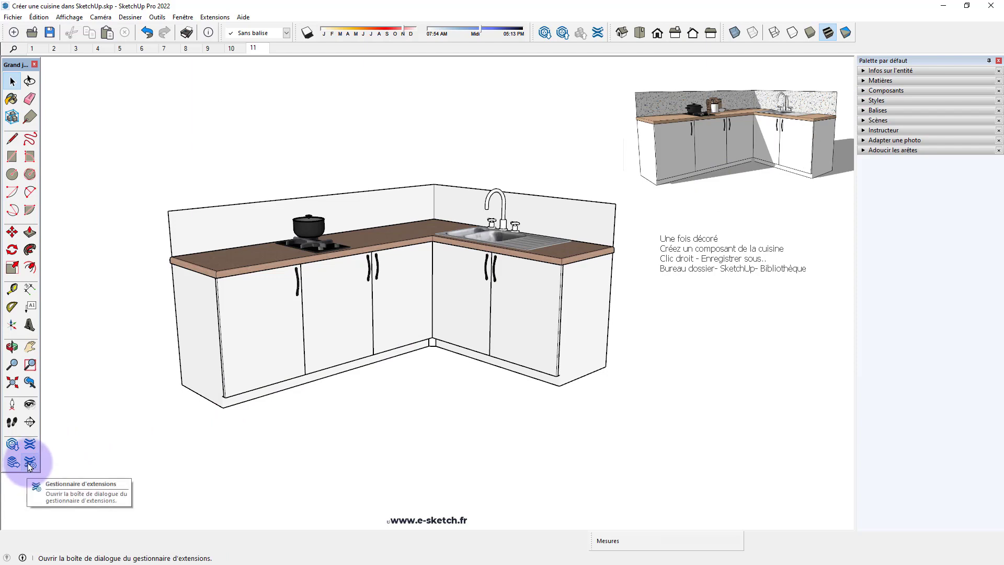
pyautogui.click(865, 91)
pyautogui.click(927, 158)
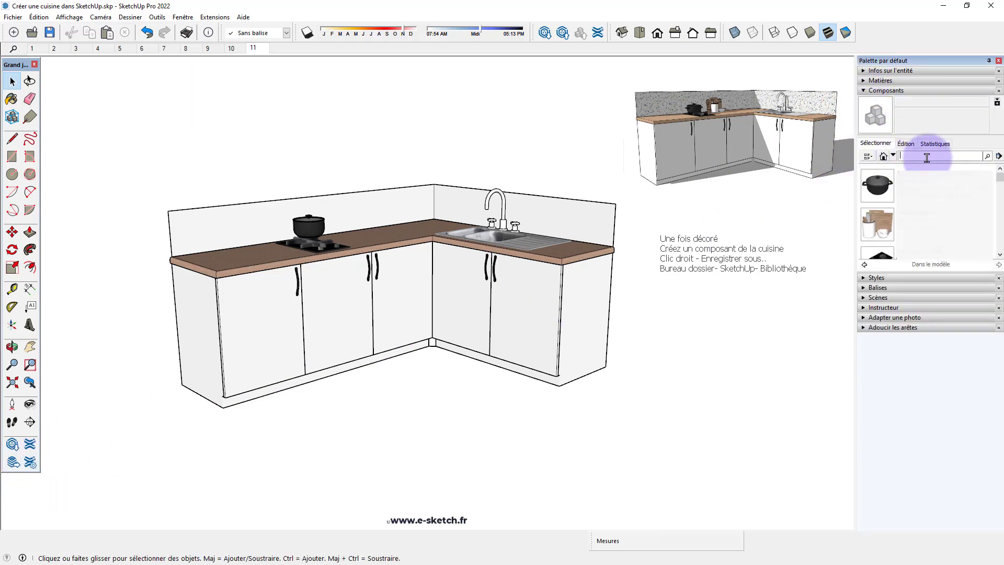
pyautogui.click(877, 224)
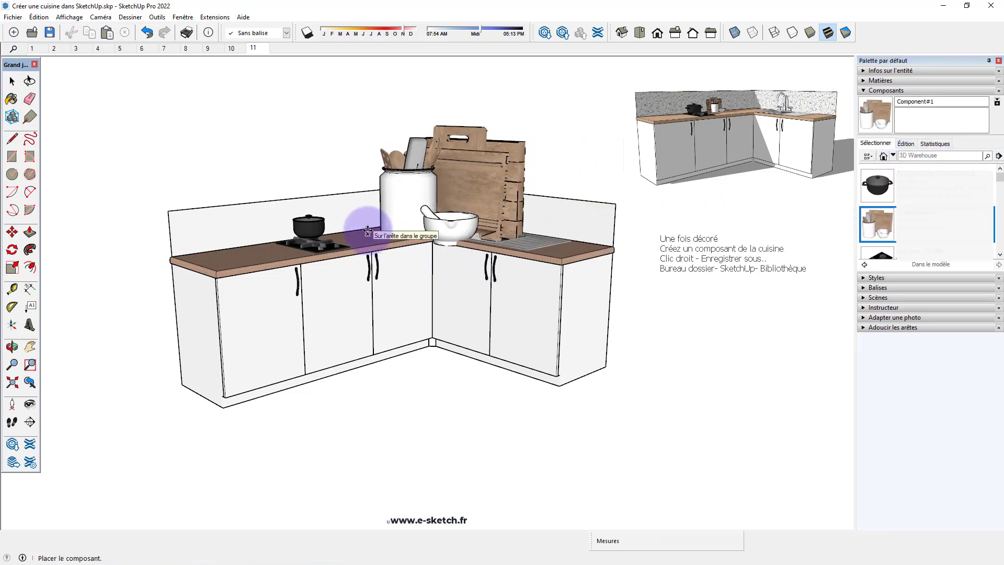
pyautogui.click(349, 230)
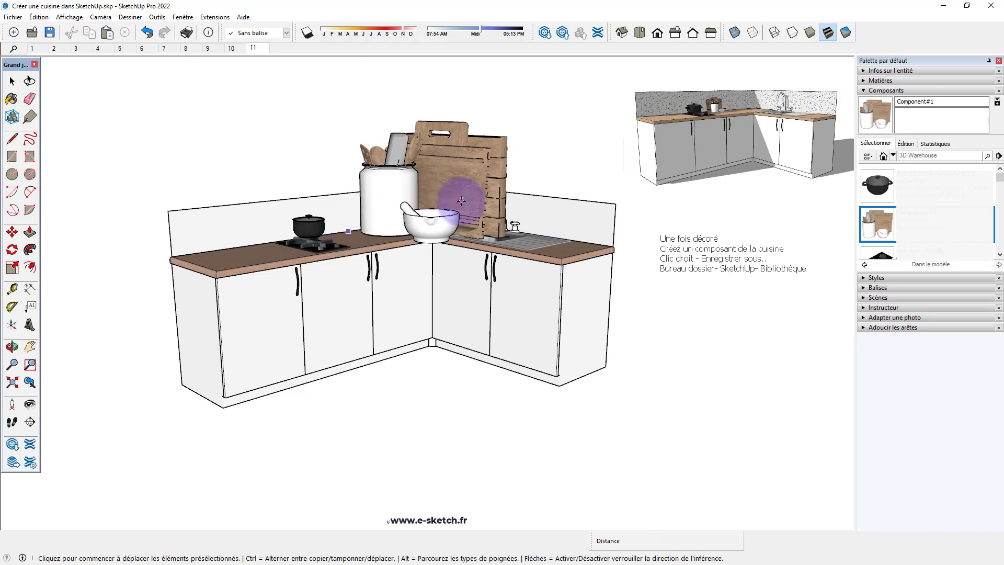
pyautogui.moveTo(465, 188); pyautogui.dragTo(511, 322, button='middle')
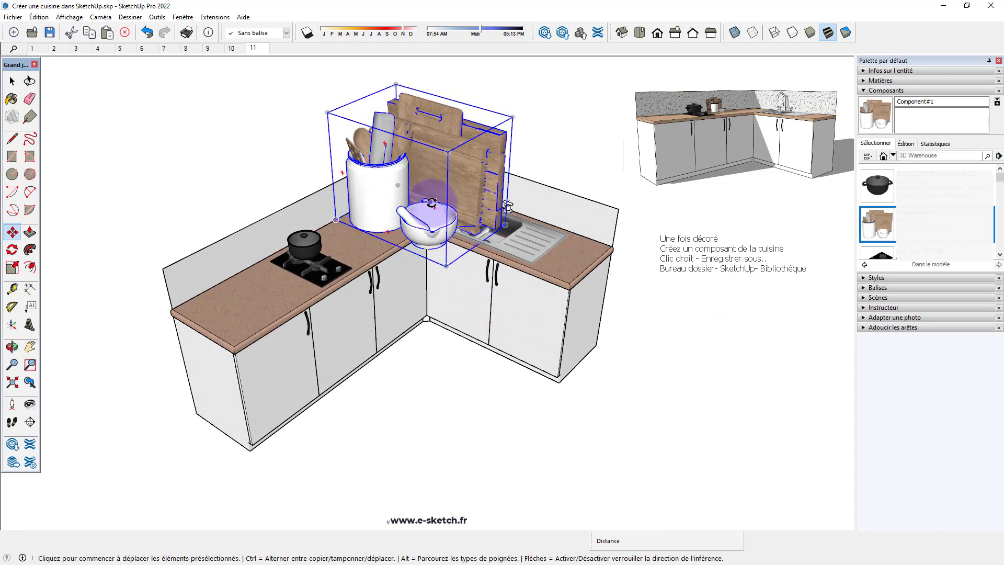
pyautogui.keyDown('shift'); pyautogui.moveTo(442, 224); pyautogui.dragTo(452, 247, button='middle'); pyautogui.keyUp('shift')
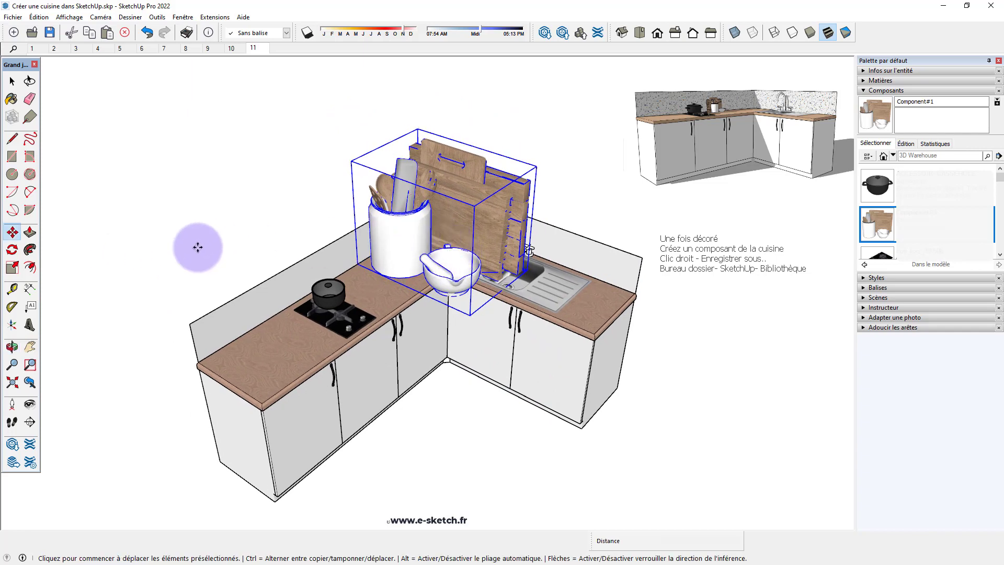
pyautogui.press('space')
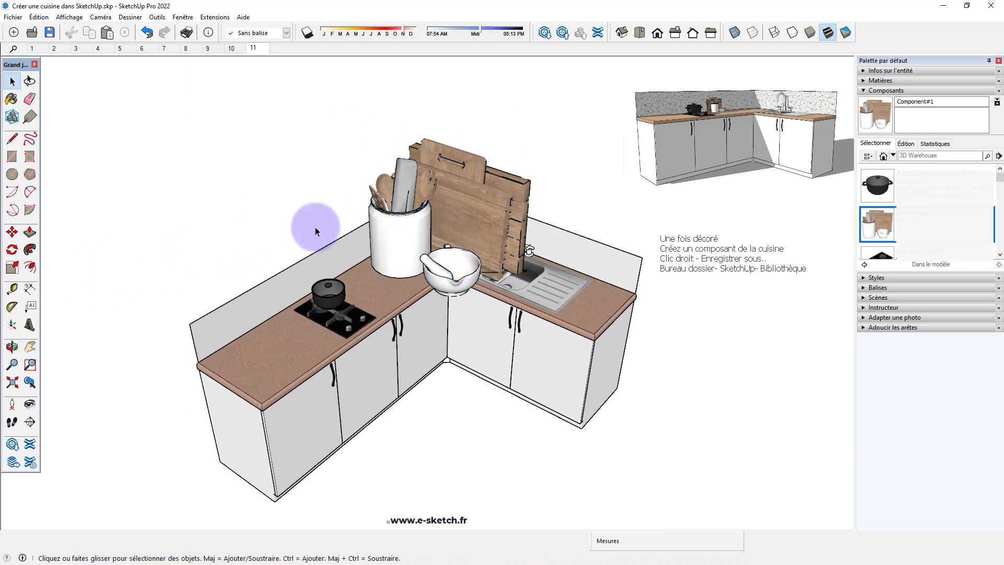
# Scale the utensil set down to 0,40 with a corner grip
pyautogui.click(12, 267)
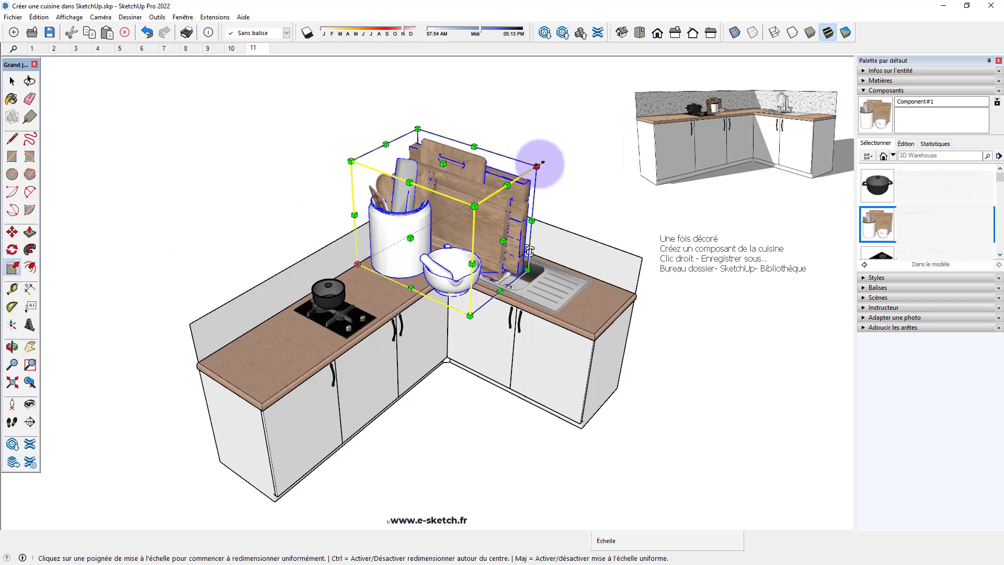
pyautogui.moveTo(537, 166); pyautogui.dragTo(424, 221)
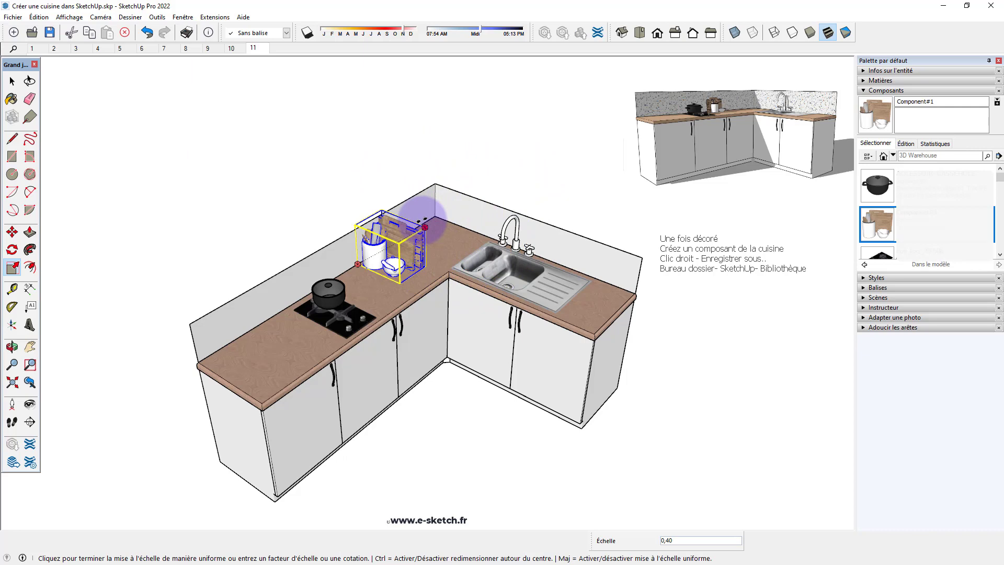
pyautogui.scroll(3, 413, 245)
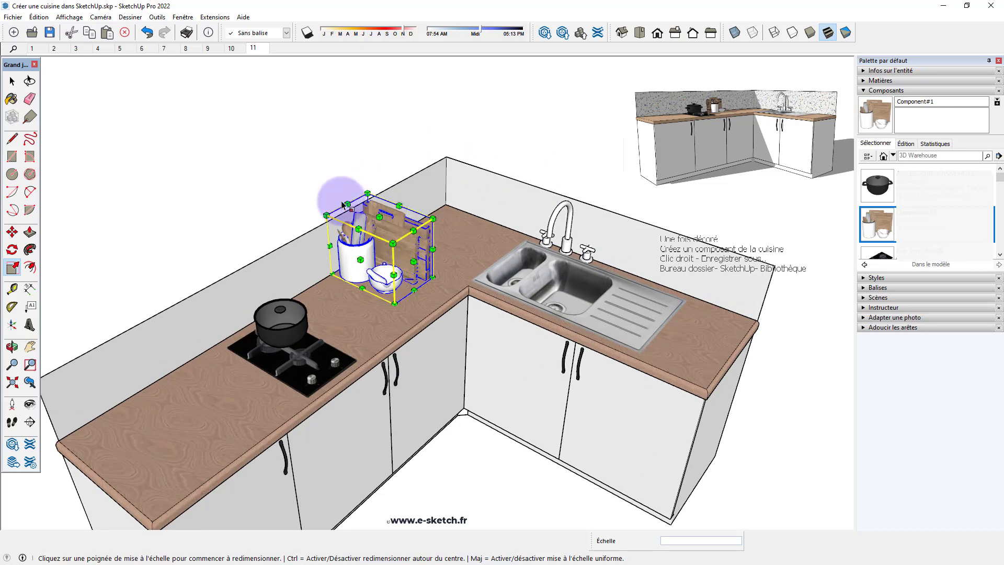
# Rotate the utensil set 90° and nudge it against the backsplash beside the stove
pyautogui.press('m')
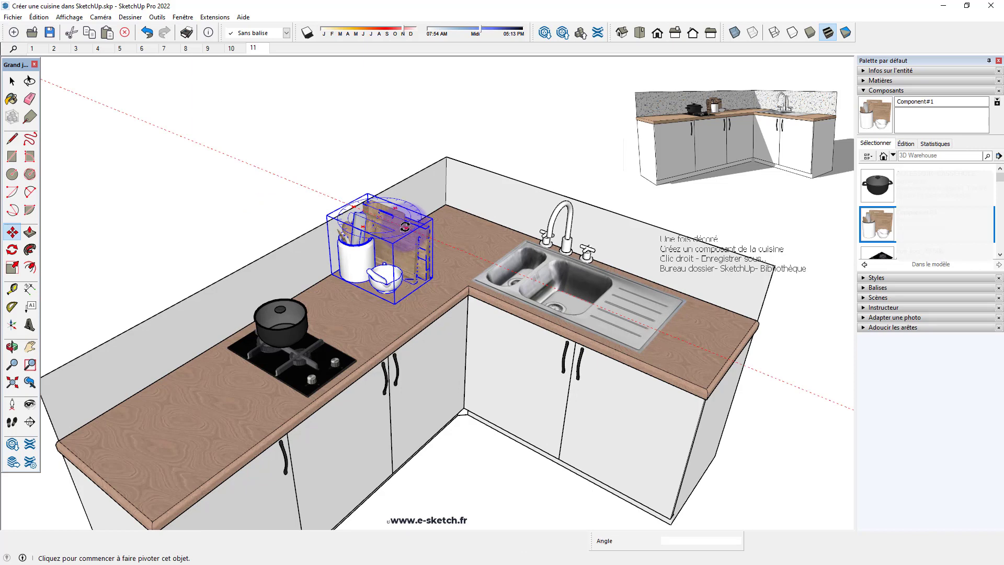
pyautogui.scroll(2, 405, 226)
pyautogui.click(409, 226)
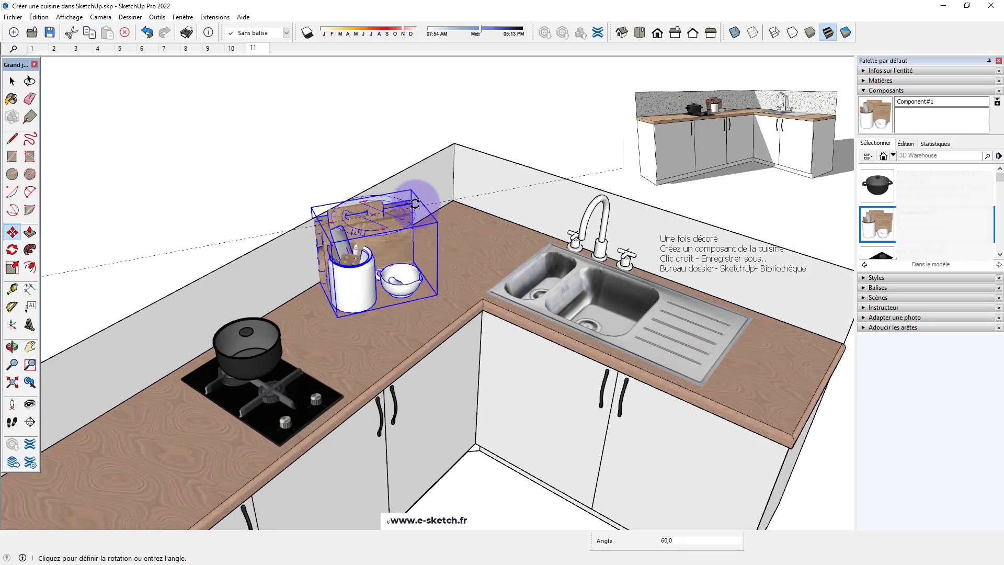
pyautogui.click(409, 191)
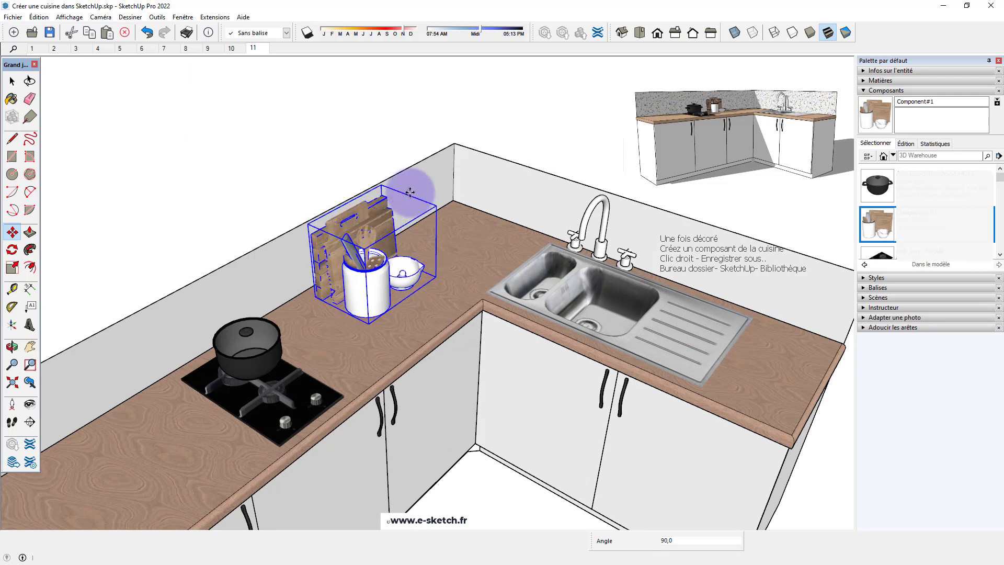
pyautogui.click(309, 289)
pyautogui.scroll(-3, 314, 293)
pyautogui.moveTo(325, 298)
pyautogui.mouseDown(button='middle')
pyautogui.moveTo(404, 319)
pyautogui.moveTo(381, 213)
pyautogui.mouseUp(button='middle')
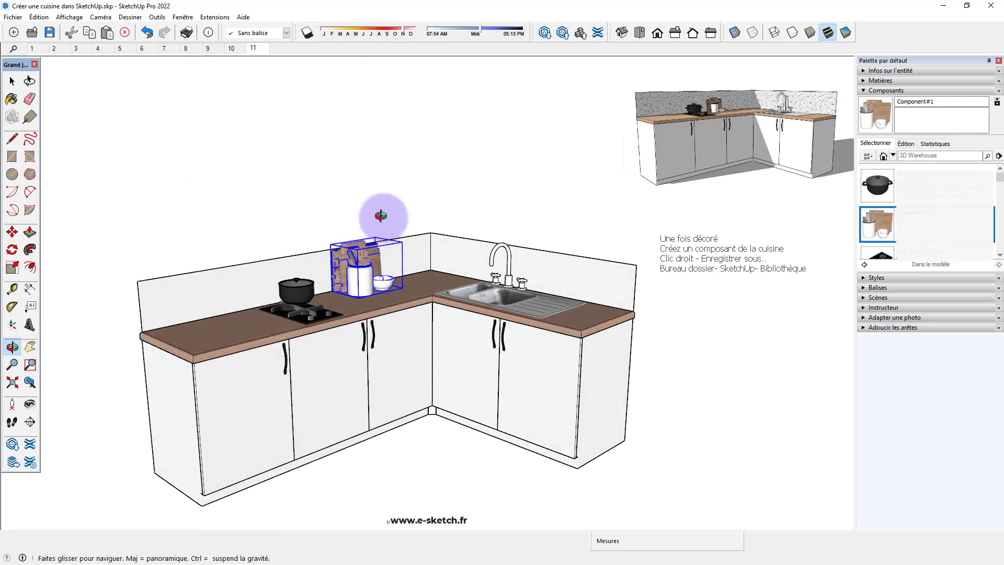
pyautogui.keyDown('shift'); pyautogui.moveTo(381, 324); pyautogui.dragTo(366, 250, button='middle'); pyautogui.keyUp('shift')
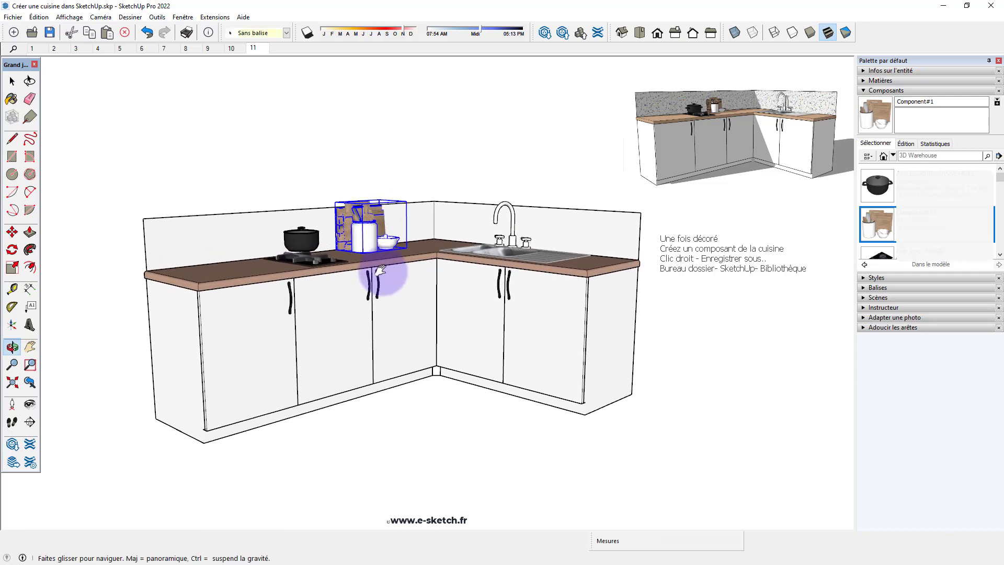
# Select the left base cabinet and choose grey Couleur M02 from the Couleurs materials
pyautogui.click(248, 360)
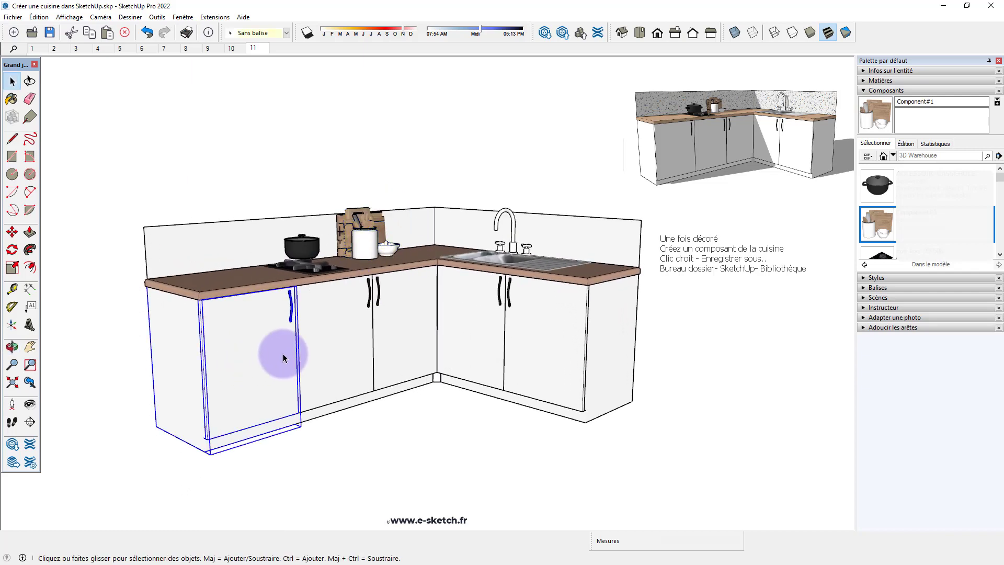
pyautogui.click(865, 81)
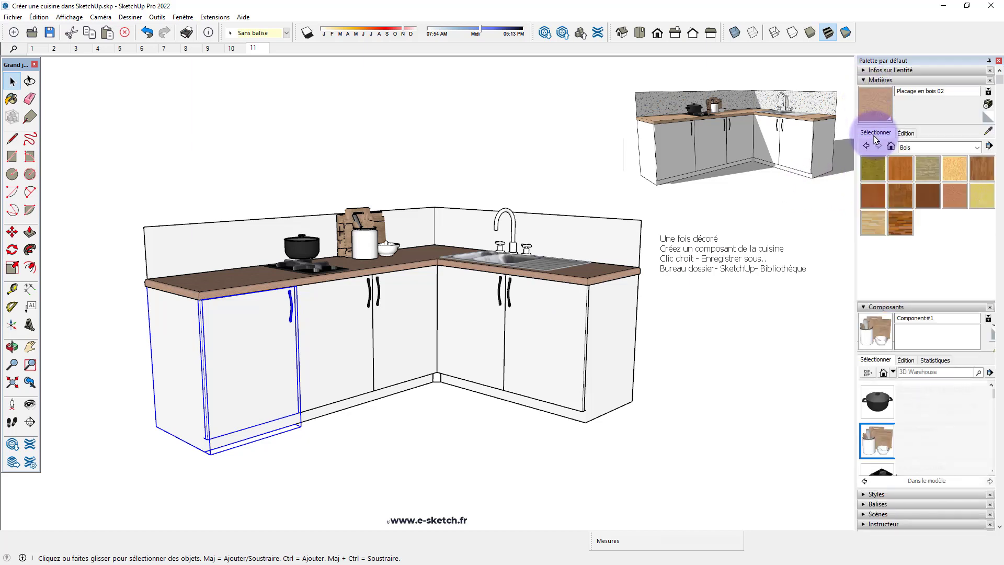
pyautogui.click(930, 148)
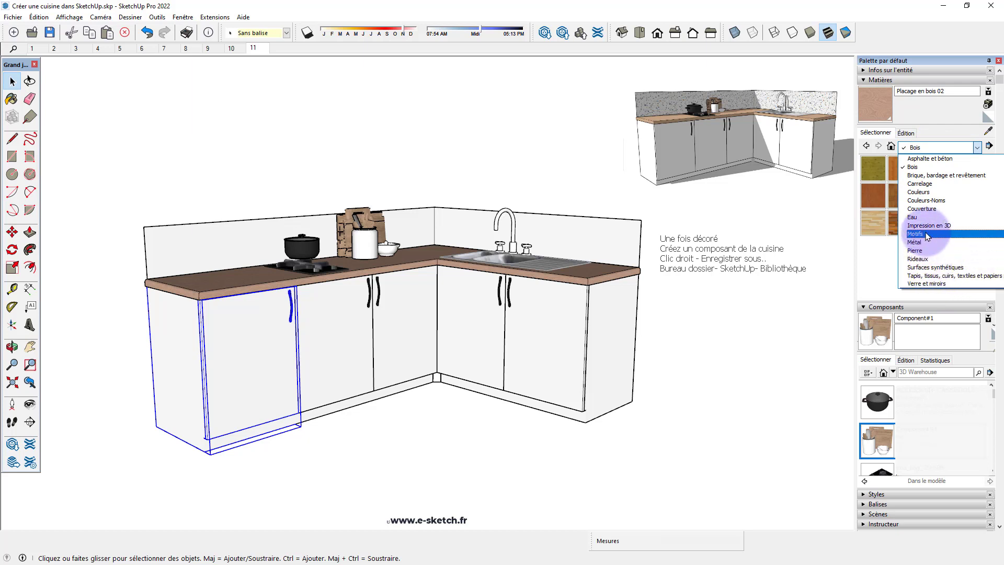
pyautogui.click(925, 192)
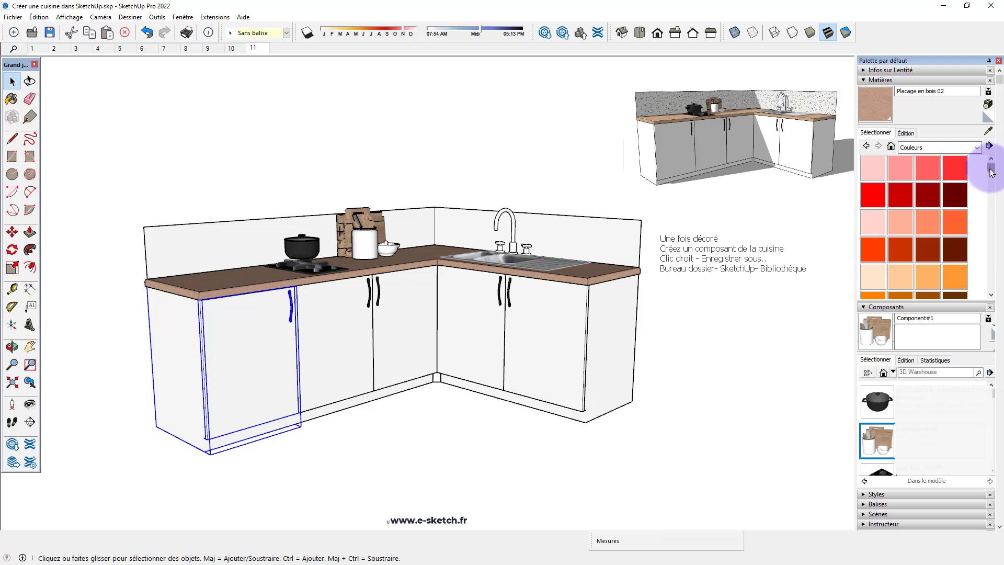
pyautogui.moveTo(991, 169); pyautogui.dragTo(992, 264)
pyautogui.click(921, 235)
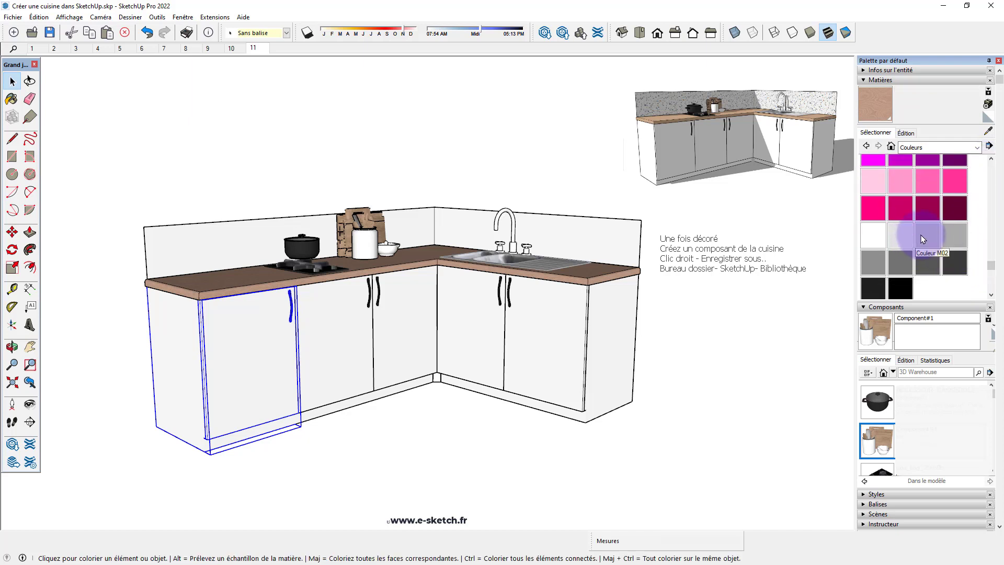
# Paint the cabinet doors grey, then undo the paint back to white
pyautogui.click(276, 341)
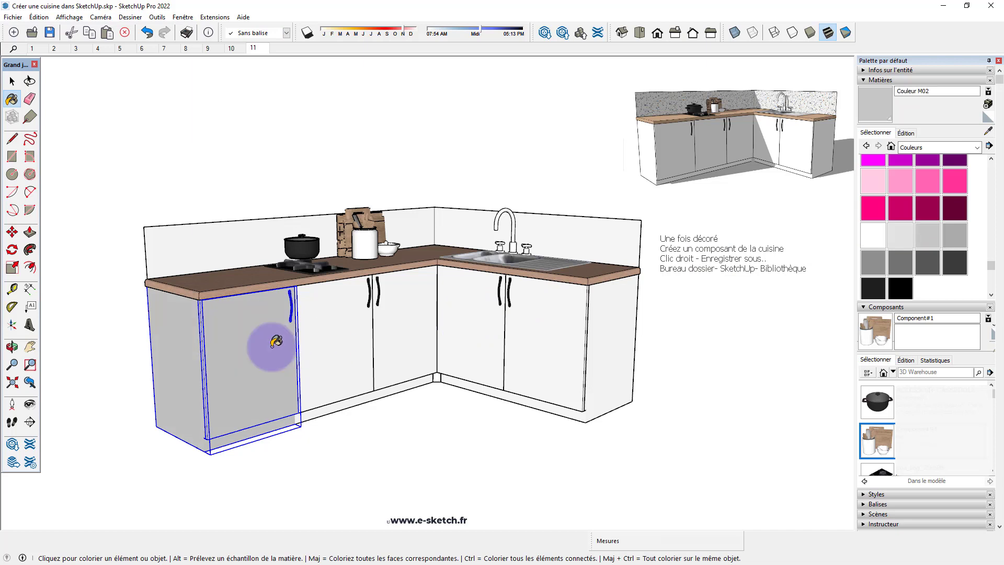
pyautogui.click(322, 329)
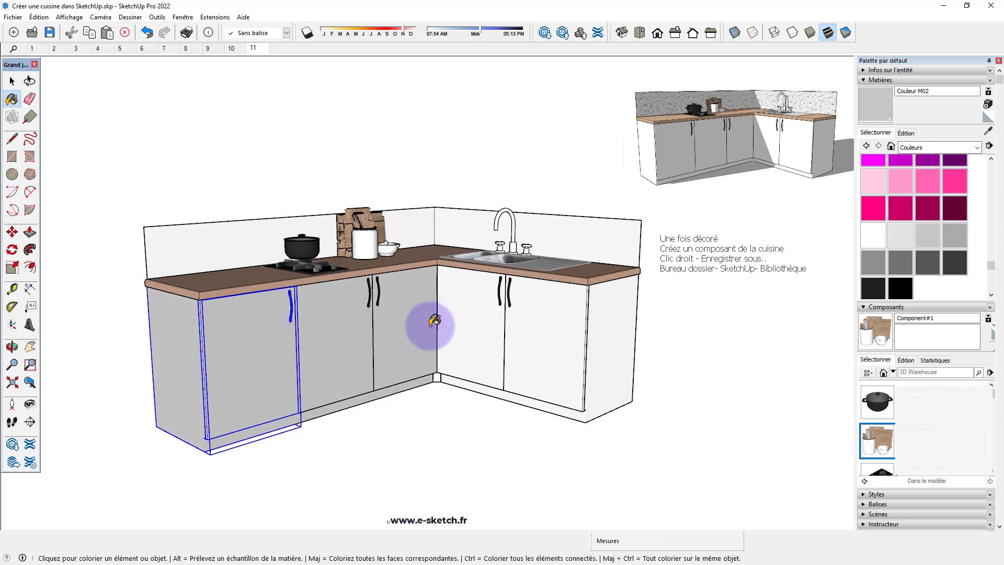
pyautogui.click(463, 319)
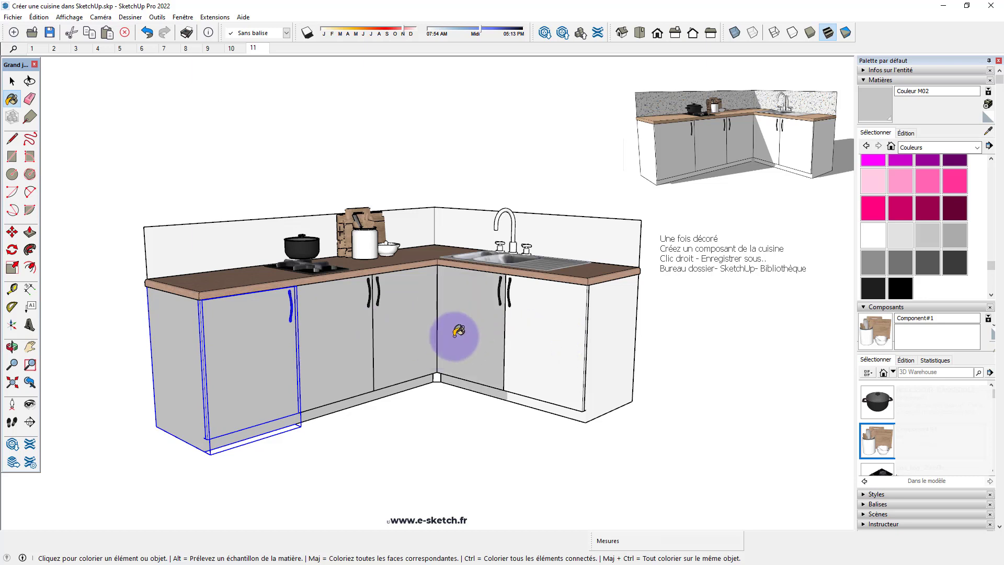
pyautogui.hotkey('ctrl', 'z')
pyautogui.hotkey('ctrl', 'z')
pyautogui.hotkey('ctrl', 'z')
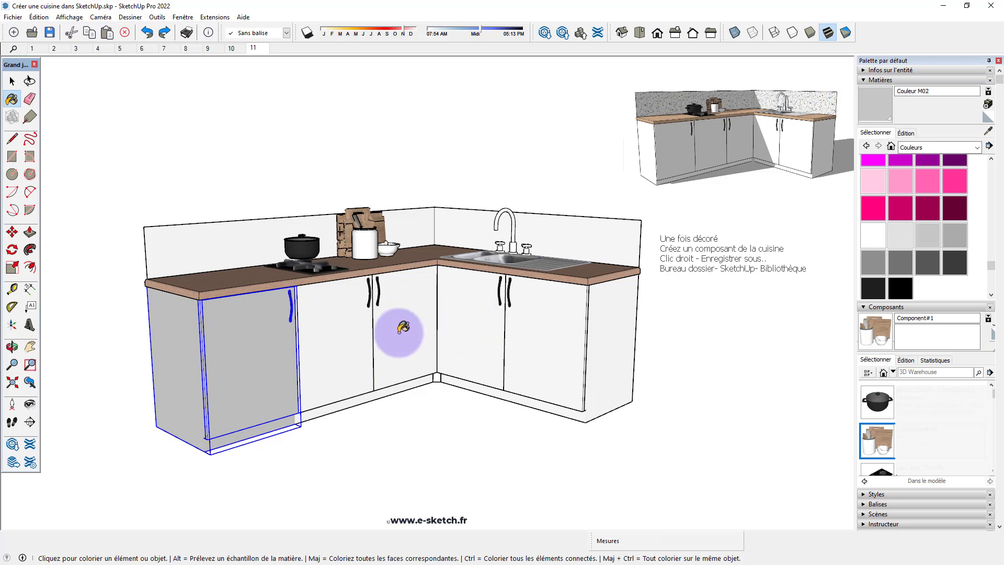
pyautogui.hotkey('ctrl', 'z')
pyautogui.press('space')
# Inside the cabinet group, paint all selected faces dark grey Couleur M05, then exit
pyautogui.doubleClick(278, 384)
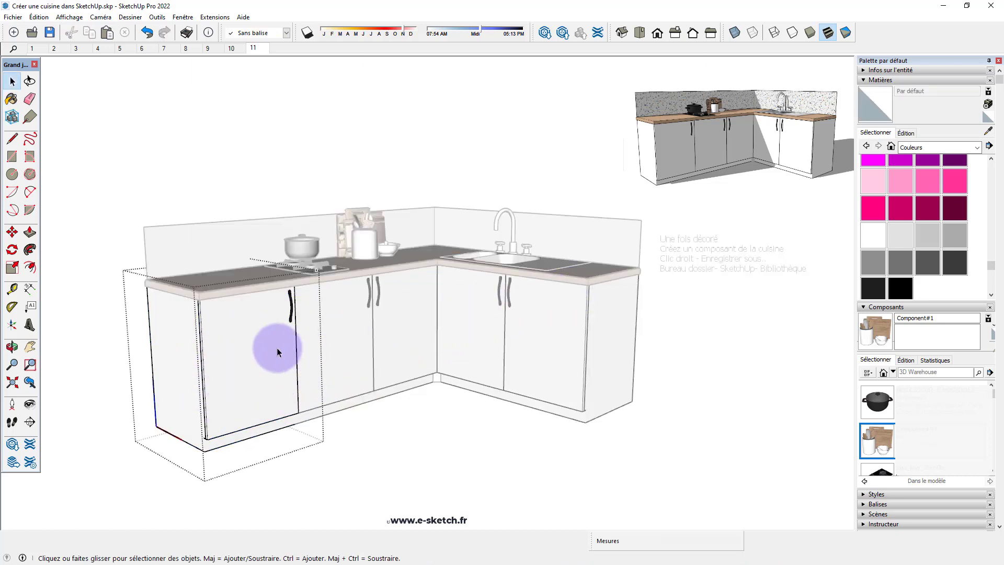
pyautogui.moveTo(107, 240)
pyautogui.mouseDown()
pyautogui.moveTo(341, 432)
pyautogui.moveTo(350, 478)
pyautogui.mouseUp()
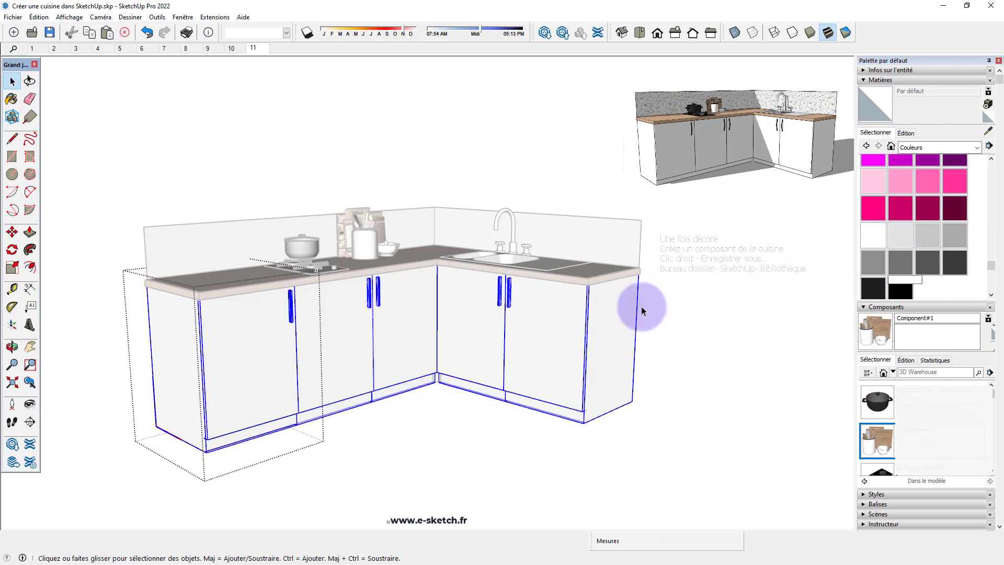
pyautogui.click(866, 267)
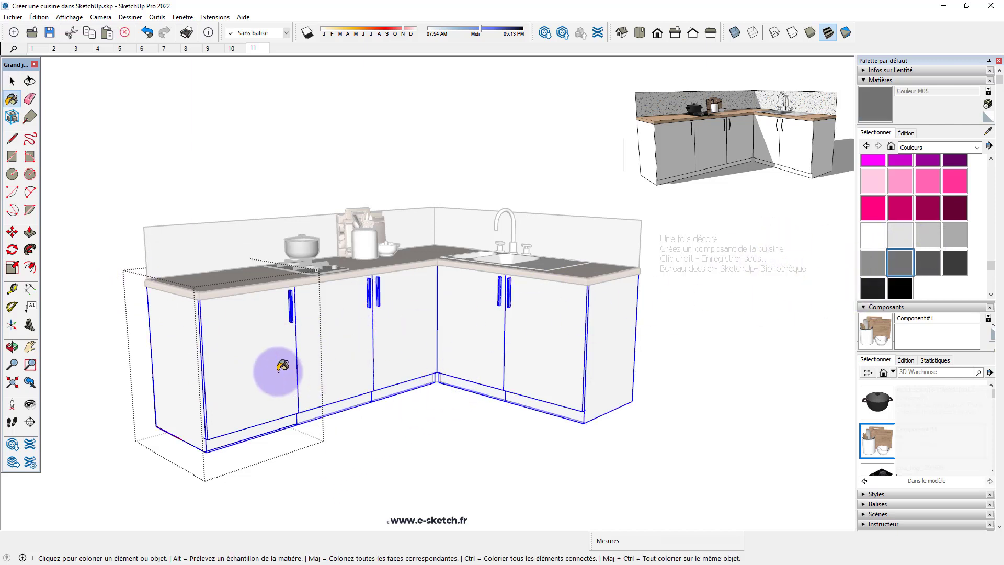
pyautogui.click(262, 365)
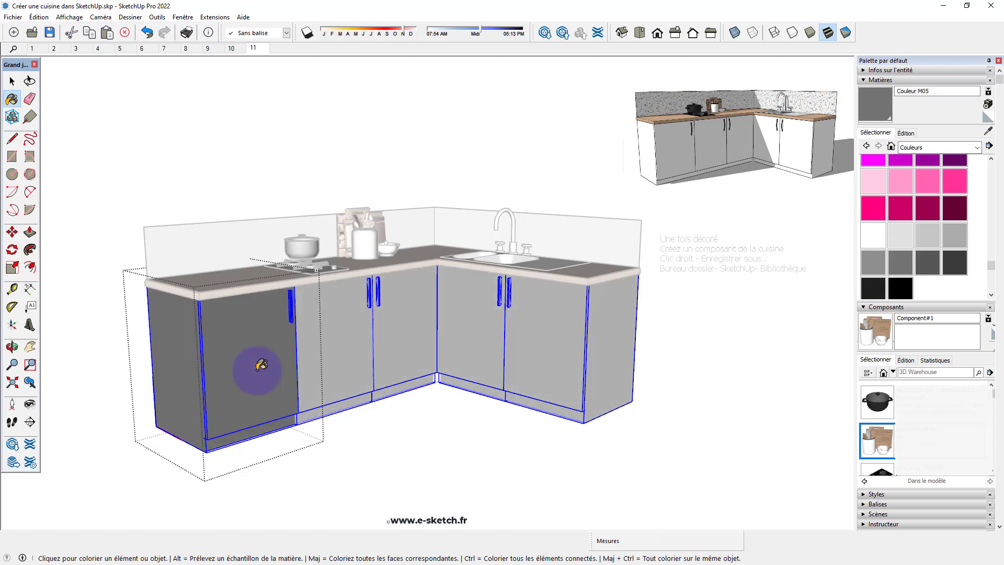
pyautogui.press('space')
pyautogui.click(390, 422)
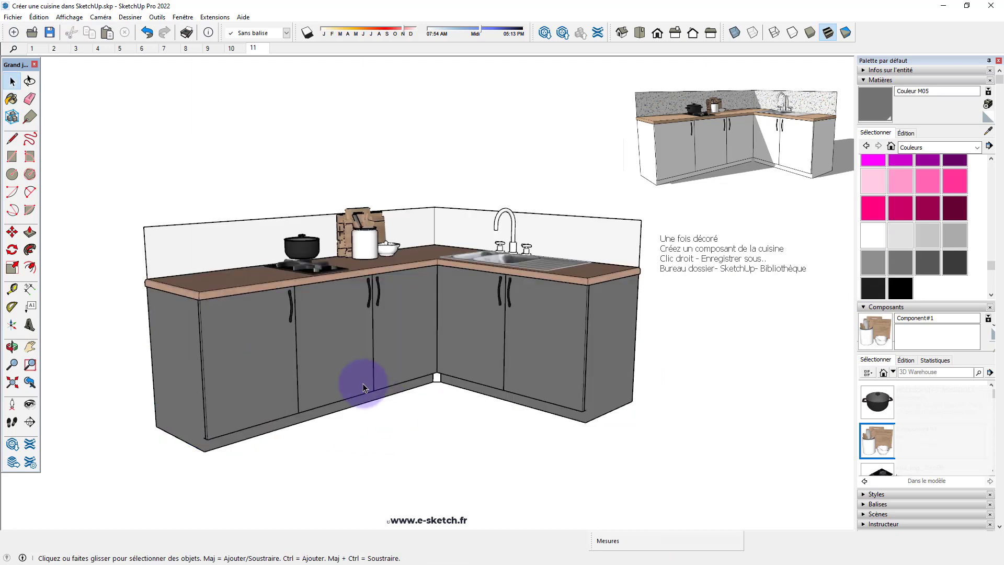
# Edit Couleur M05: raise brightness B to 57 and shift it to grey-green on the colour wheel
pyautogui.click(988, 132)
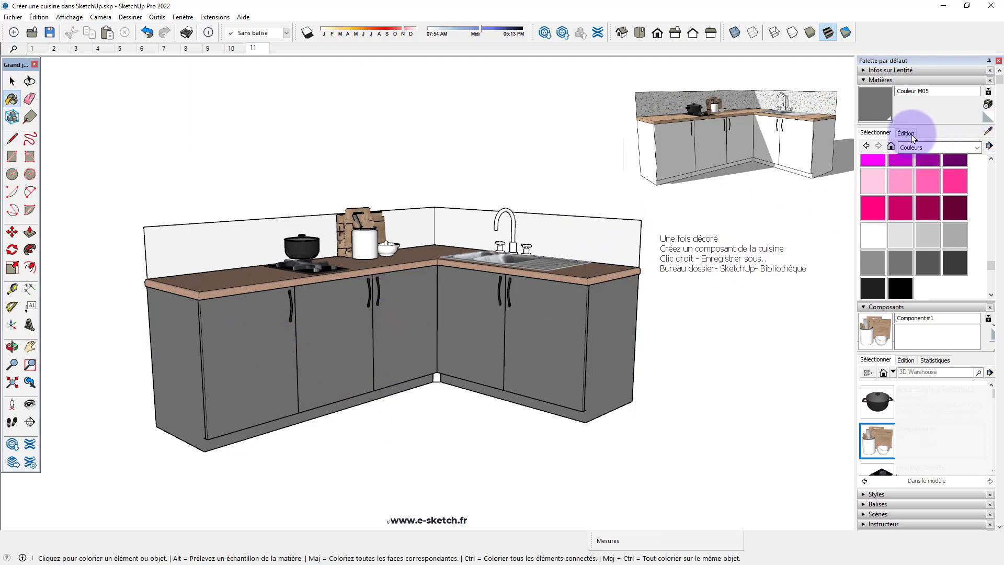
pyautogui.click(905, 133)
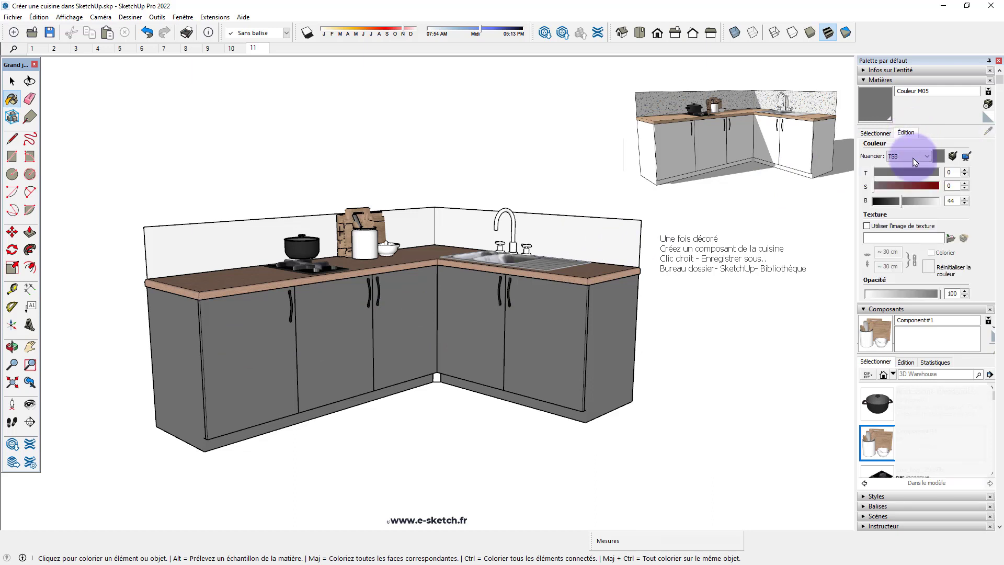
pyautogui.click(915, 201)
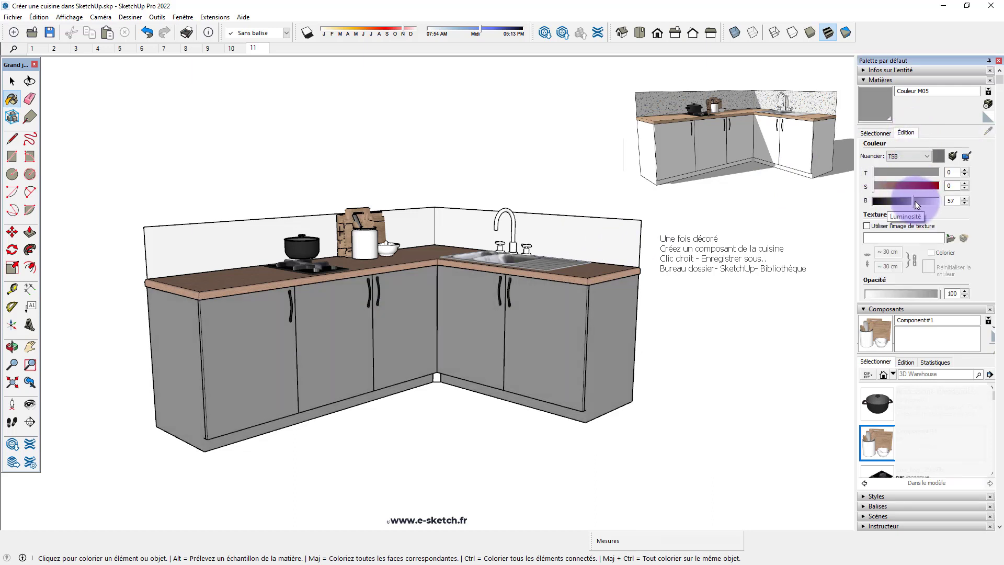
pyautogui.click(928, 157)
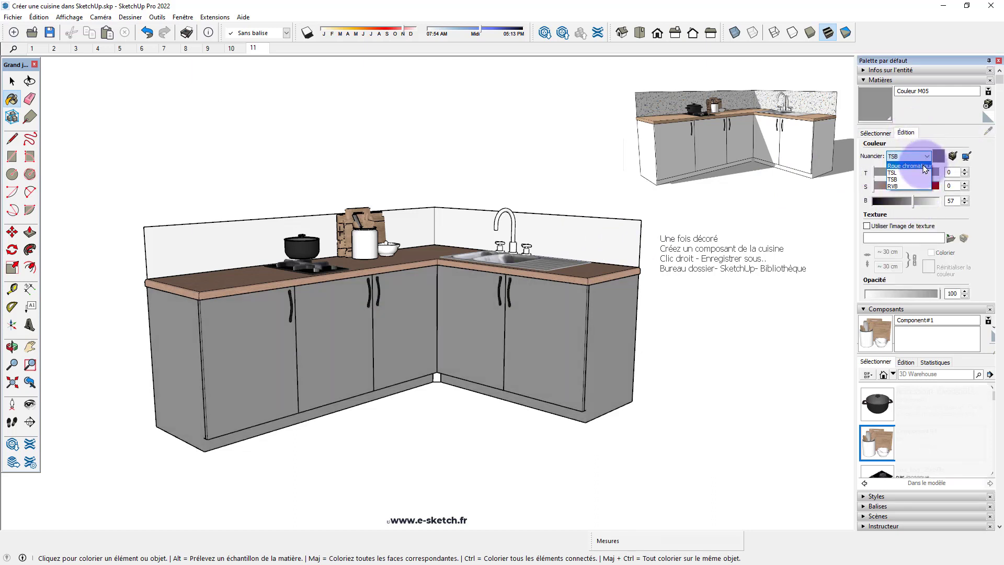
pyautogui.click(924, 166)
pyautogui.moveTo(874, 174); pyautogui.dragTo(883, 183)
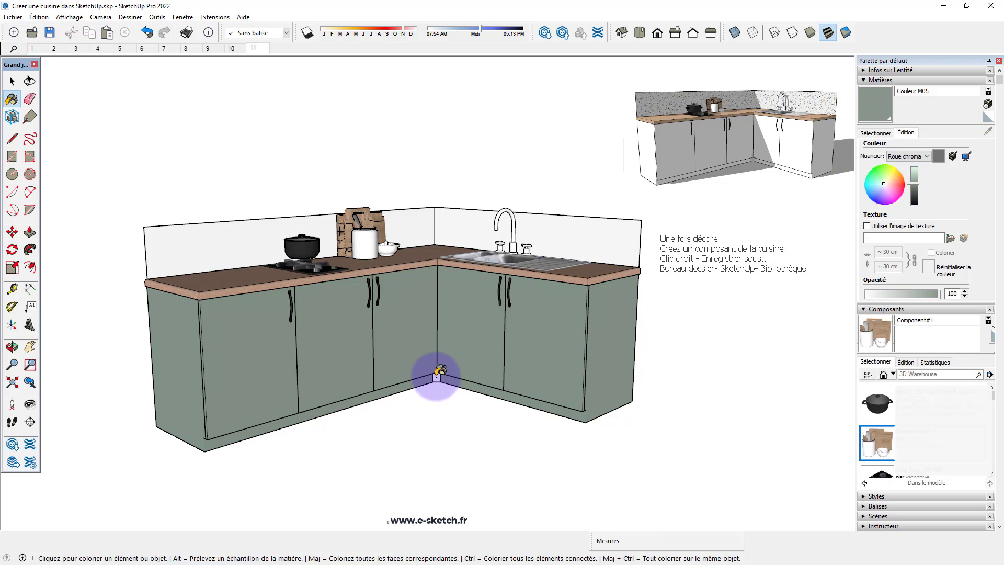
pyautogui.press('space')
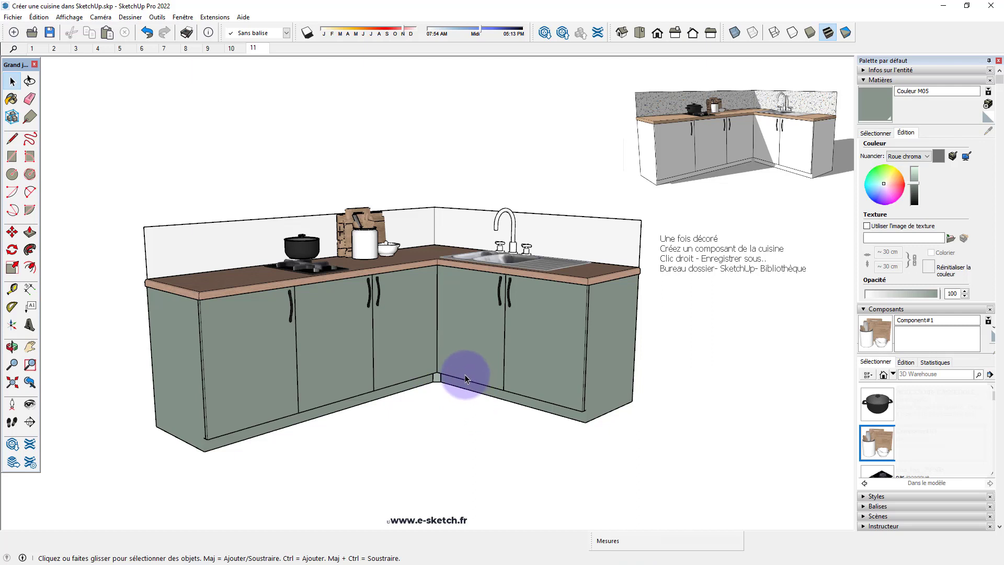
# Inside a cabinet door, offset the door face inward 6 cm to outline the centre panel
pyautogui.doubleClick(265, 382)
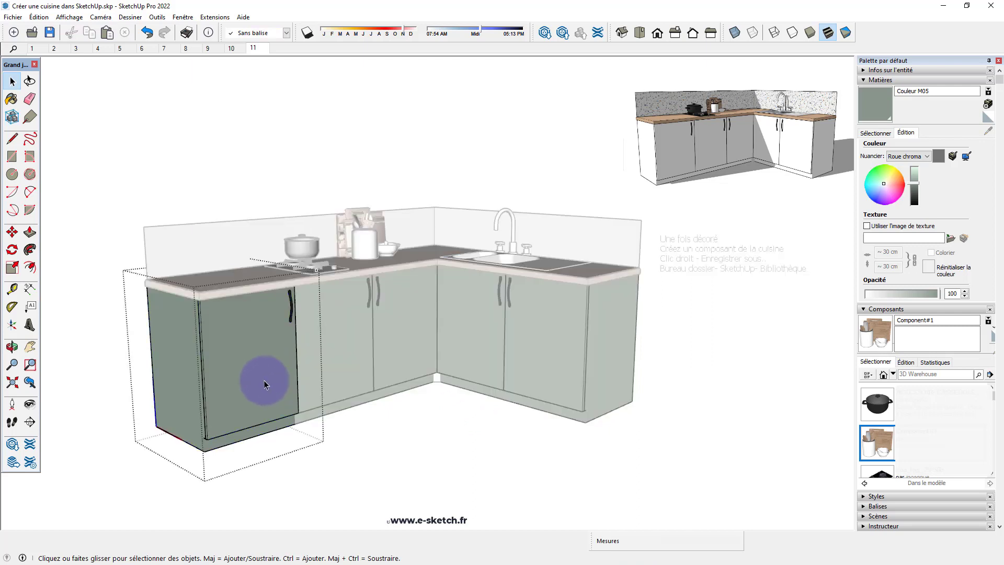
pyautogui.doubleClick(224, 368)
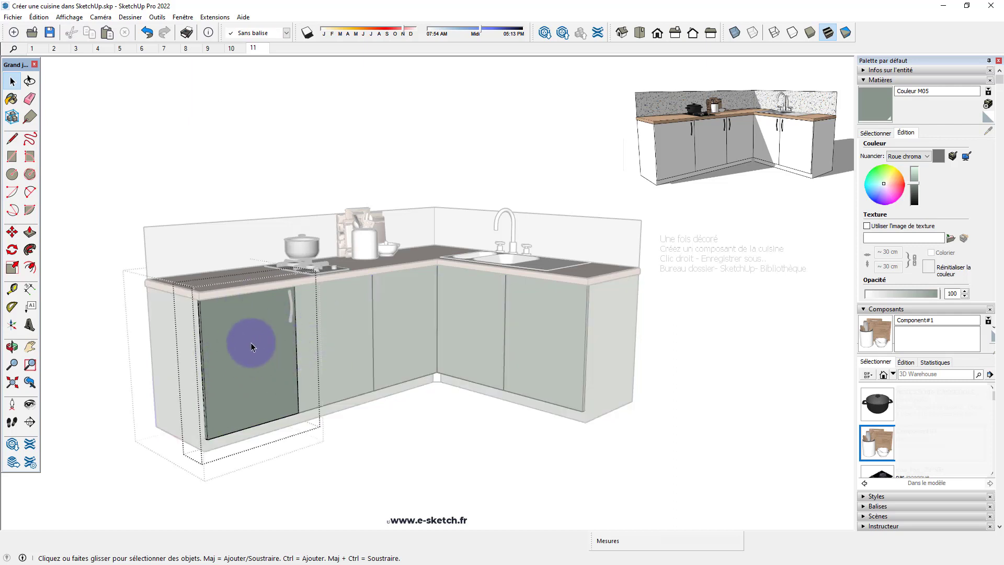
pyautogui.click(29, 269)
pyautogui.click(293, 371)
pyautogui.write('6')
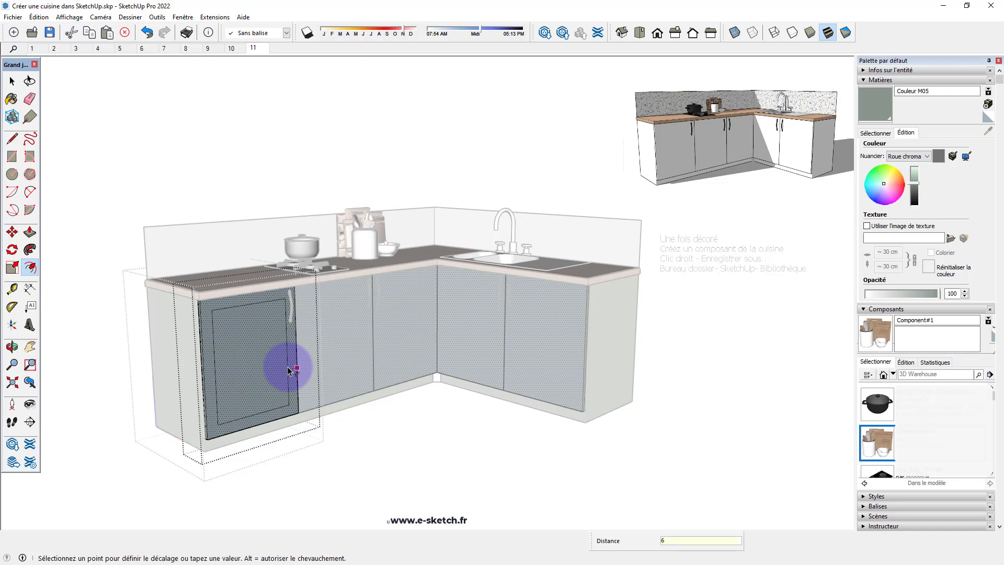
pyautogui.press('Return')
pyautogui.scroll(1, 250, 379)
# Push/pull the door frames by 5 so the centre panels sit recessed
pyautogui.press('space')
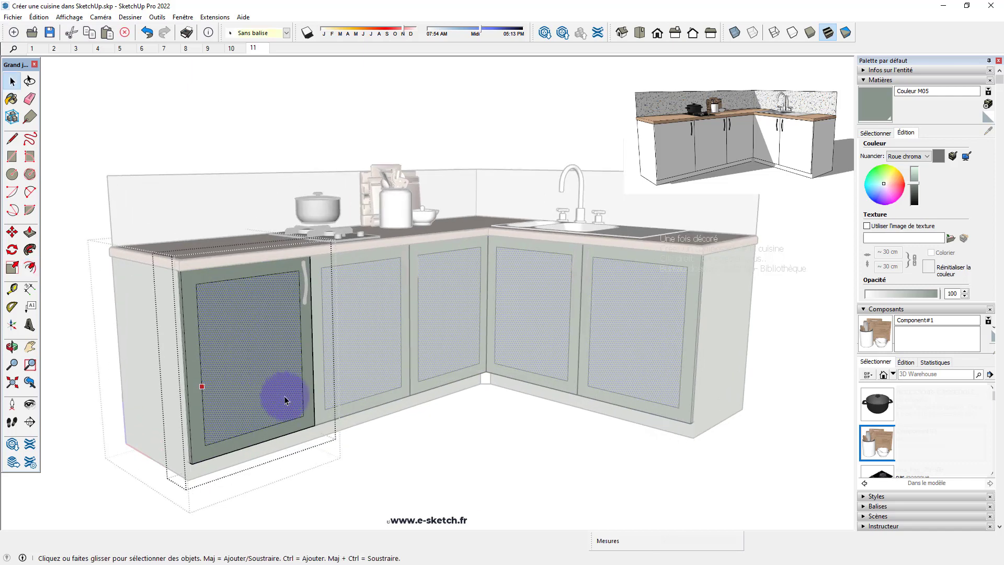
pyautogui.press('p')
pyautogui.press('space')
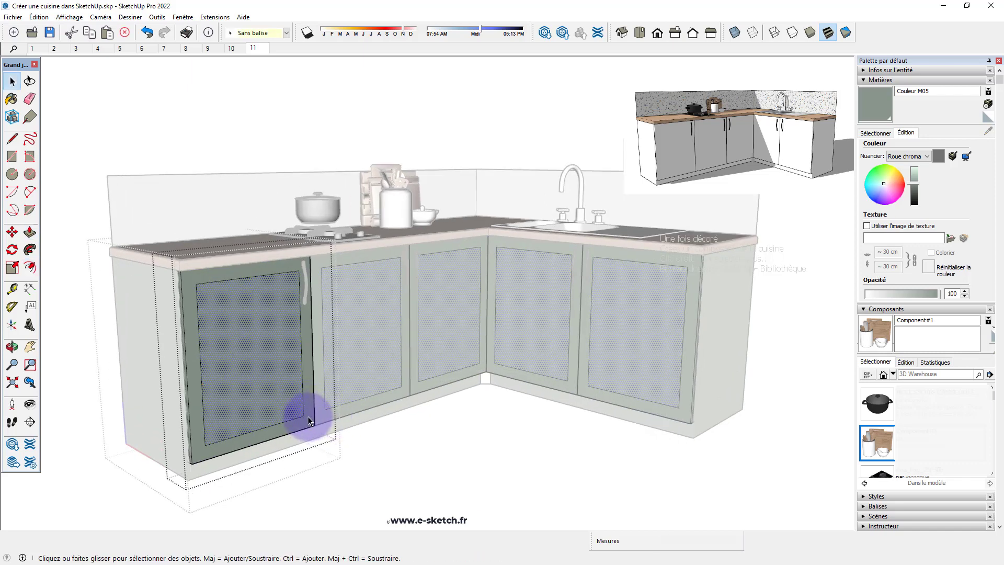
pyautogui.click(308, 420)
pyautogui.press('p')
pyautogui.click(309, 422)
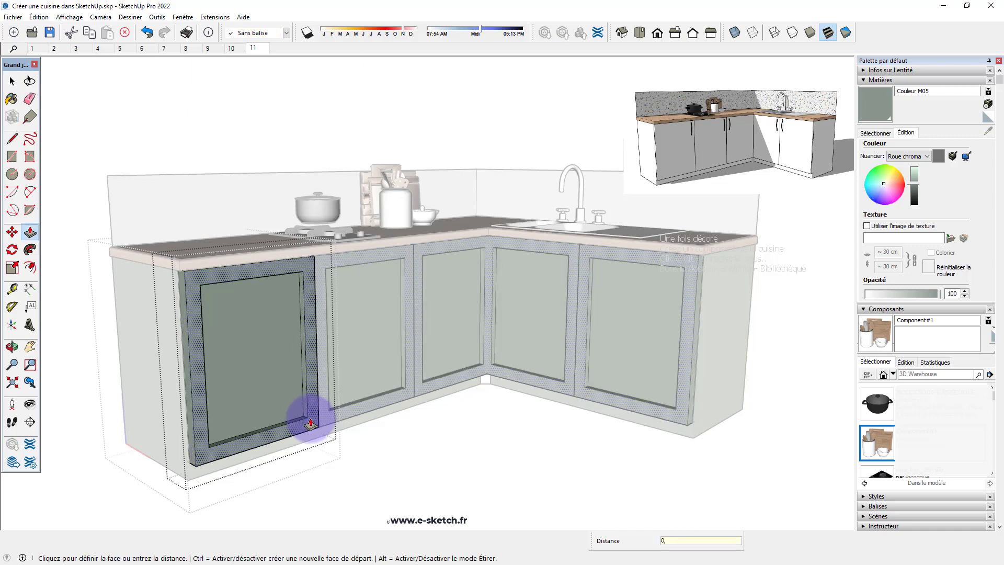
pyautogui.write('5')
pyautogui.press('Return')
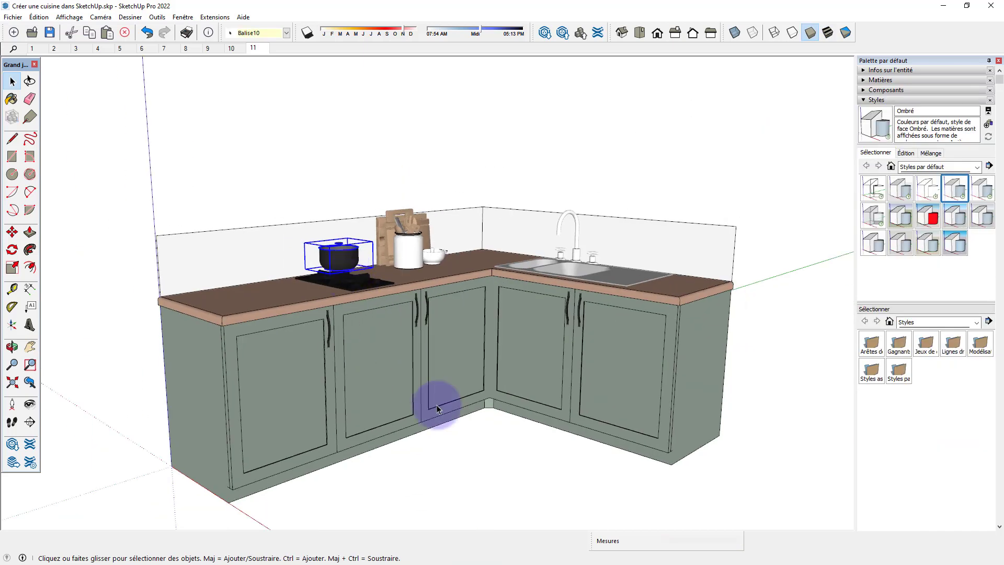
# Orbit and pan to a frontal view framing the right end cabinet
pyautogui.click(482, 443)
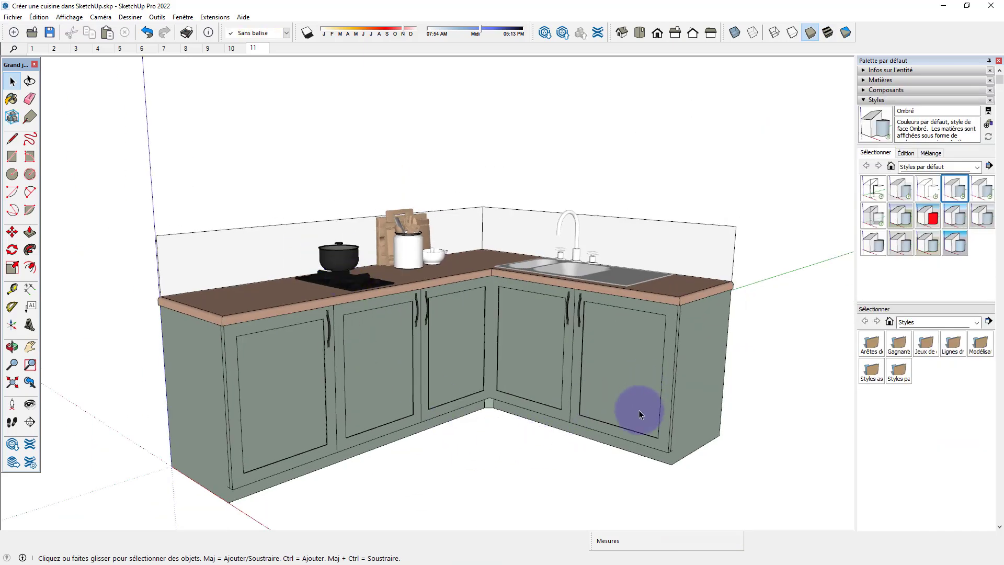
pyautogui.moveTo(627, 411); pyautogui.dragTo(561, 333, button='middle')
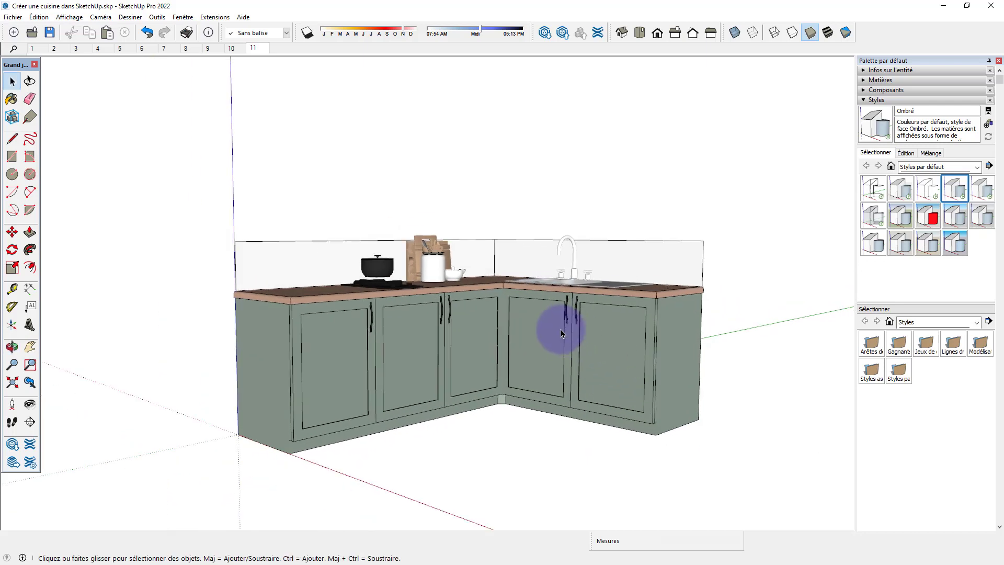
pyautogui.doubleClick(605, 354)
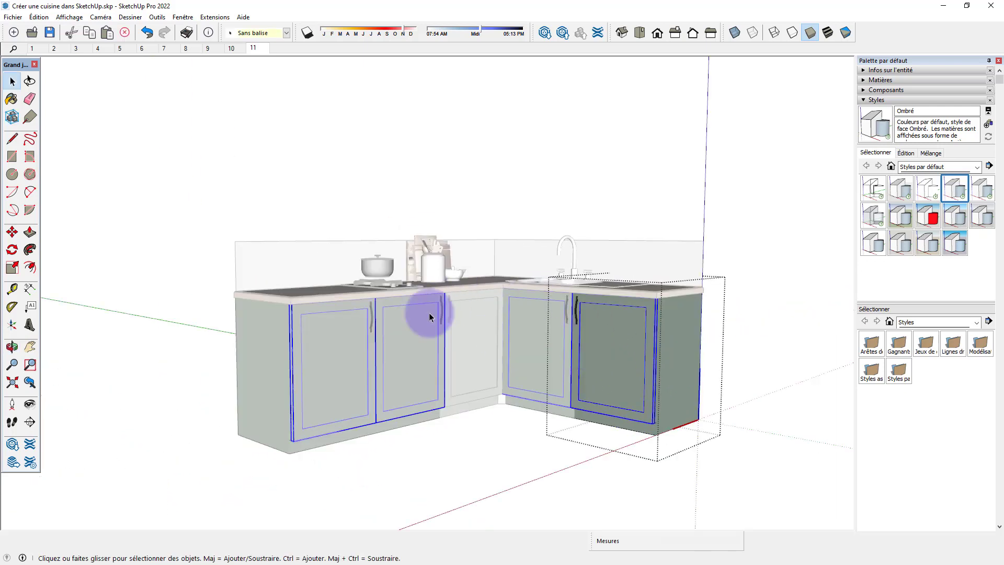
pyautogui.click(777, 338)
pyautogui.keyDown('shift'); pyautogui.moveTo(752, 345); pyautogui.dragTo(717, 343, button='middle'); pyautogui.keyUp('shift')
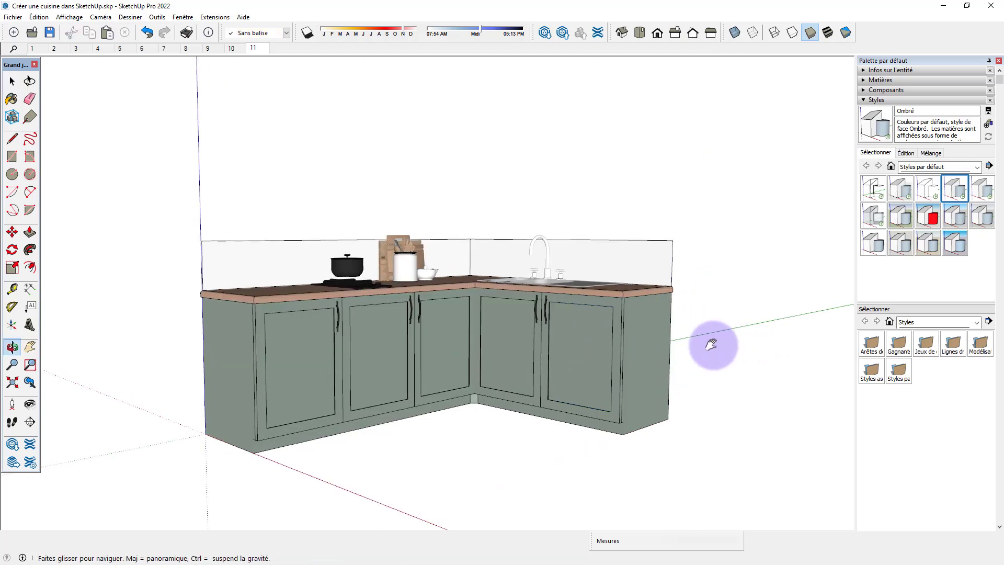
# Make the right end cabinet unique with Rendre unique and open it for editing
pyautogui.click(576, 372)
pyautogui.rightClick(577, 375)
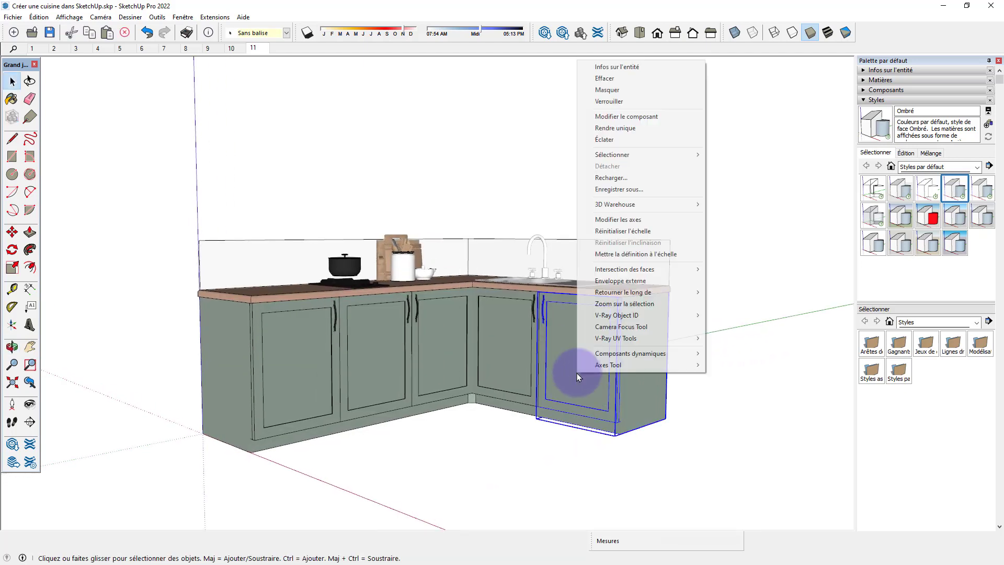
pyautogui.click(615, 127)
pyautogui.doubleClick(578, 346)
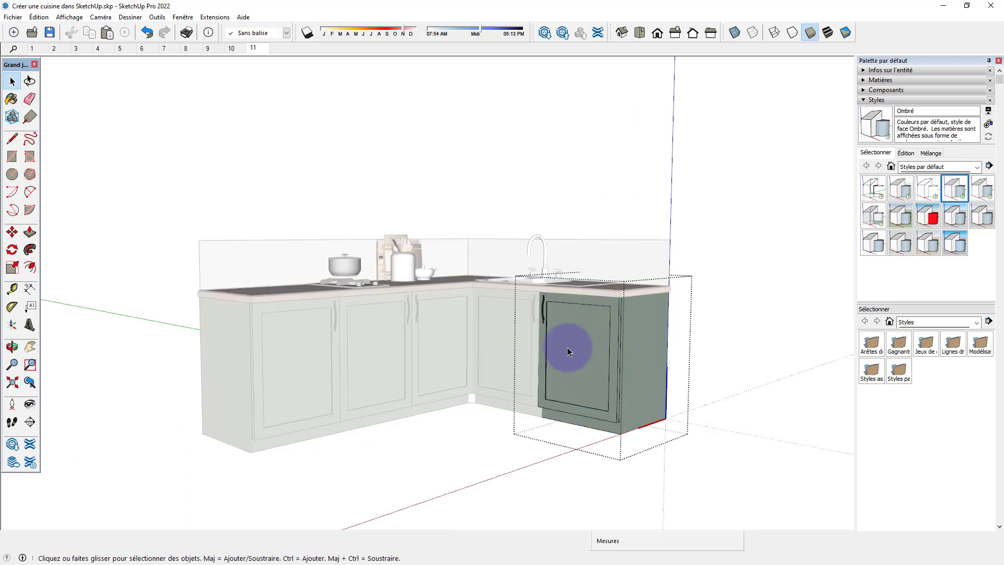